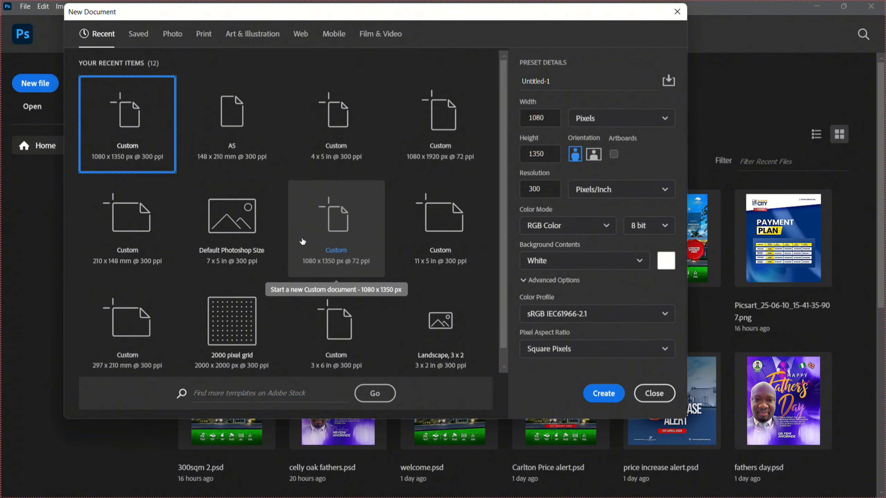
# Create a new 1080 x 1350 px document at 300 ppi from the recent custom preset.
pyautogui.click(616, 398)
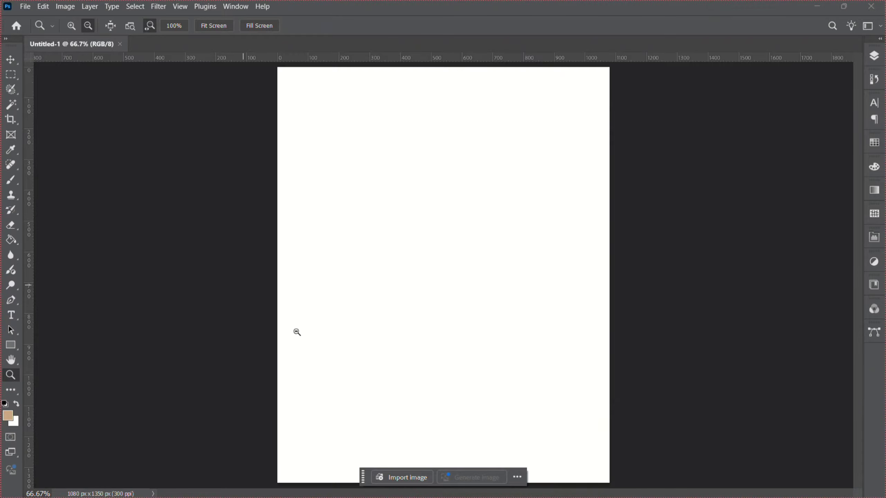
pyautogui.press('alt')
pyautogui.click(509, 326)
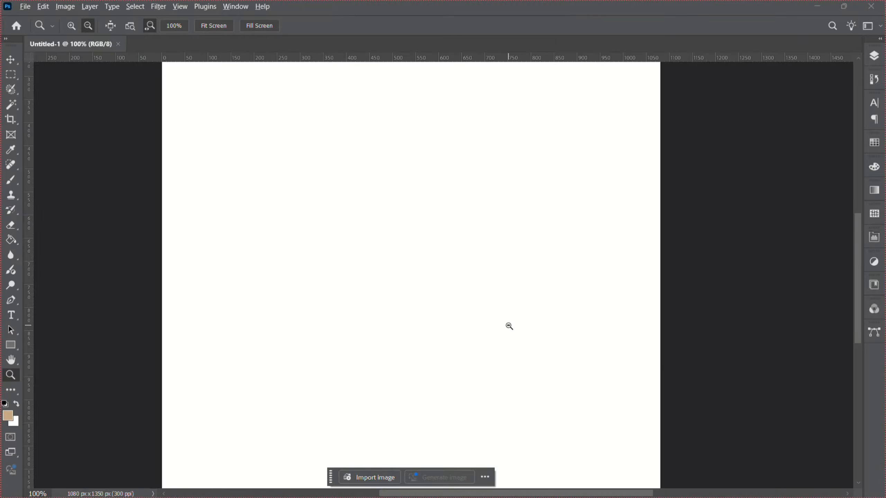
pyautogui.keyDown('alt'); pyautogui.click(509, 325); pyautogui.keyUp('alt')
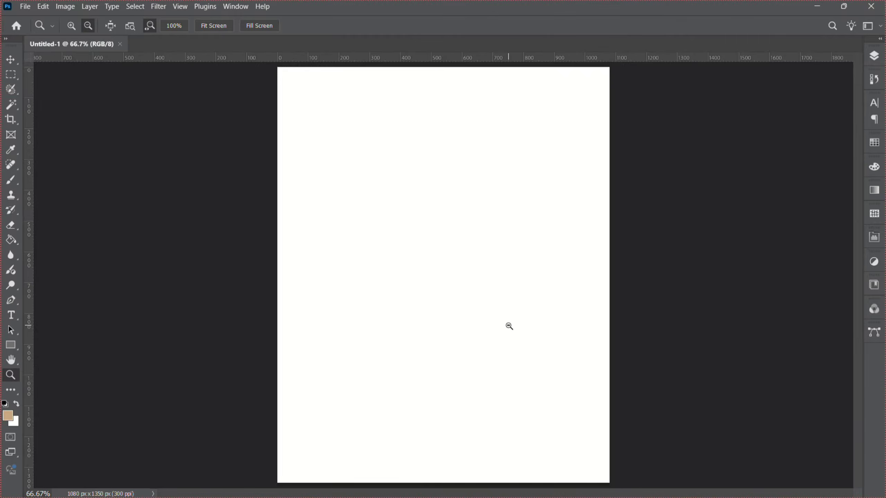
pyautogui.keyDown('alt'); pyautogui.click(509, 326); pyautogui.keyUp('alt')
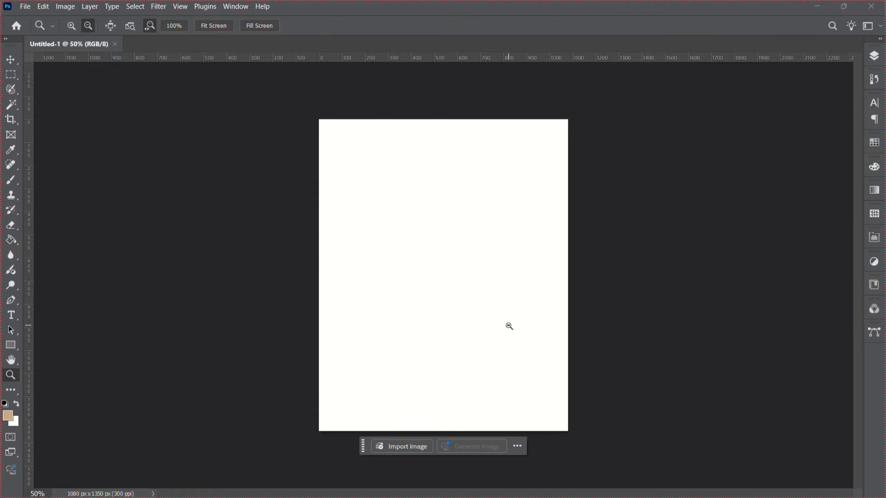
# Place the magicpattern gradient image from Downloads as an embedded layer.
pyautogui.click(25, 6)
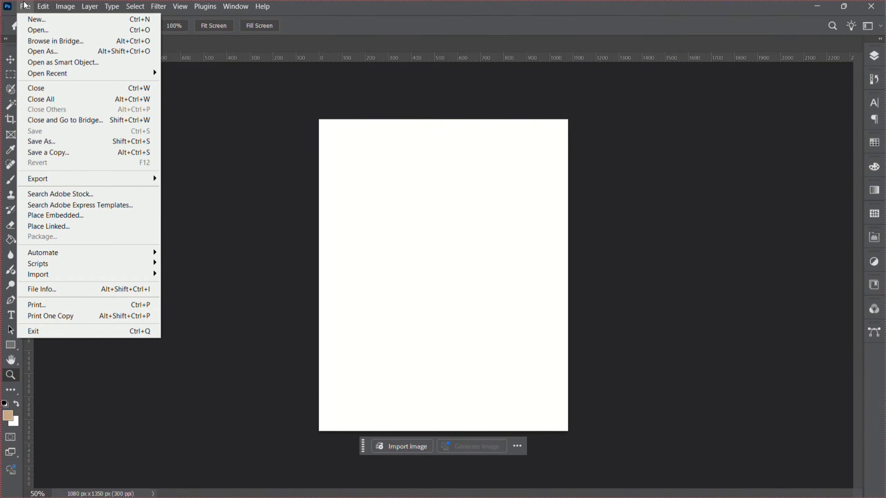
pyautogui.click(80, 216)
pyautogui.click(47, 103)
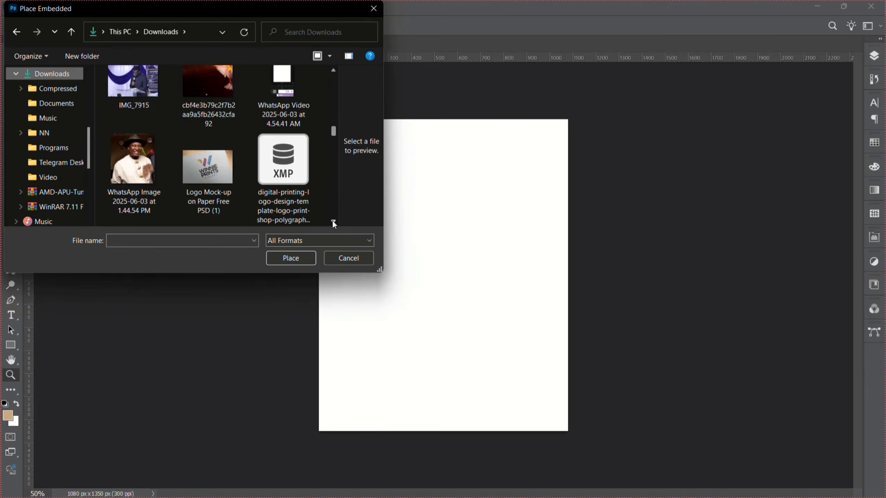
pyautogui.scroll(-10, 332, 220)
pyautogui.doubleClick(139, 88)
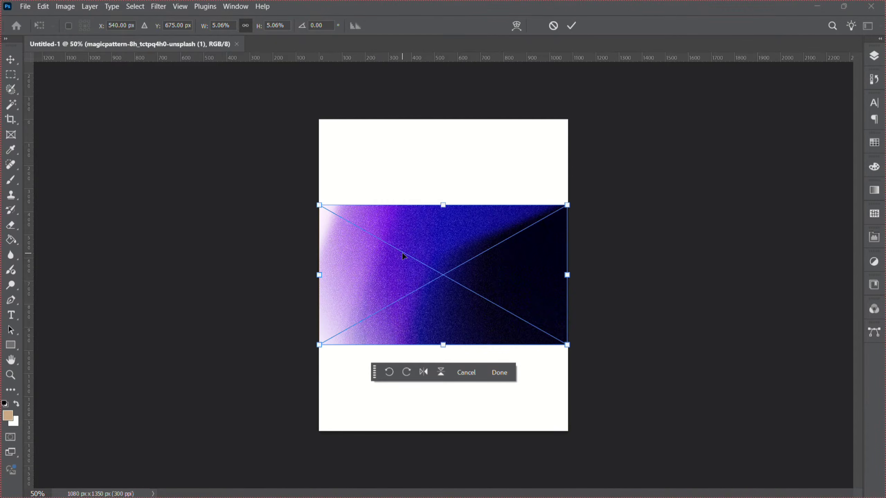
# Rotate the gradient image 90° and scale it up to cover the whole canvas.
pyautogui.click(409, 378)
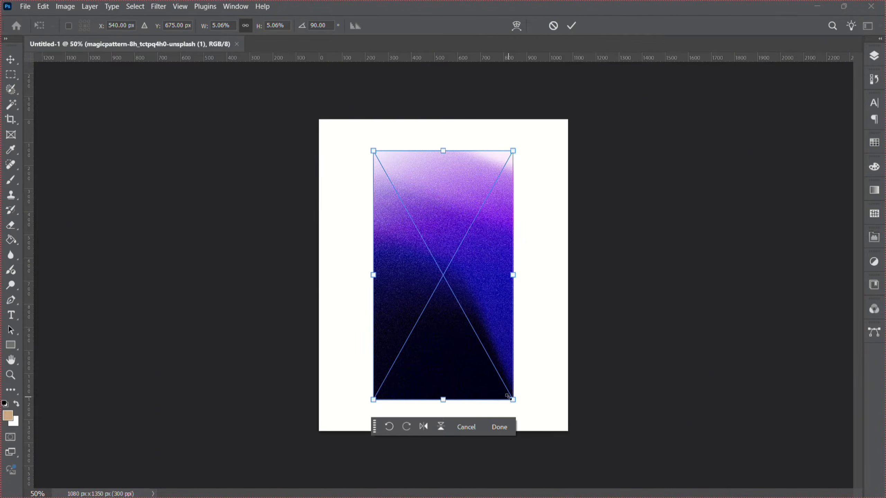
pyautogui.moveTo(508, 397); pyautogui.dragTo(611, 477)
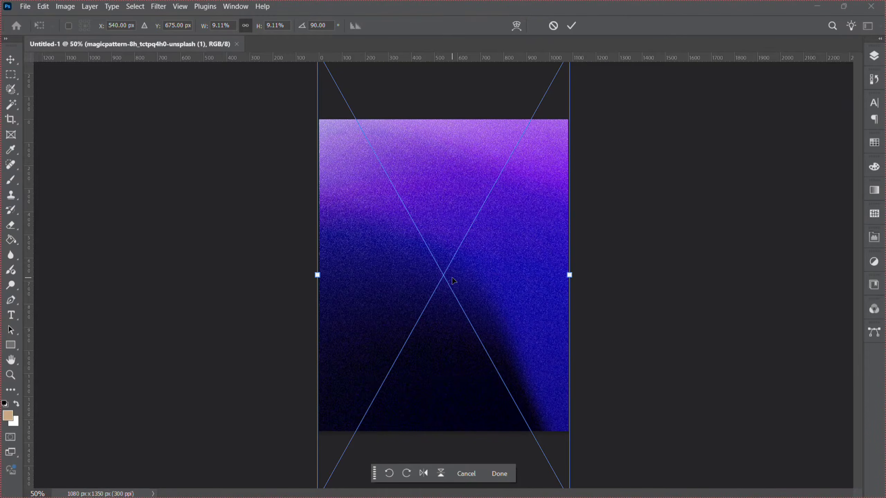
pyautogui.moveTo(431, 210); pyautogui.dragTo(435, 223)
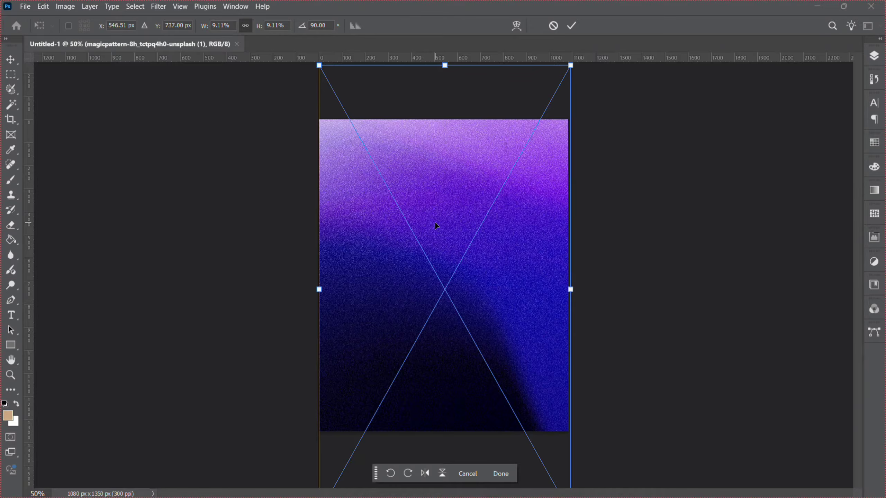
pyautogui.press('Return')
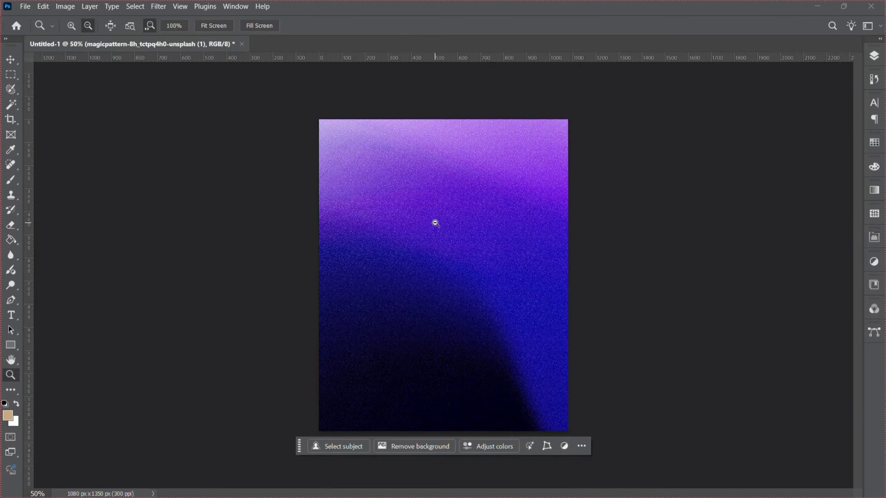
# Place the pinstripe suit with red tie photo embedded and move it to the top of the canvas.
pyautogui.click(32, 8)
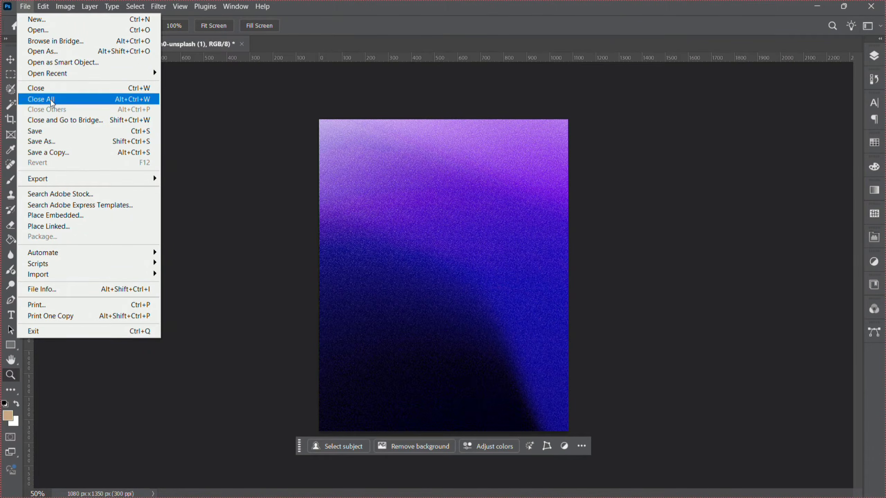
pyautogui.click(69, 216)
pyautogui.scroll(-10, 332, 222)
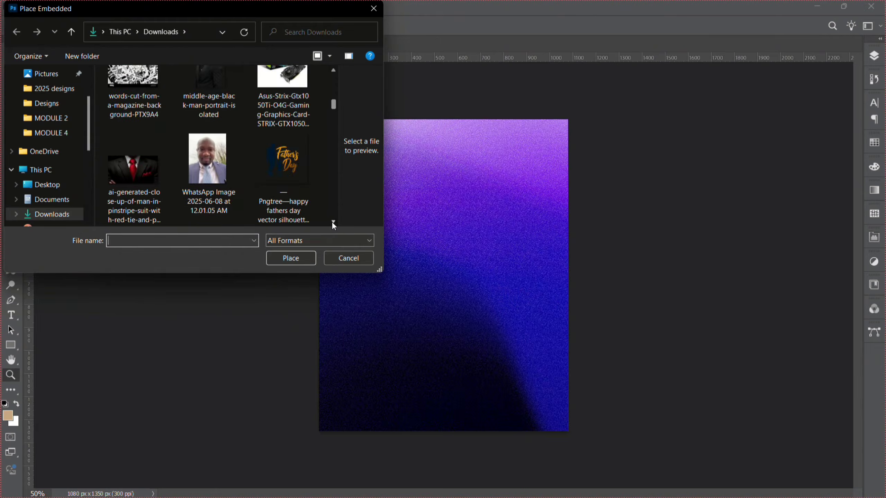
pyautogui.scroll(-3, 331, 221)
pyautogui.doubleClick(143, 91)
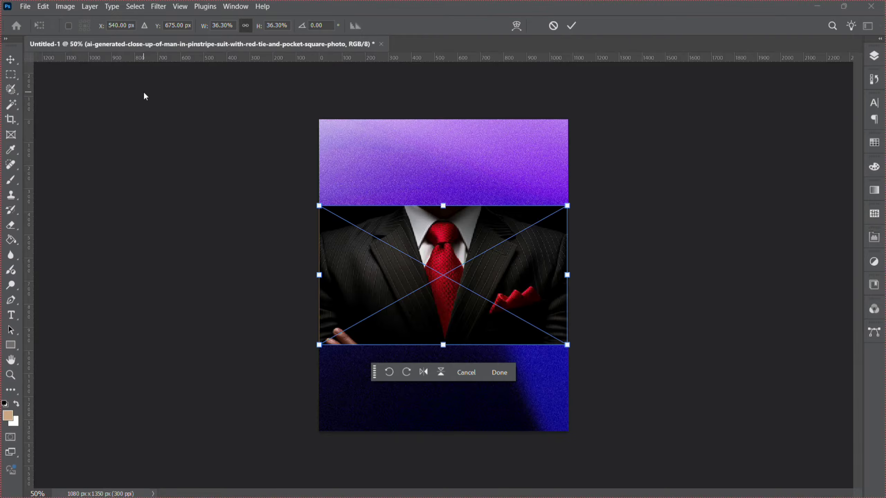
pyautogui.press('Return')
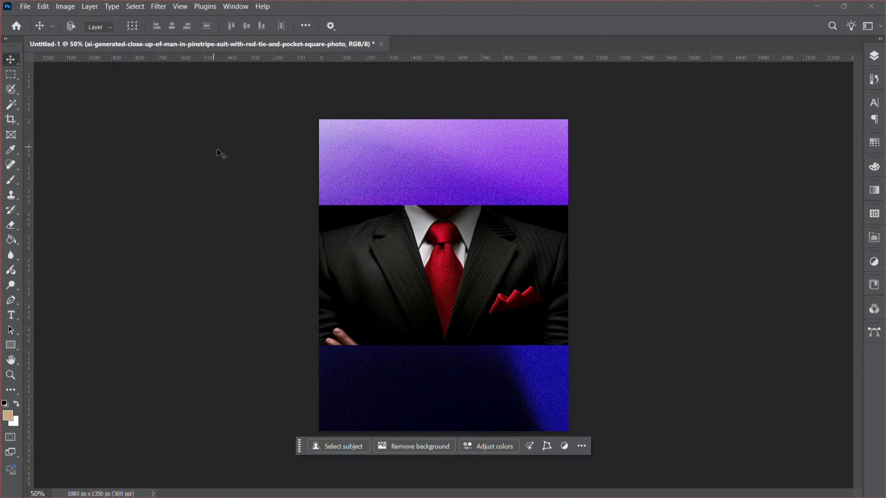
pyautogui.moveTo(403, 256); pyautogui.dragTo(399, 172)
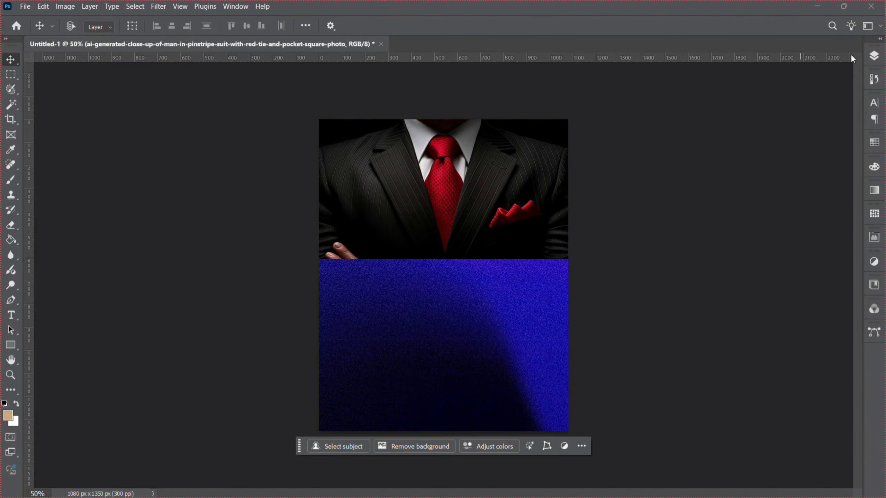
# Set the suit photo layer's blend mode to Screen.
pyautogui.click(873, 55)
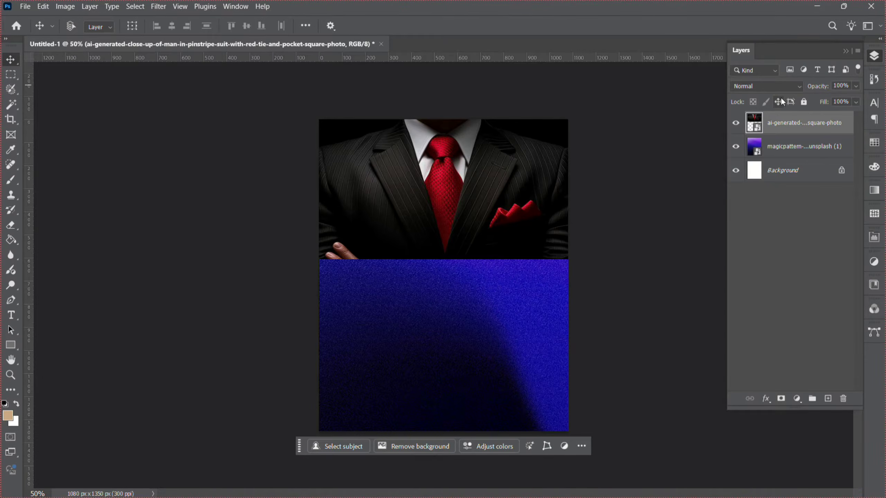
pyautogui.click(765, 86)
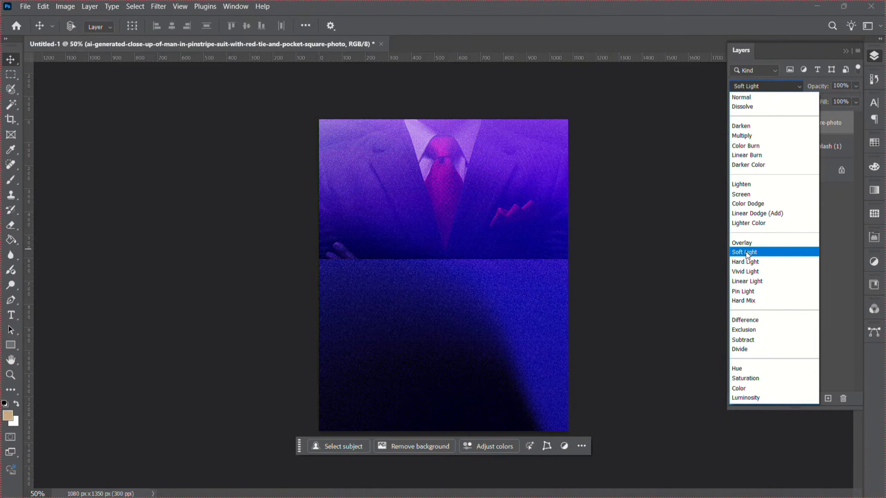
pyautogui.click(749, 195)
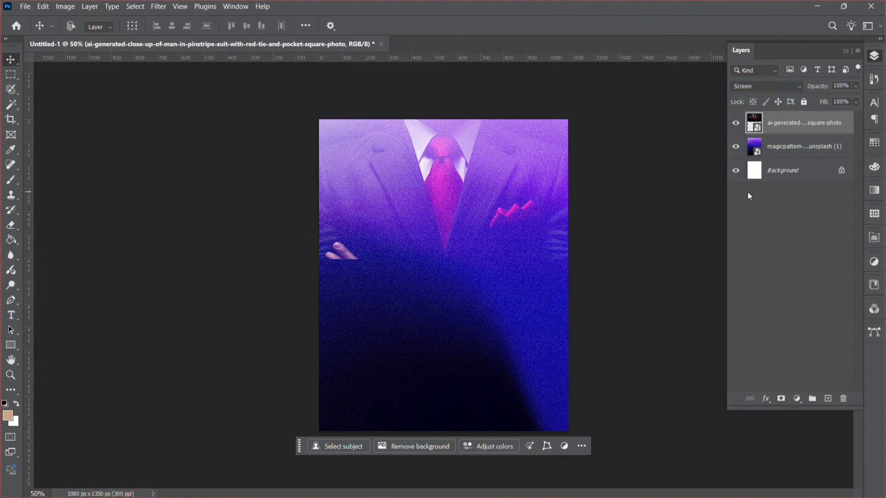
# Rasterize the suit layer and erase its lower edge with a 1000 px eraser brush.
pyautogui.rightClick(792, 120)
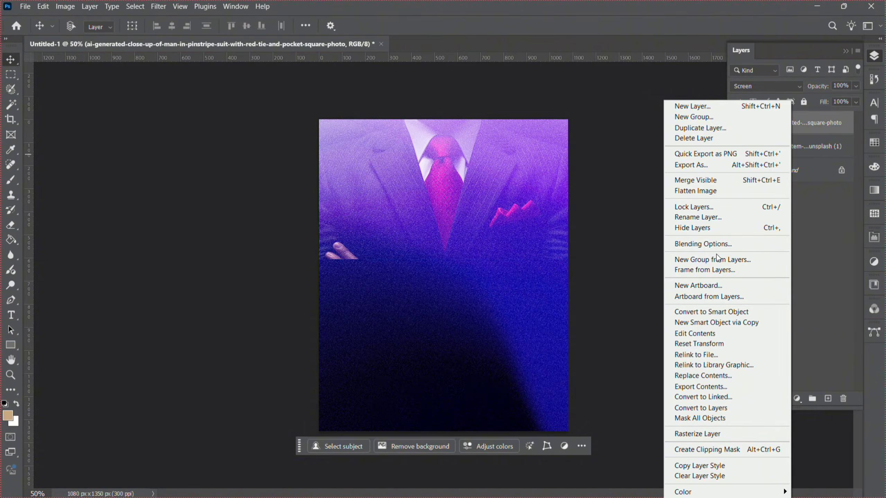
pyautogui.click(694, 434)
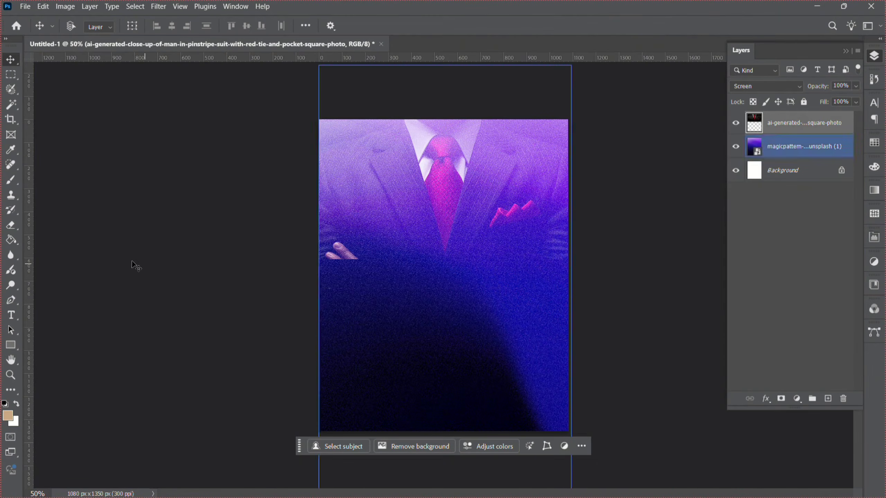
pyautogui.click(7, 228)
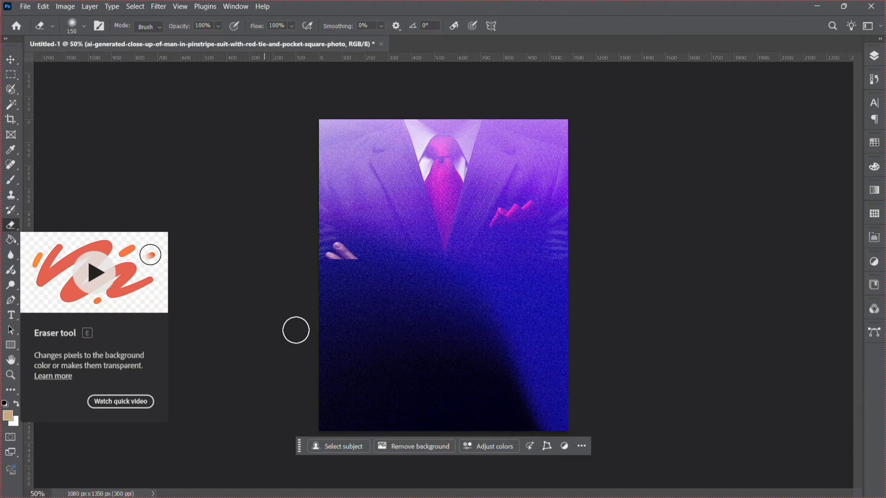
pyautogui.press(']')
pyautogui.press(']')
pyautogui.press(']')
pyautogui.press(']')
pyautogui.press(']')
pyautogui.press(']')
pyautogui.press(']')
pyautogui.press(']')
pyautogui.press(']')
pyautogui.press(']')
pyautogui.press(']')
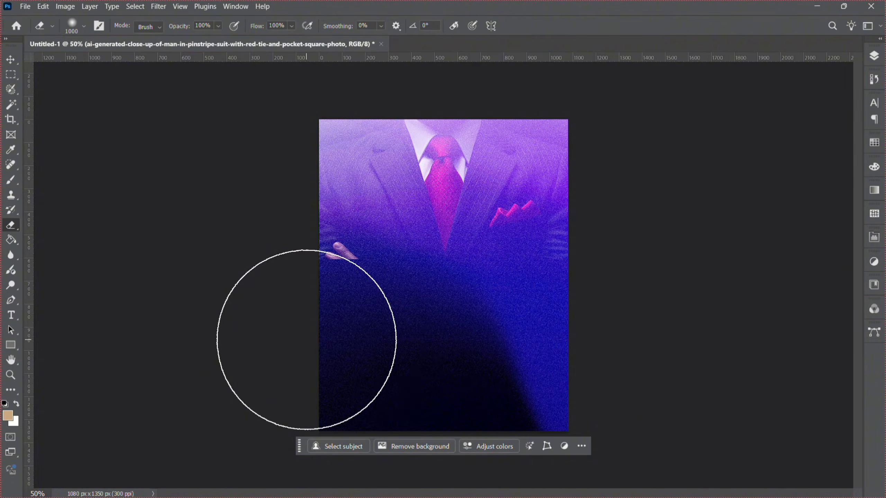
pyautogui.moveTo(307, 338)
pyautogui.mouseDown()
pyautogui.moveTo(380, 354)
pyautogui.moveTo(317, 324)
pyautogui.moveTo(353, 367)
pyautogui.moveTo(314, 349)
pyautogui.moveTo(352, 375)
pyautogui.moveTo(290, 318)
pyautogui.moveTo(350, 355)
pyautogui.mouseUp()
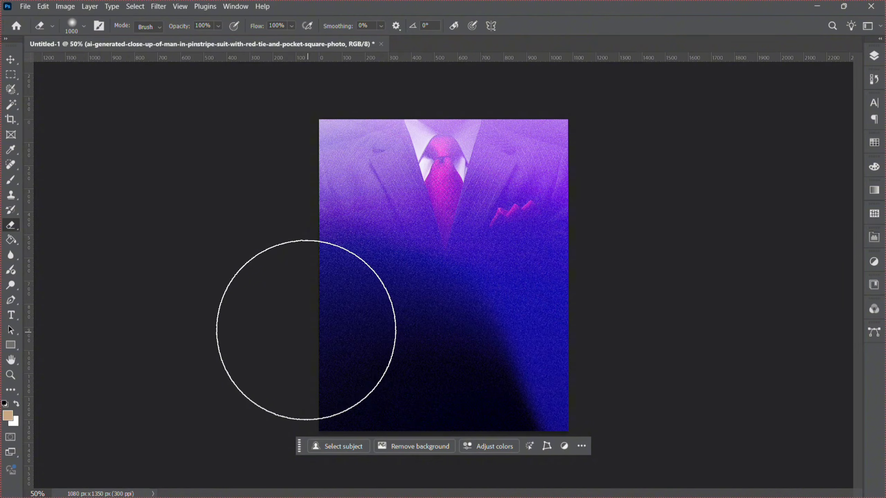
# Place the father-little-daughter-spending-time-together image, found by searching Downloads for father, as an embedded layer.
pyautogui.click(10, 69)
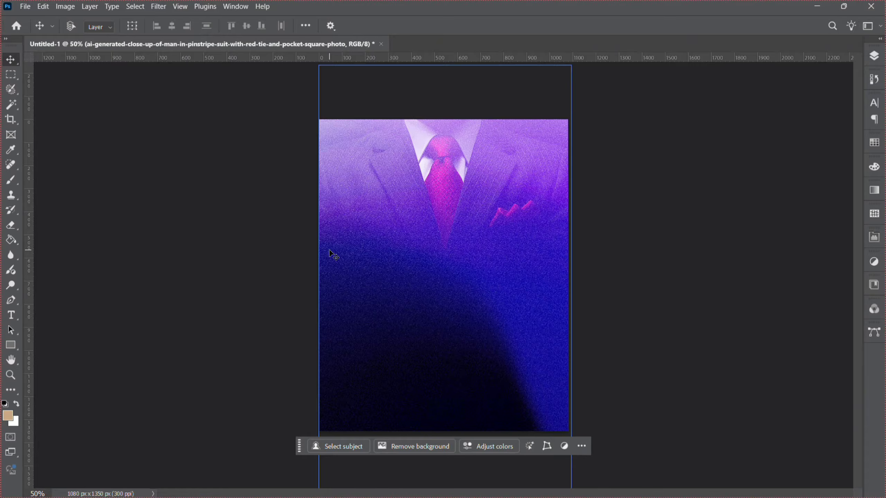
pyautogui.click(26, 7)
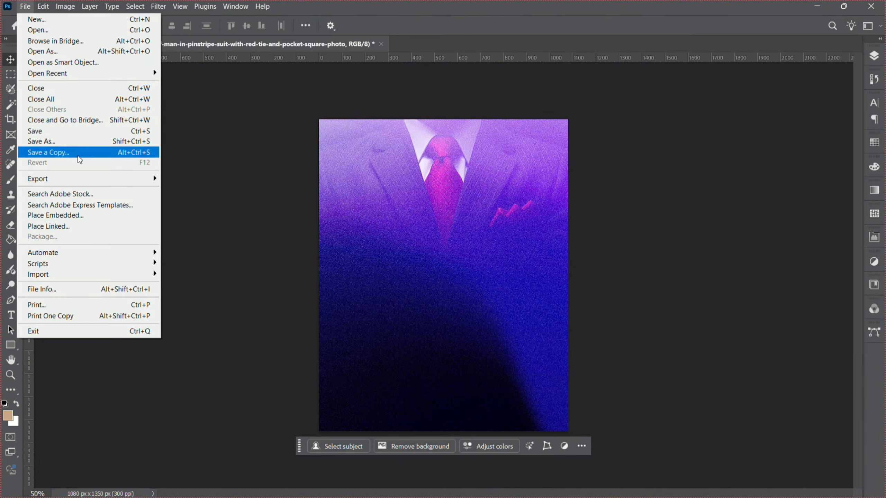
pyautogui.click(86, 214)
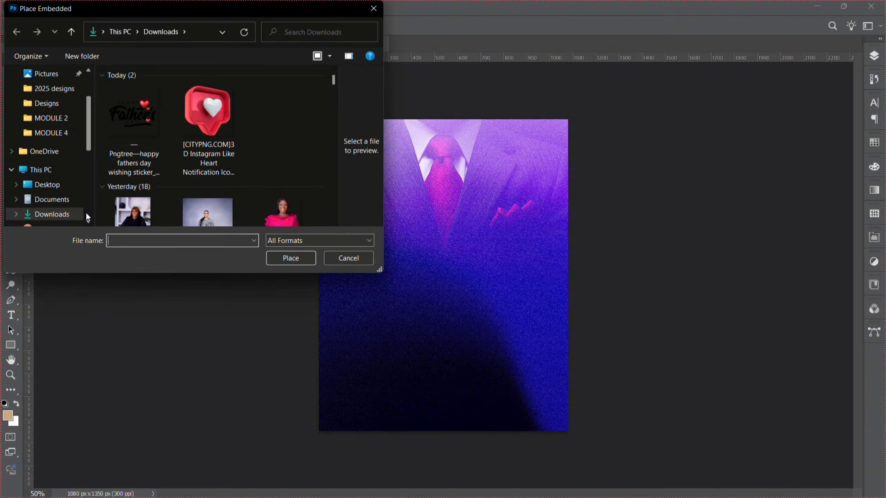
pyautogui.click(299, 31)
pyautogui.write('father')
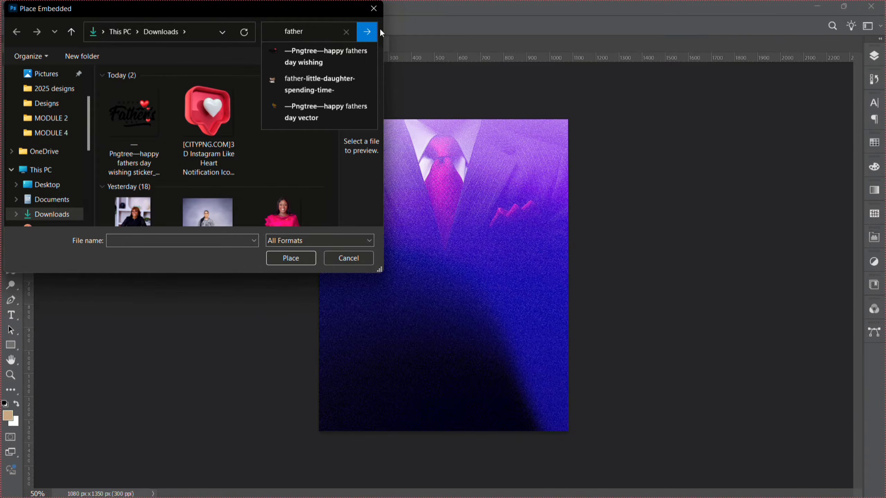
pyautogui.click(372, 31)
pyautogui.doubleClick(240, 172)
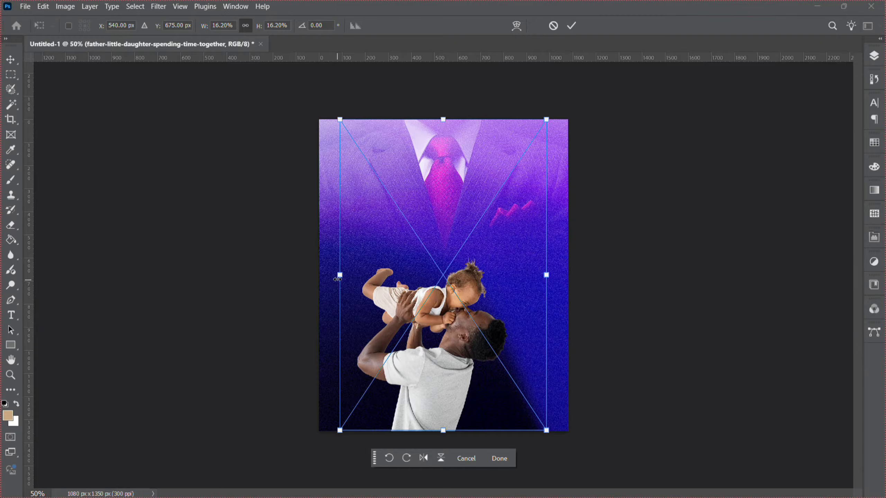
# Enlarge the father and daughter image to about 22.86% and position it at the lower left.
pyautogui.moveTo(337, 279); pyautogui.dragTo(251, 237)
pyautogui.moveTo(425, 328); pyautogui.dragTo(413, 282)
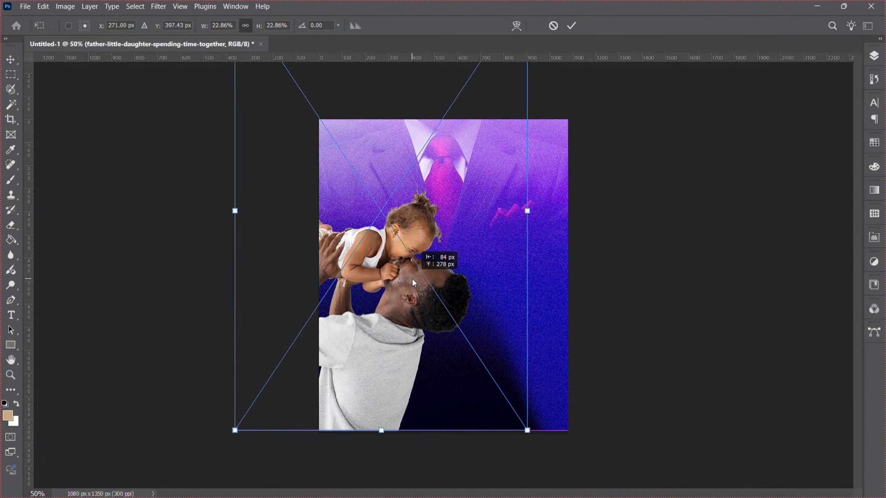
pyautogui.press('Return')
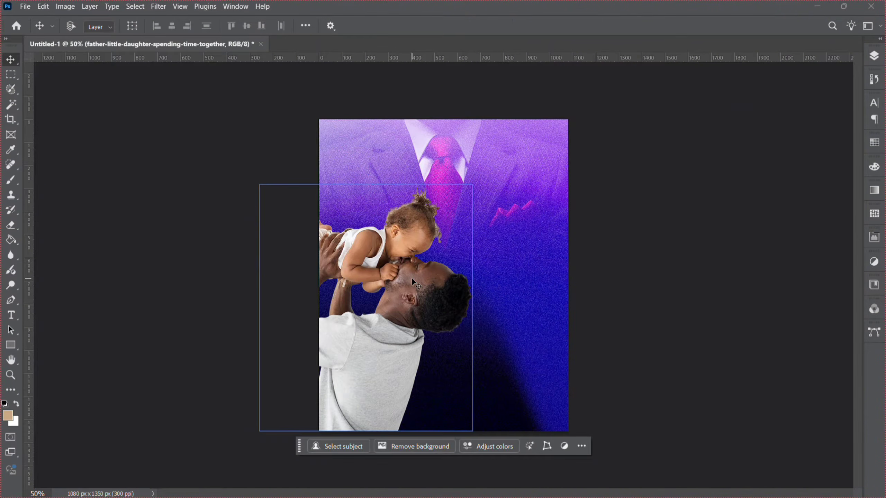
# Move the father and daughter image down and center it horizontally on the canvas.
pyautogui.moveTo(382, 331); pyautogui.dragTo(463, 397)
pyautogui.hotkey('ctrl', 'a')
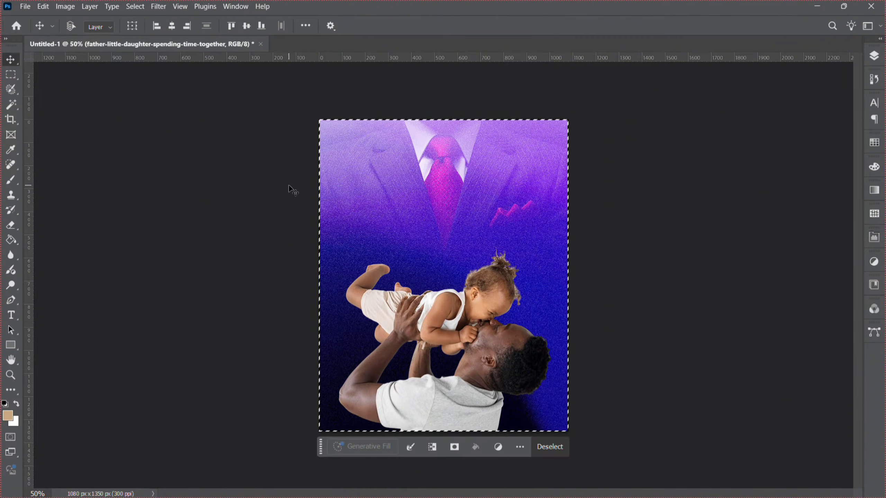
pyautogui.click(172, 29)
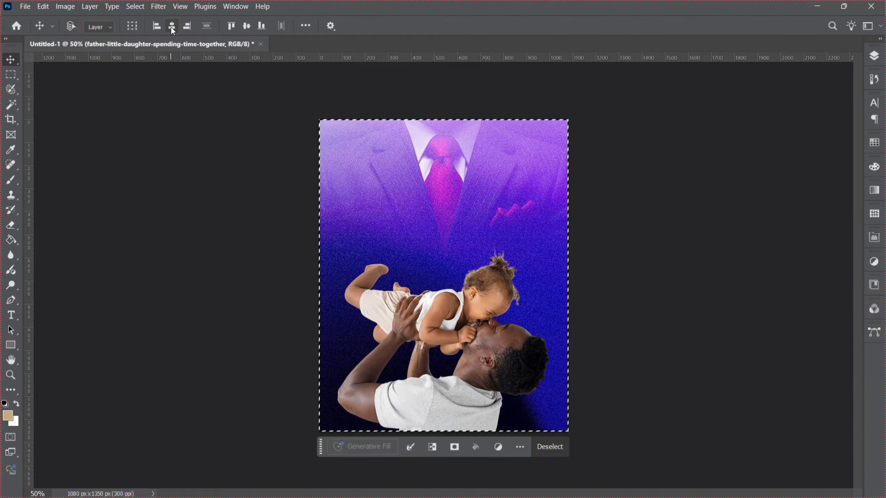
pyautogui.hotkey('ctrl', 'd')
# Narrow the father and daughter image slightly by scaling its width inward.
pyautogui.hotkey('ctrl', 't')
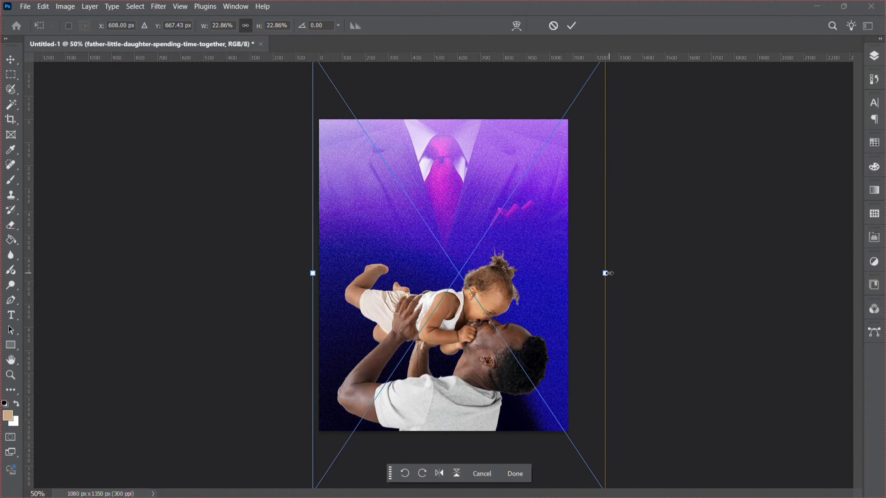
pyautogui.moveTo(605, 273); pyautogui.dragTo(594, 279)
pyautogui.press('Return')
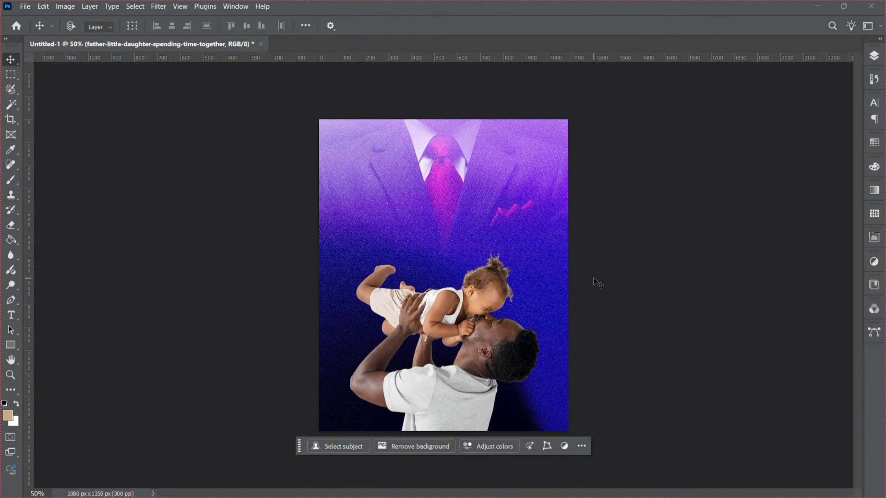
# Align the father and daughter image to the horizontal center of the whole canvas.
pyautogui.hotkey('ctrl', 'a')
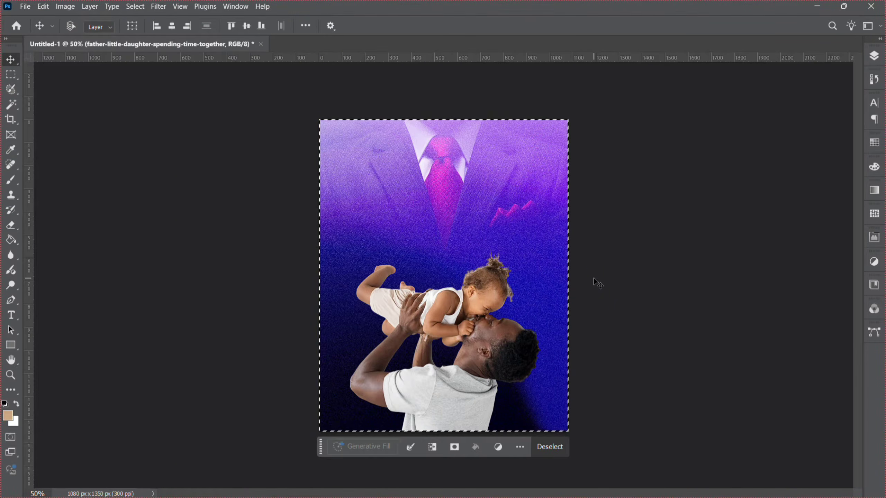
pyautogui.click(169, 26)
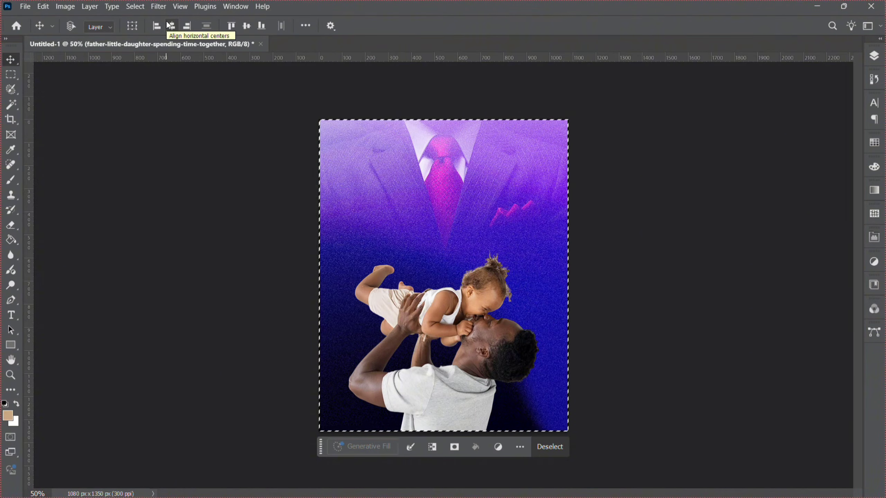
pyautogui.hotkey('ctrl', 'd')
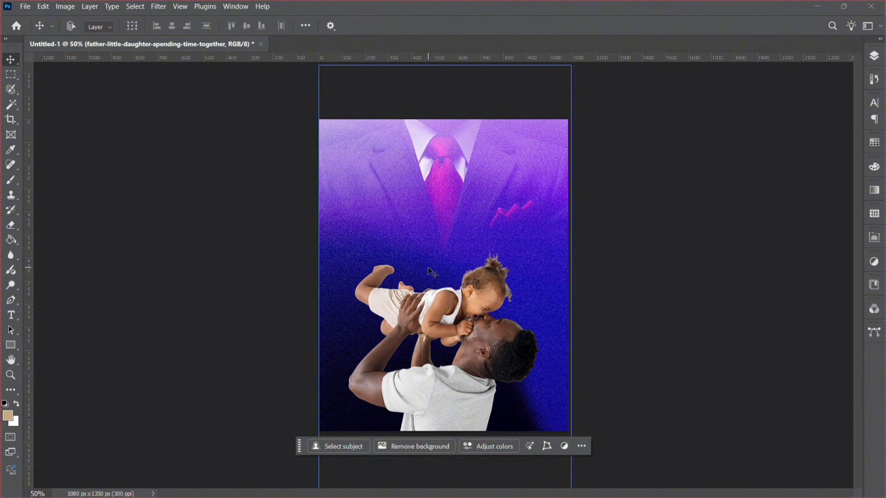
# Add a text layer reading Father's in the upper middle of the poster.
pyautogui.press('h')
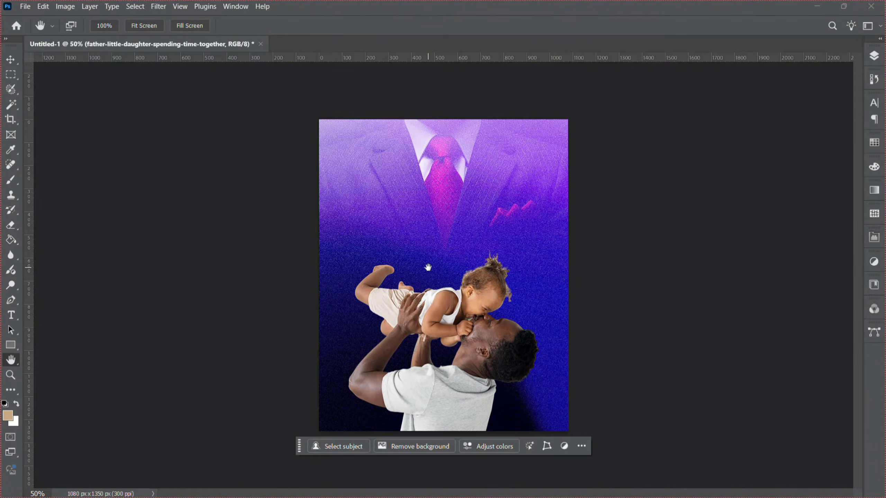
pyautogui.press('t')
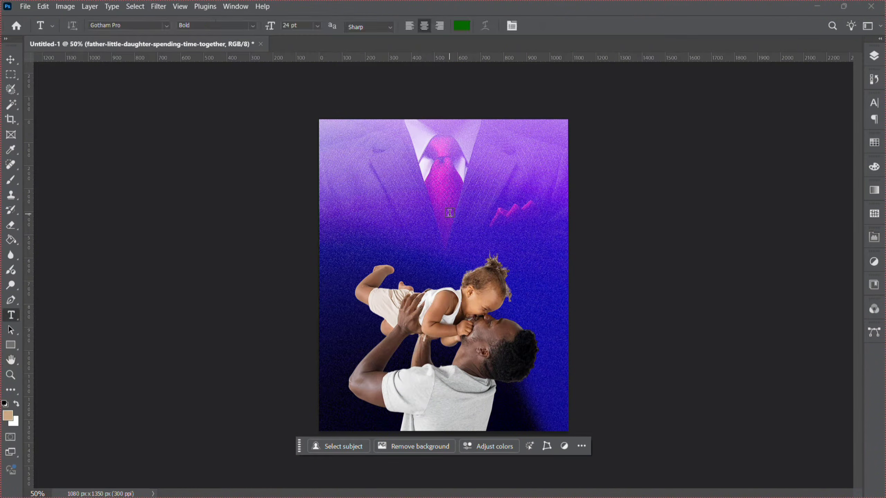
pyautogui.click(388, 213)
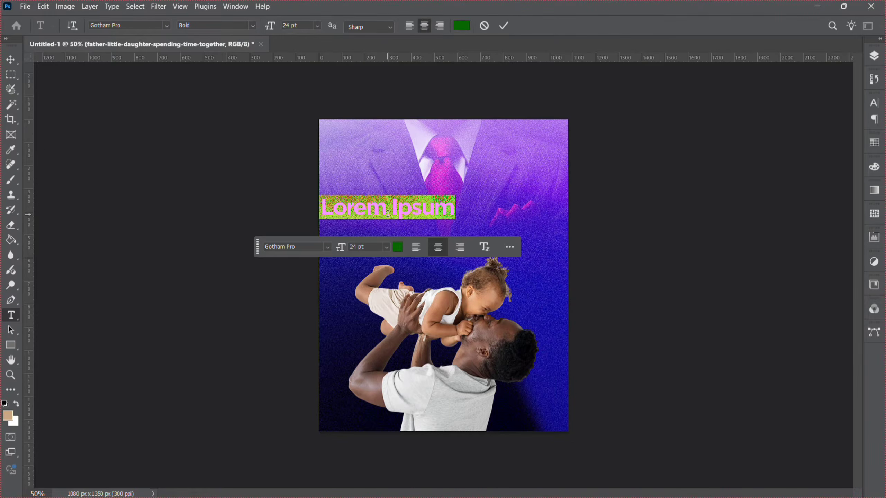
pyautogui.write('Fa')
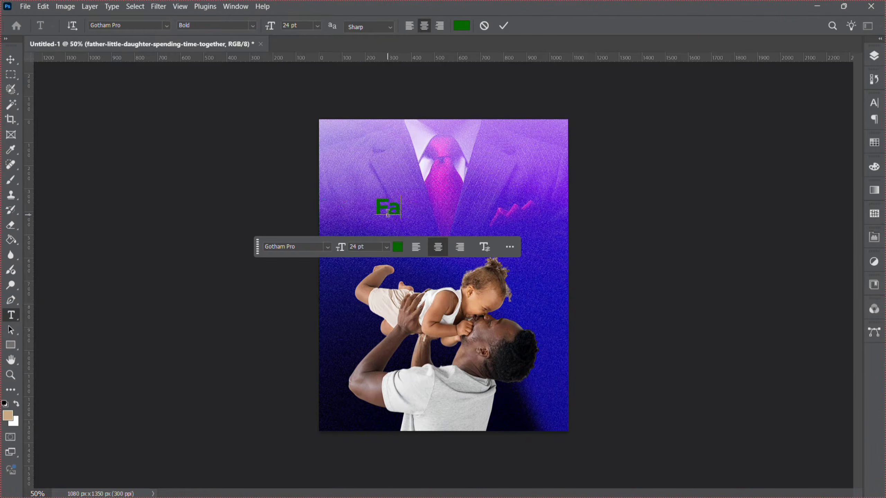
pyautogui.write('ther')
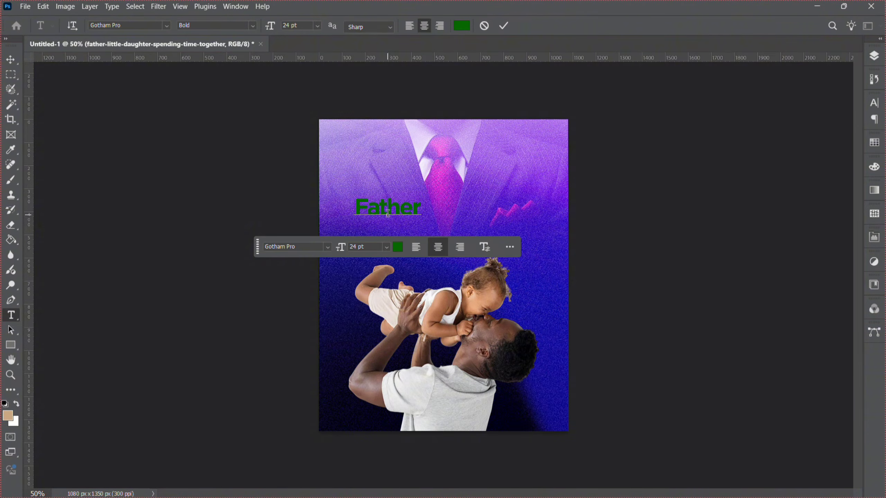
pyautogui.write("'s")
# Set the color of the Father's text to white, ffffff.
pyautogui.hotkey('ctrl', 'a')
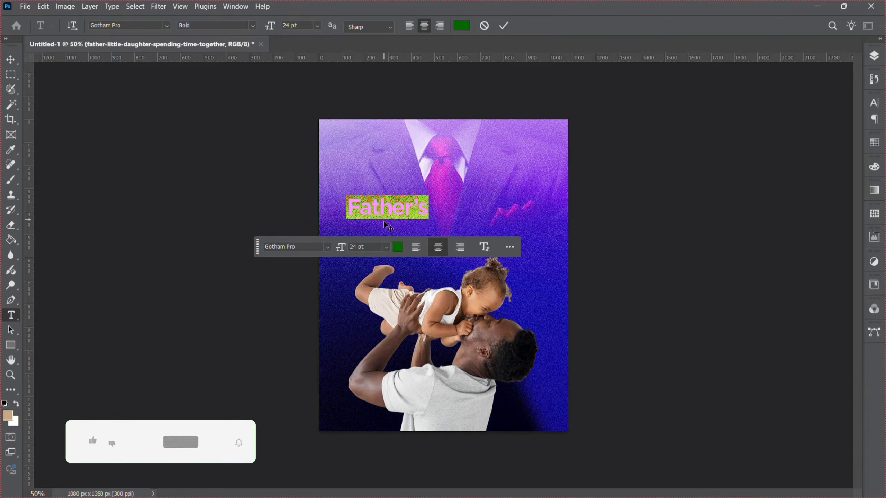
pyautogui.click(397, 247)
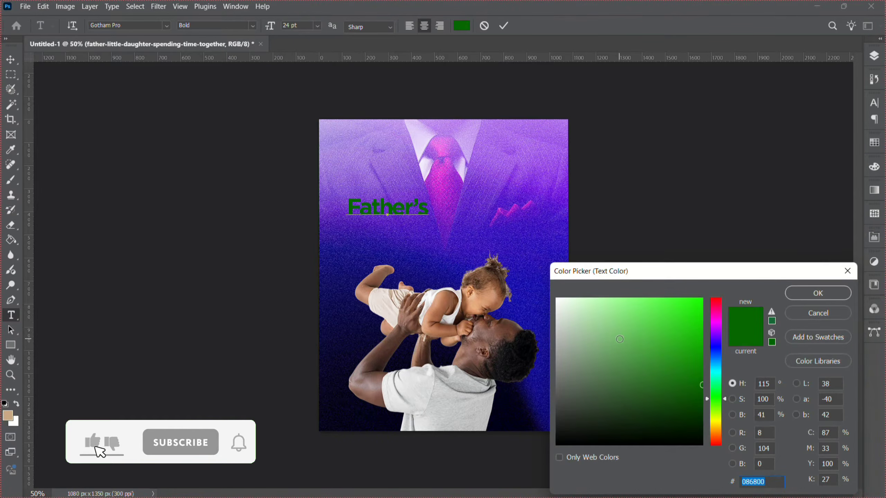
pyautogui.write('ffffff')
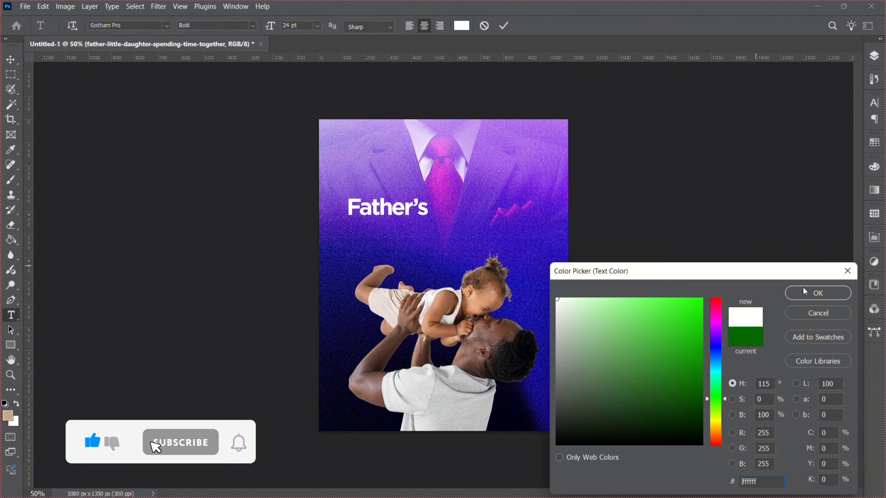
pyautogui.click(818, 293)
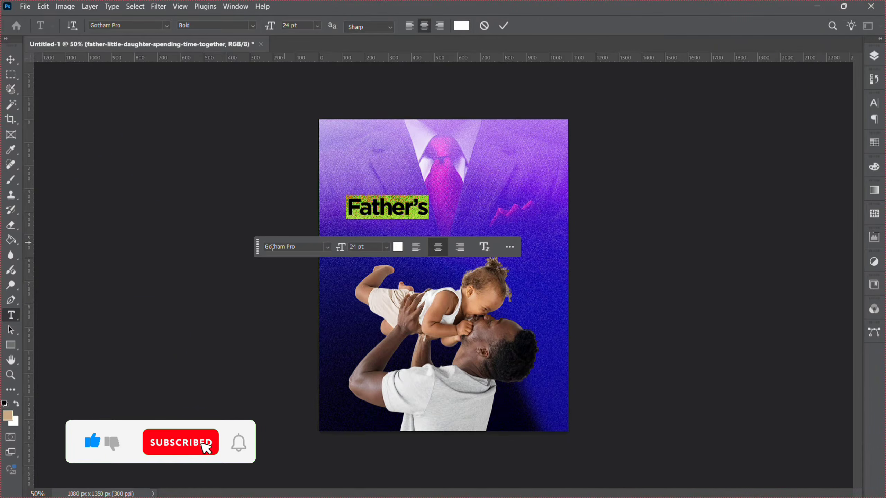
# Change the text's font to Bebas Neue Pro Bold.
pyautogui.moveTo(257, 247); pyautogui.dragTo(352, 470)
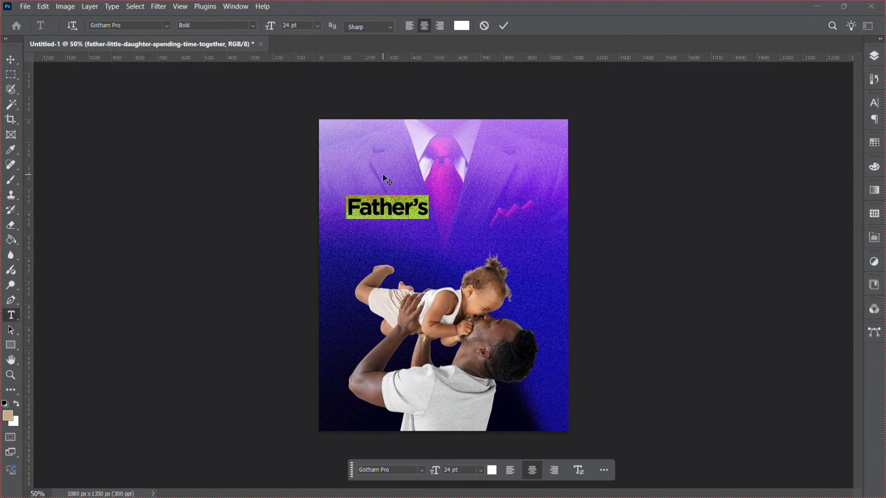
pyautogui.click(129, 26)
pyautogui.write('b')
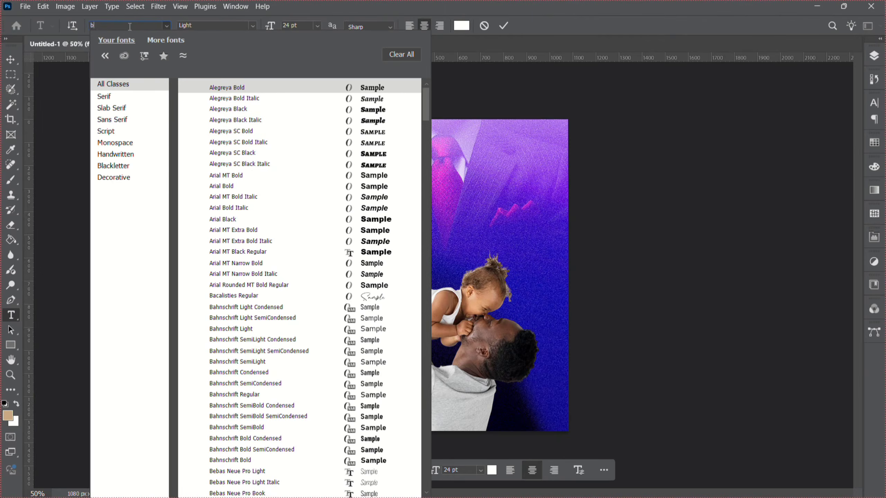
pyautogui.write('as')
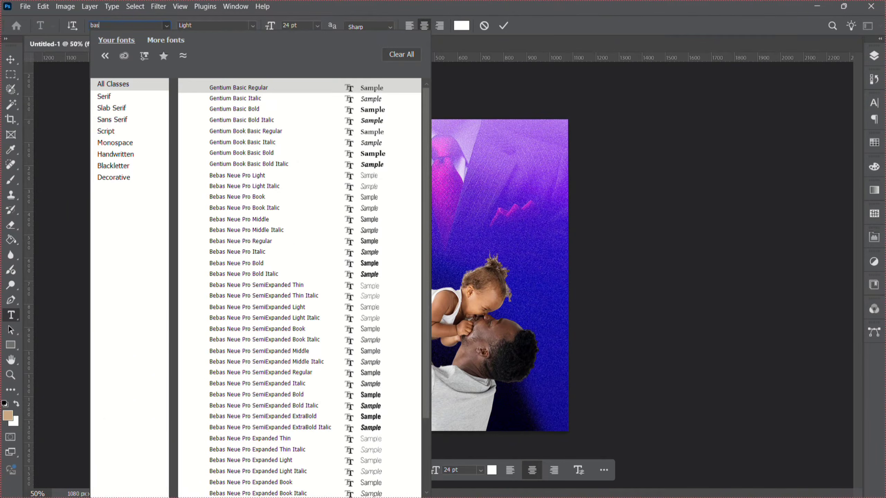
pyautogui.press('BackSpace')
pyautogui.press('BackSpace')
pyautogui.write('eba')
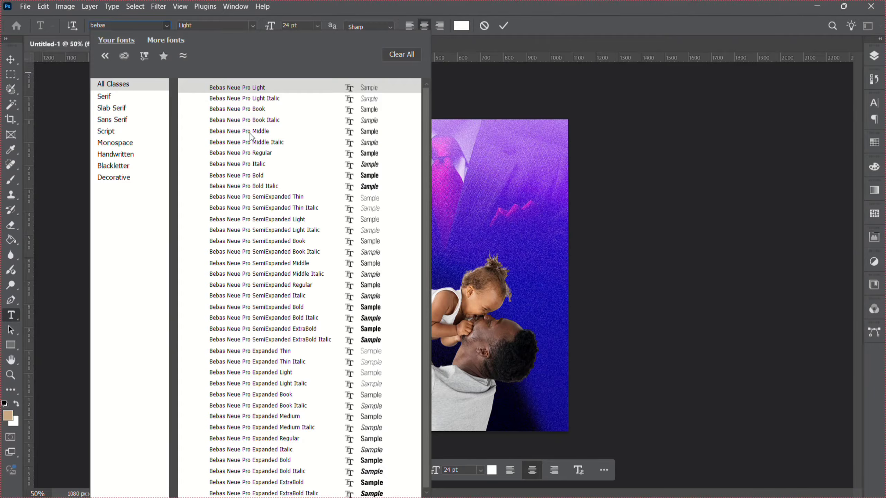
pyautogui.click(262, 176)
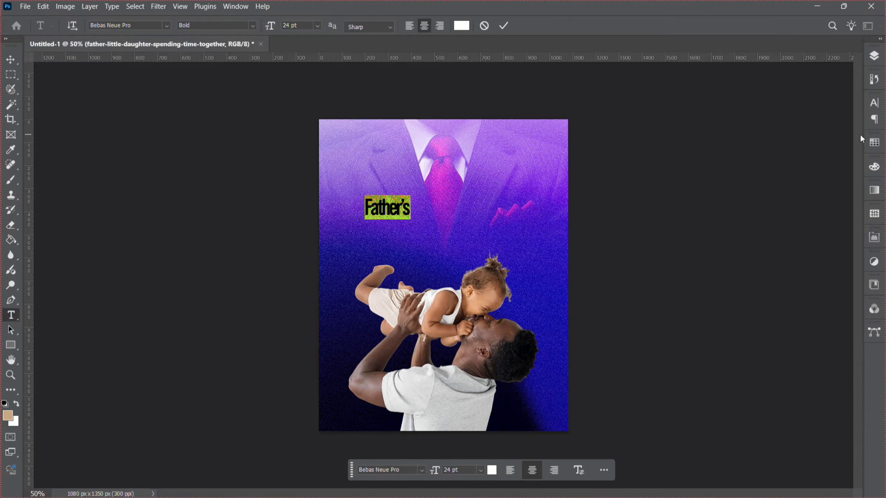
# Apply All Caps to the text and set its tracking to -25.
pyautogui.click(874, 103)
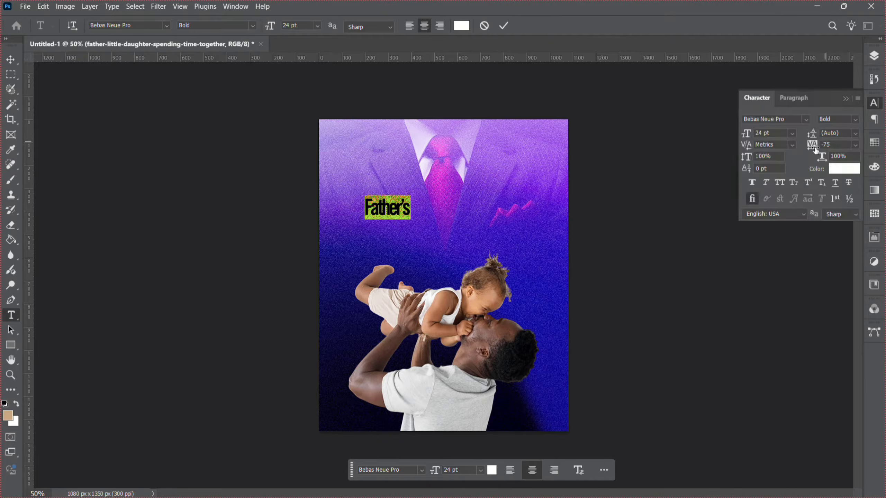
pyautogui.click(780, 185)
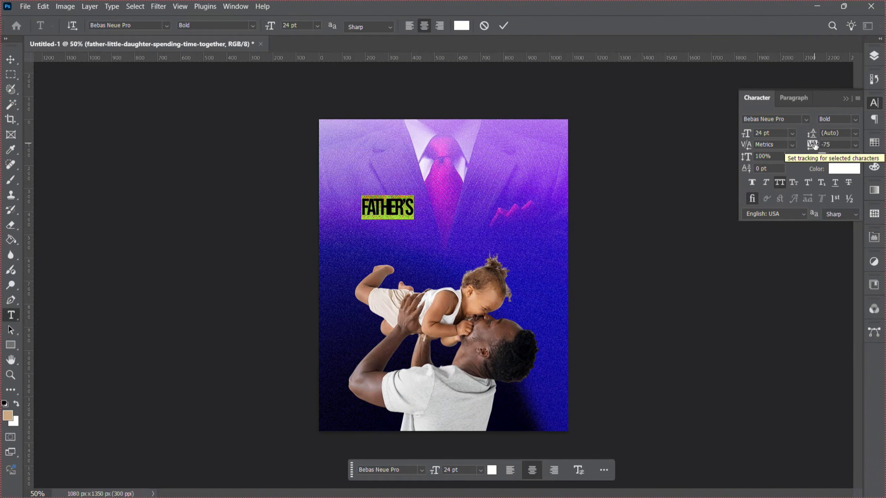
pyautogui.click(855, 145)
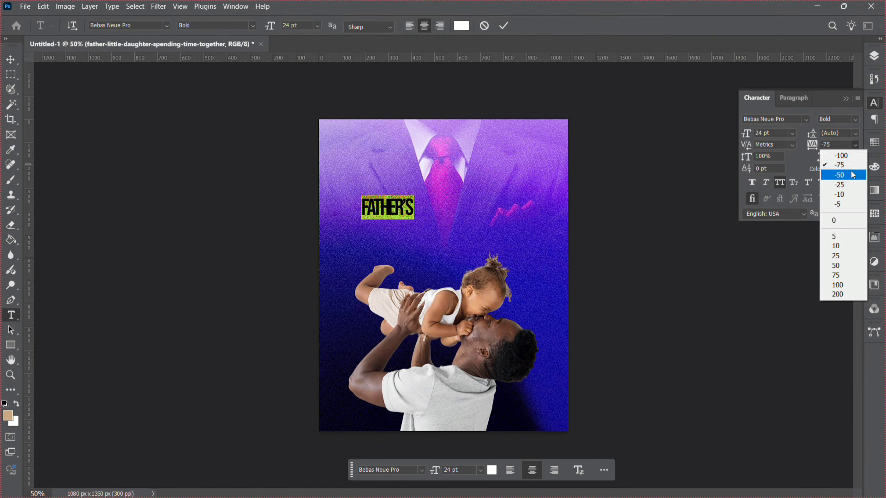
pyautogui.click(847, 187)
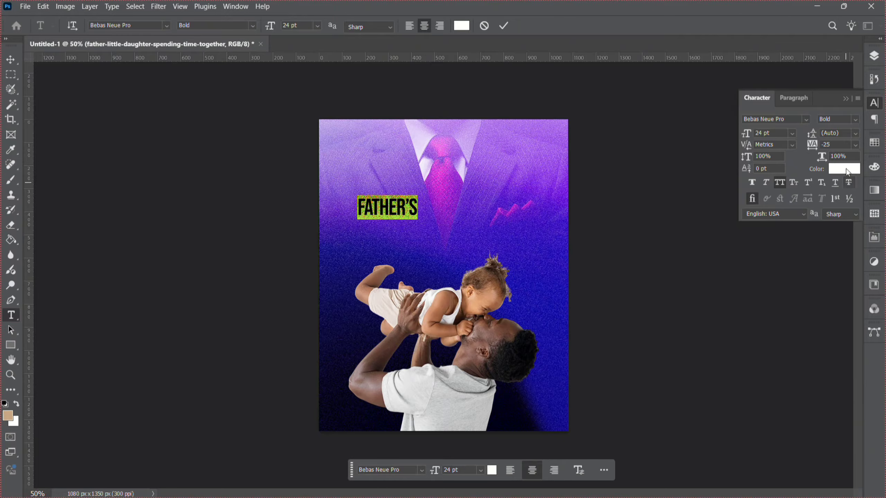
# Try a tracking of 200 on the text, then set it back to -25.
pyautogui.click(855, 144)
pyautogui.click(848, 297)
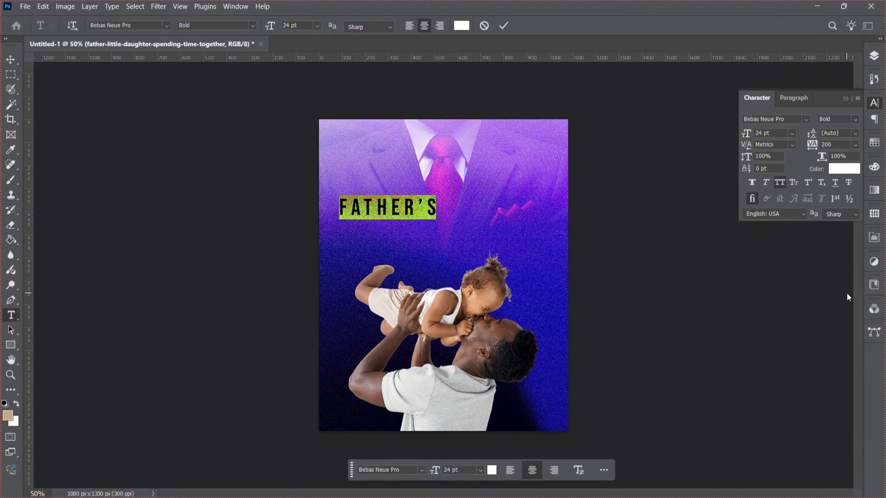
pyautogui.click(855, 145)
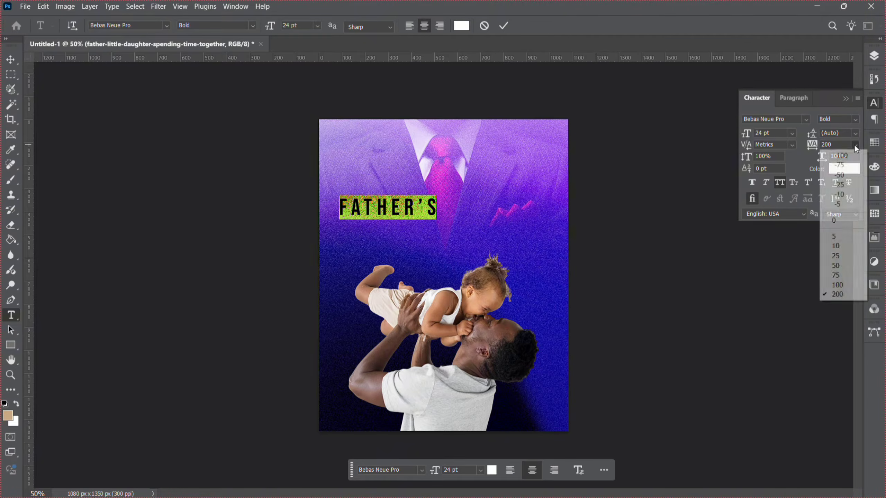
pyautogui.click(846, 185)
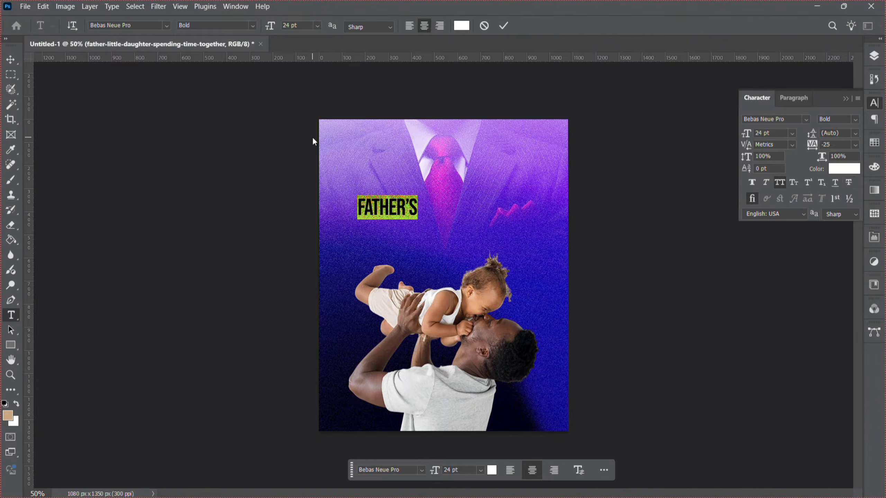
# Scale the FATHER'S text up to about 318% and center it above the father and daughter.
pyautogui.click(11, 61)
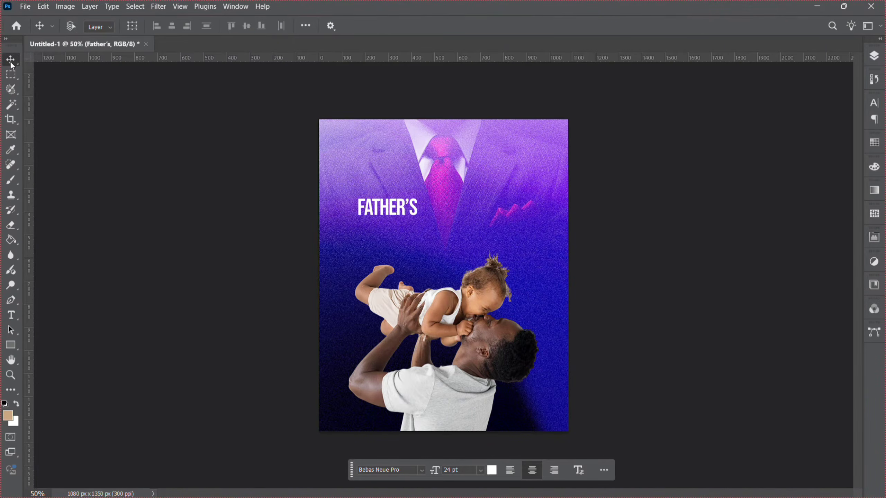
pyautogui.hotkey('ctrl', 't')
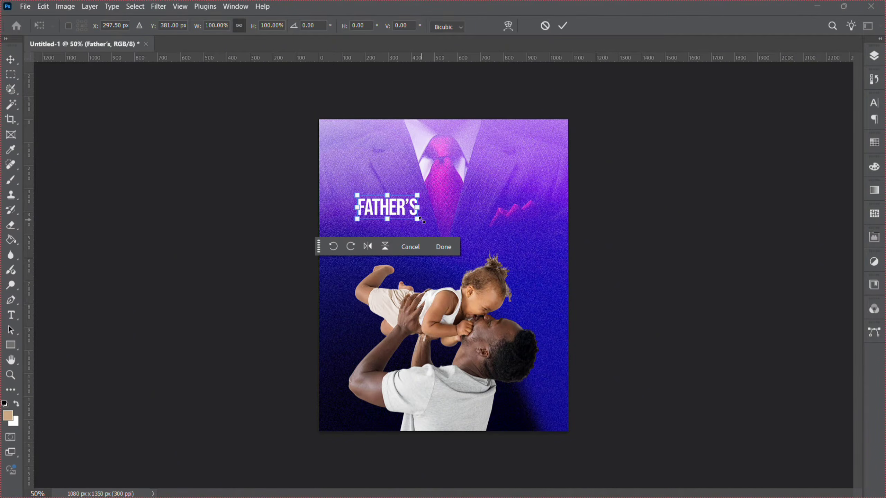
pyautogui.moveTo(420, 219); pyautogui.dragTo(483, 246)
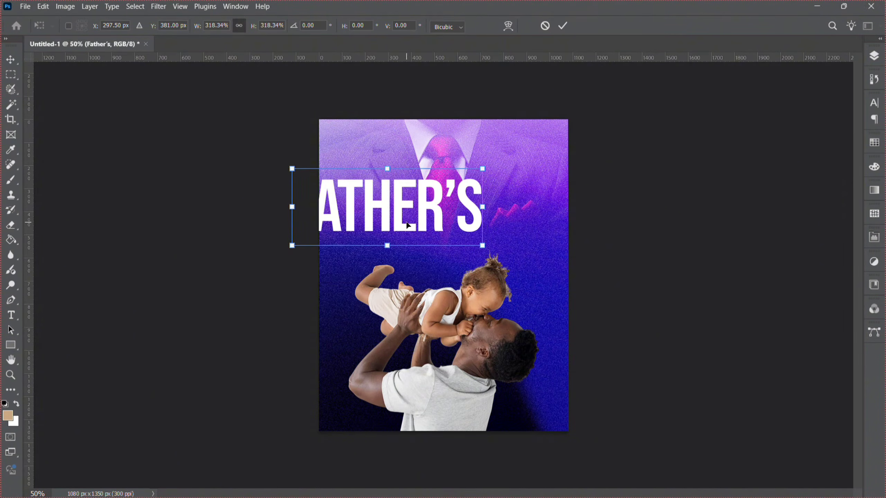
pyautogui.moveTo(408, 224); pyautogui.dragTo(459, 234)
pyautogui.press('Return')
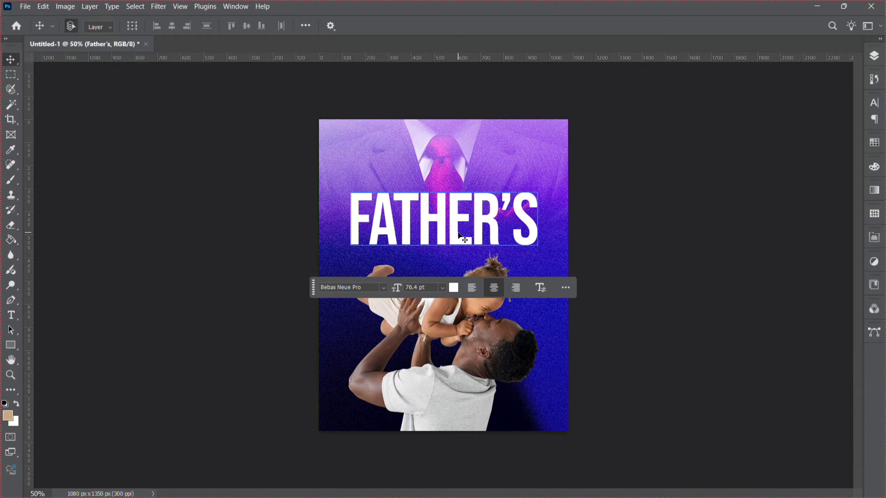
# Duplicate the FATHER'S text, move the copy below it, and retype the copy as DAY.
pyautogui.hotkey('ctrl', 'j')
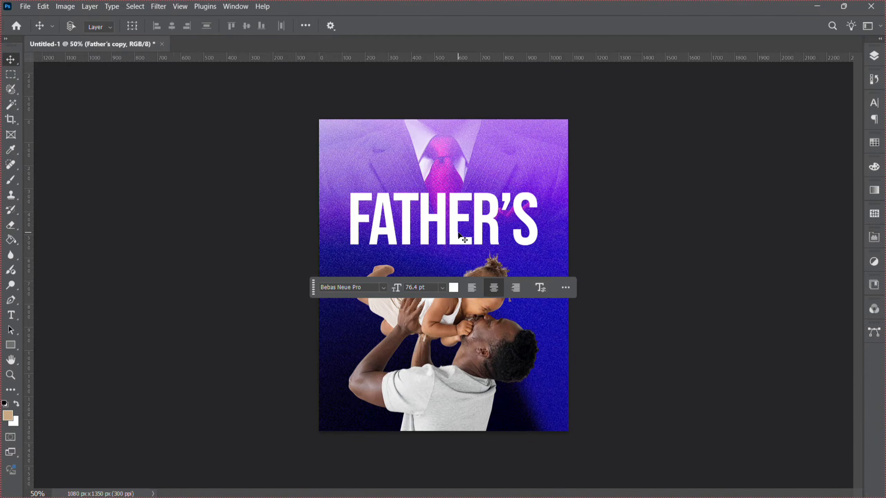
pyautogui.moveTo(406, 198); pyautogui.dragTo(404, 261)
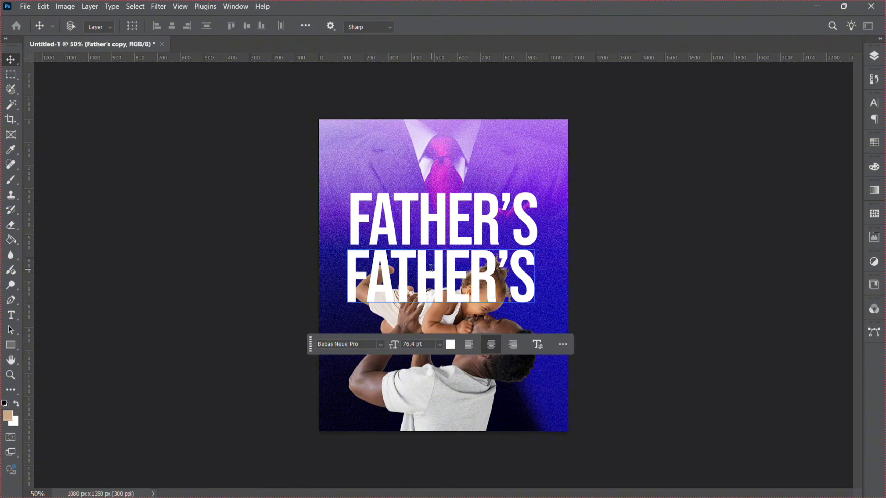
pyautogui.doubleClick(431, 267)
pyautogui.write('DA')
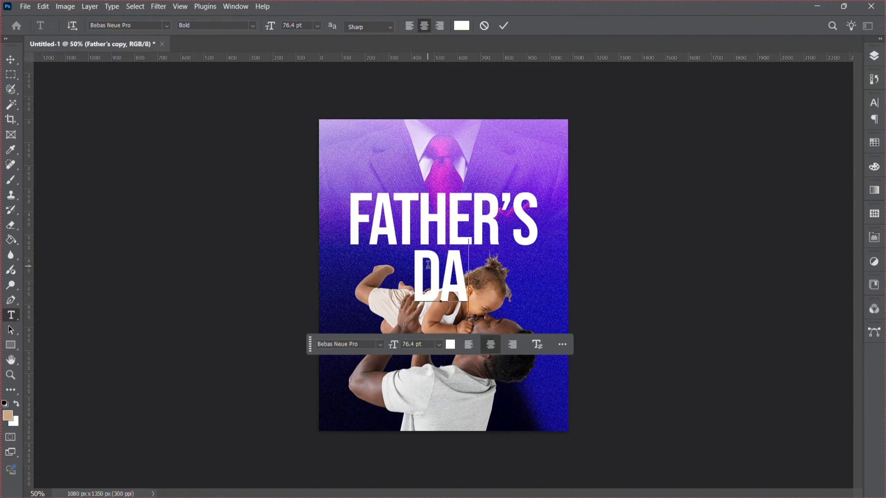
pyautogui.write('Y')
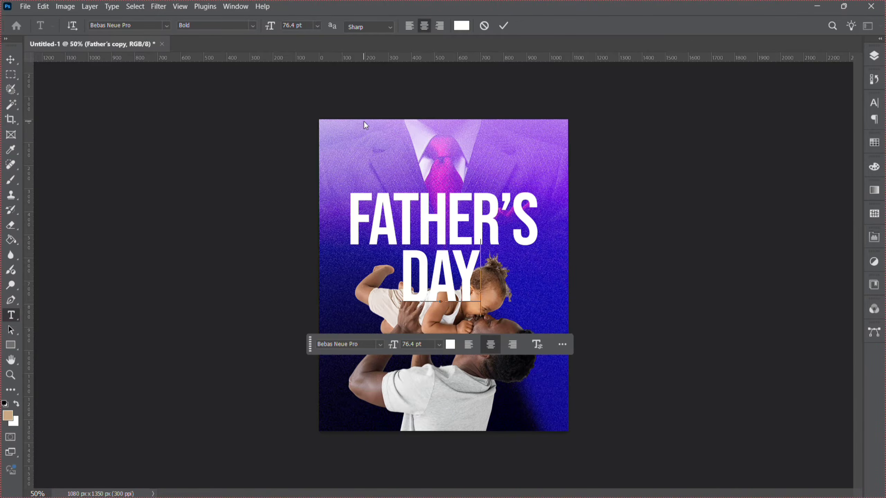
# Enlarge the DAY text to about 108 pt beneath FATHER'S.
pyautogui.click(6, 65)
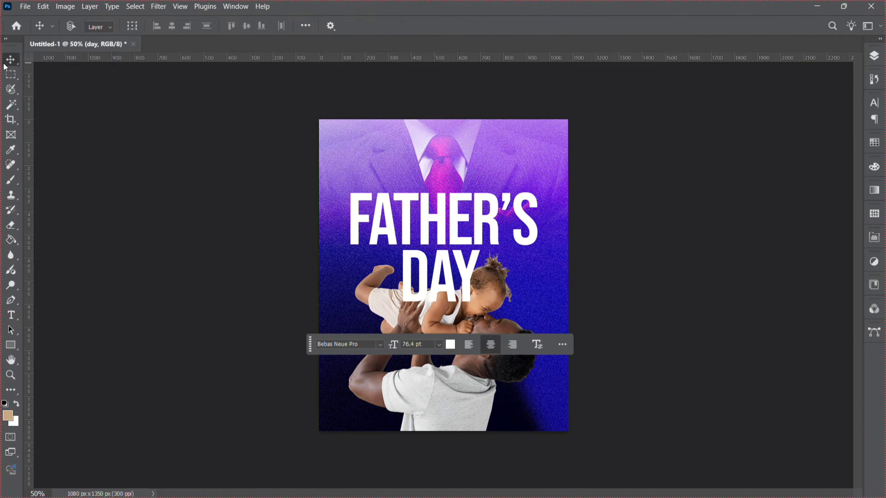
pyautogui.hotkey('ctrl', 't')
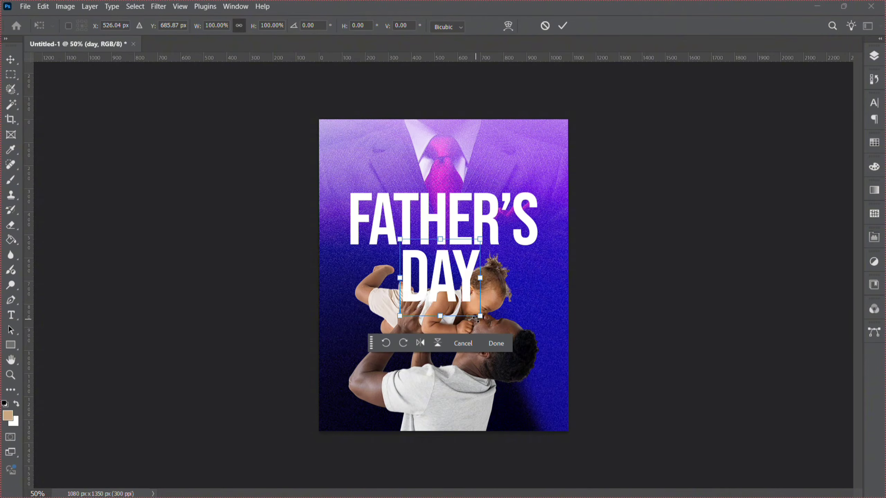
pyautogui.moveTo(476, 321); pyautogui.dragTo(494, 334)
pyautogui.press('Return')
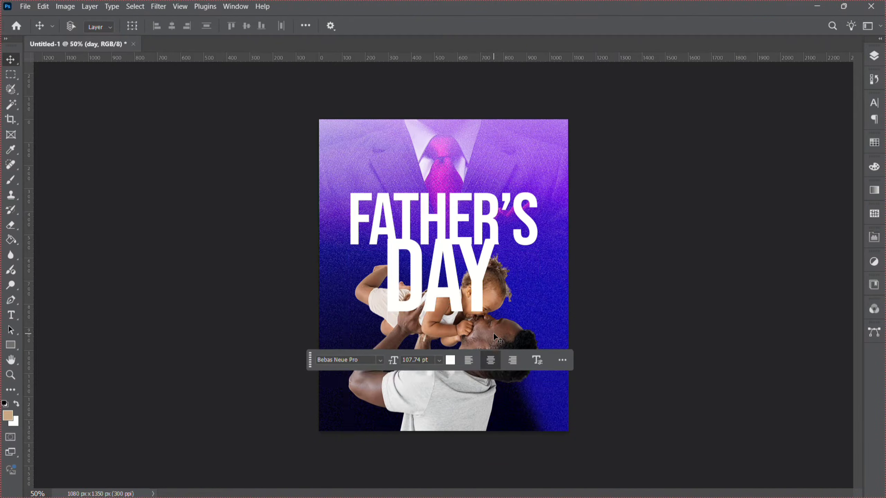
# Undo the last enlargement of the DAY text.
pyautogui.hotkey('ctrl', 'z')
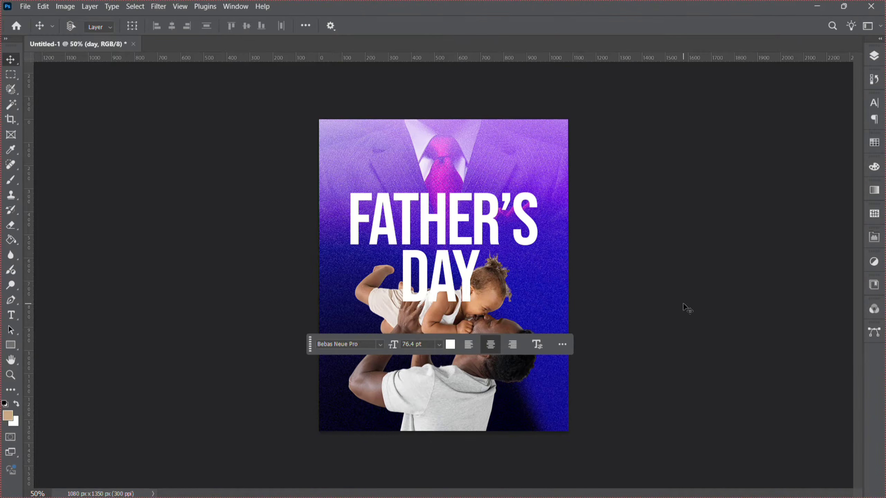
# Duplicate the FATHER'S text layer, move the copy above the title and retype it as HAPPY.
pyautogui.click(875, 55)
pyautogui.click(798, 147)
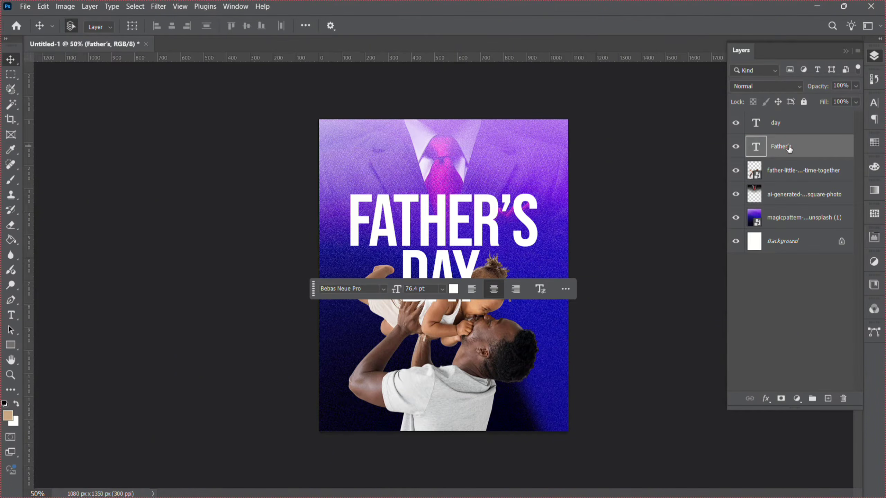
pyautogui.hotkey('ctrl', 'j')
pyautogui.moveTo(445, 239); pyautogui.dragTo(444, 181)
pyautogui.doubleClick(443, 178)
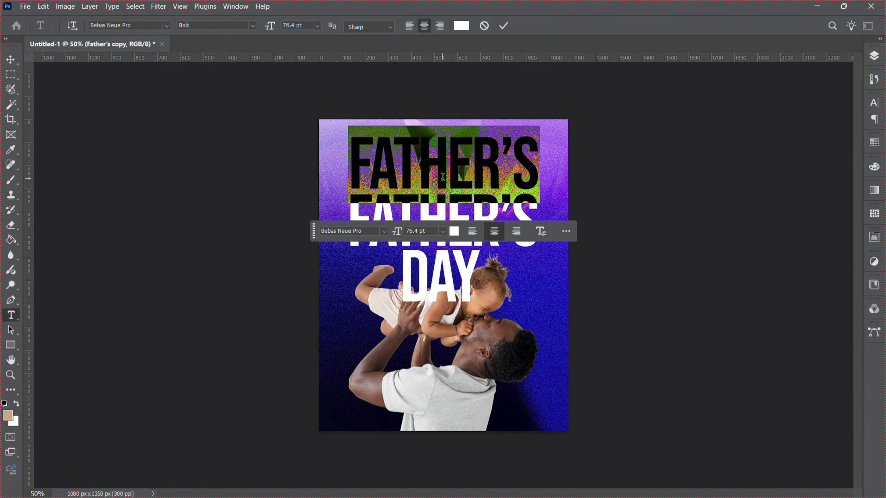
pyautogui.write('HA')
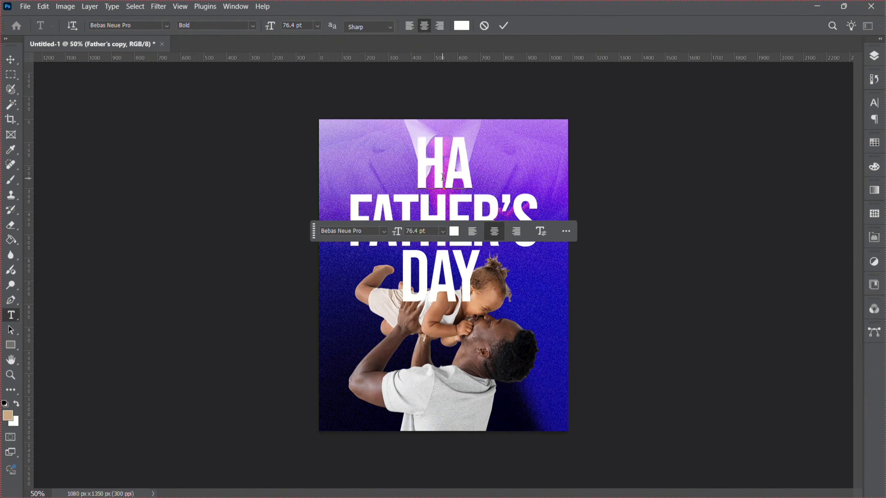
pyautogui.write('PPY')
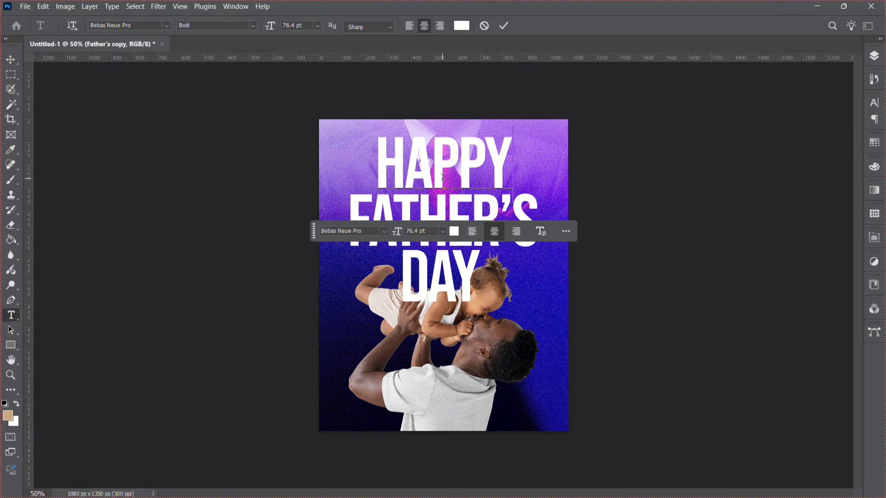
# Set the HAPPY text's tracking to 1000 and its font size to 10 pt.
pyautogui.hotkey('ctrl', 'a')
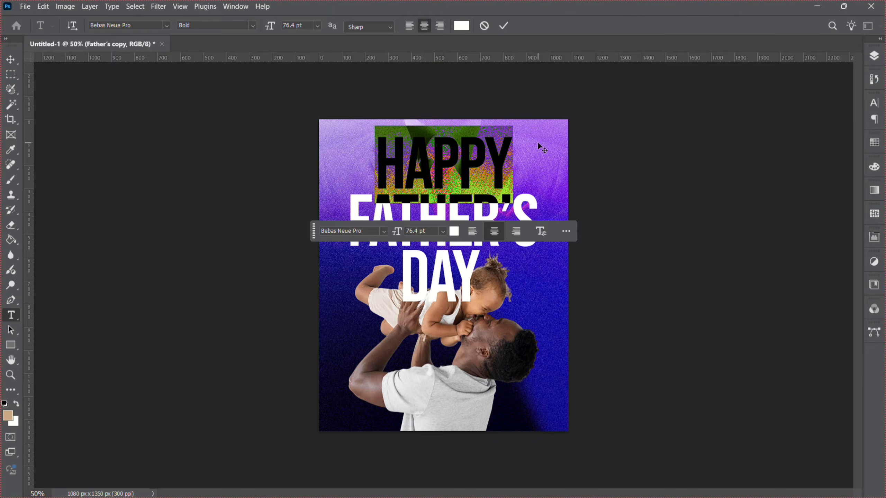
pyautogui.click(874, 103)
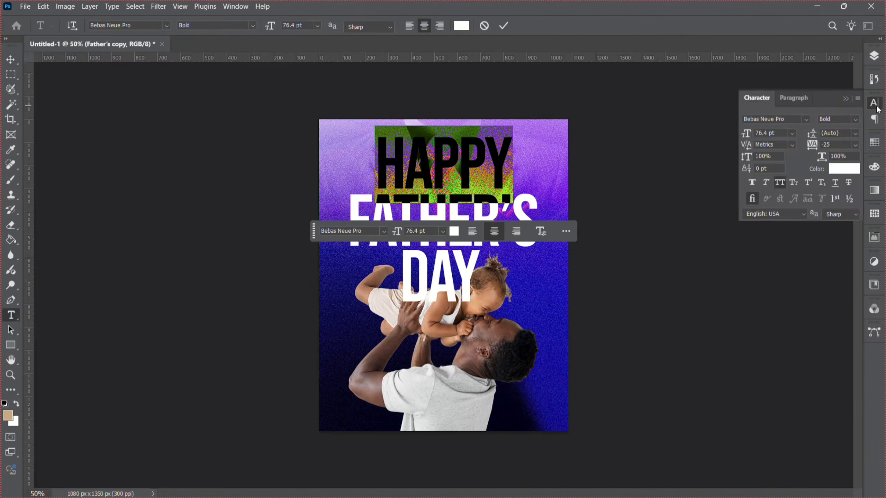
pyautogui.click(842, 146)
pyautogui.write('1000')
pyautogui.press('Return')
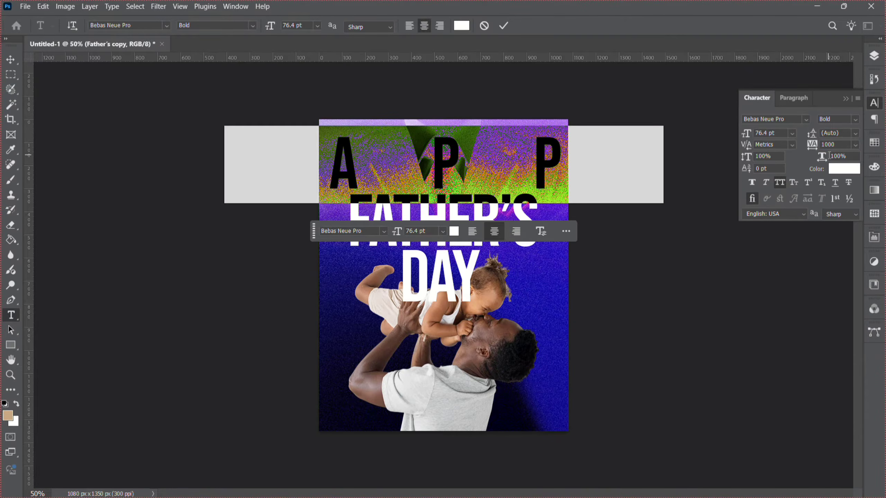
pyautogui.click(792, 134)
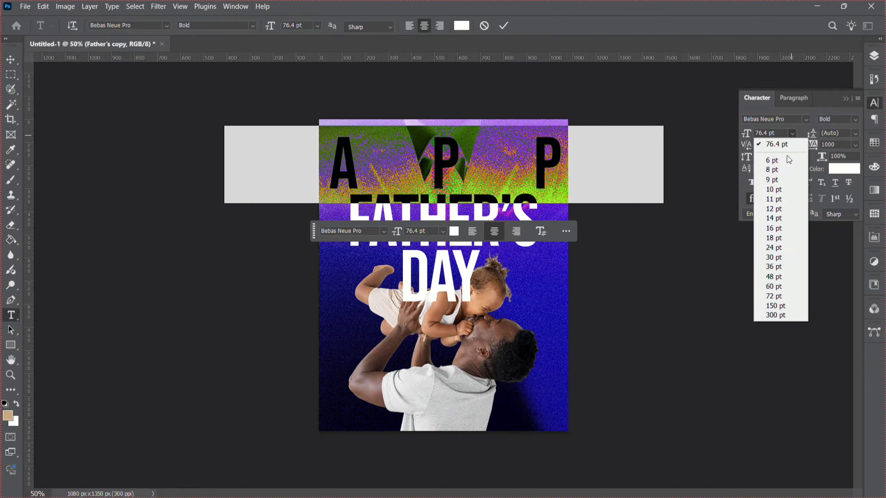
pyautogui.click(775, 189)
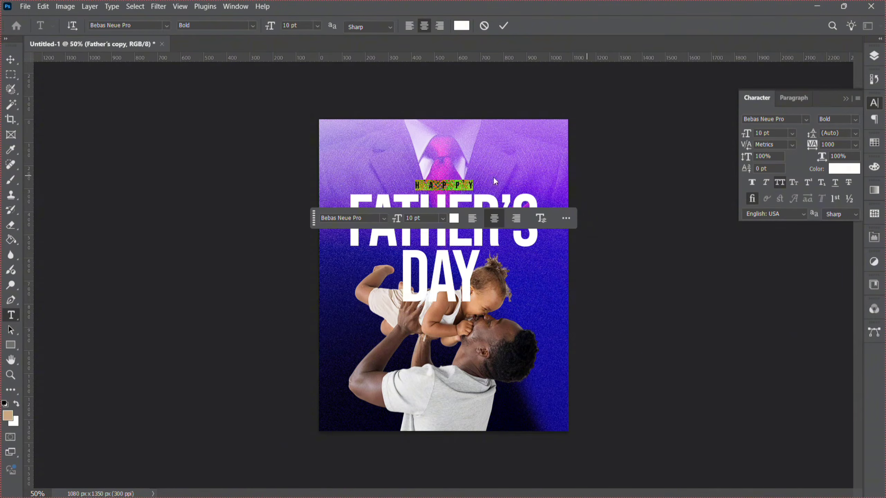
# Scale the HAPPY text up to about 141% above FATHER'S.
pyautogui.click(10, 61)
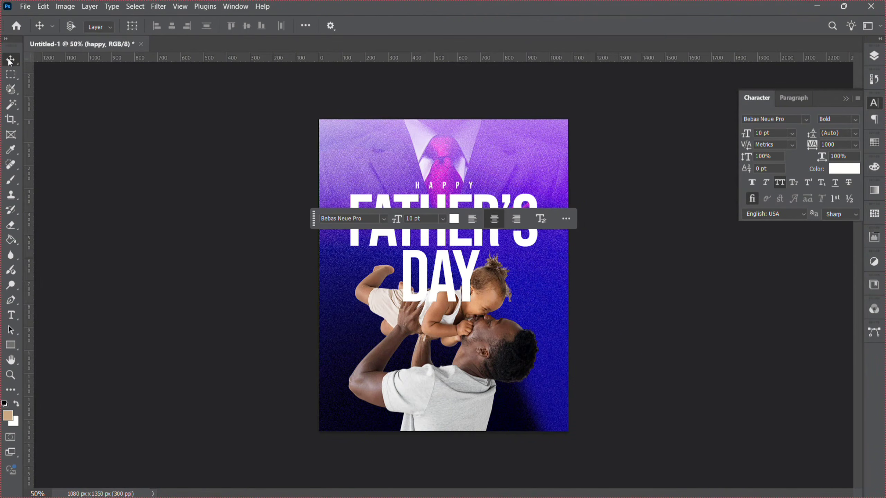
pyautogui.hotkey('ctrl', 't')
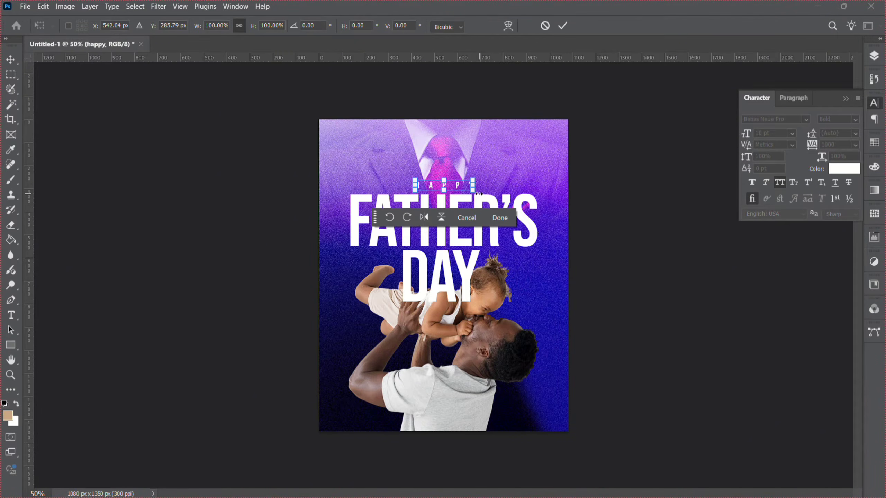
pyautogui.moveTo(478, 190); pyautogui.dragTo(490, 195)
pyautogui.press('Return')
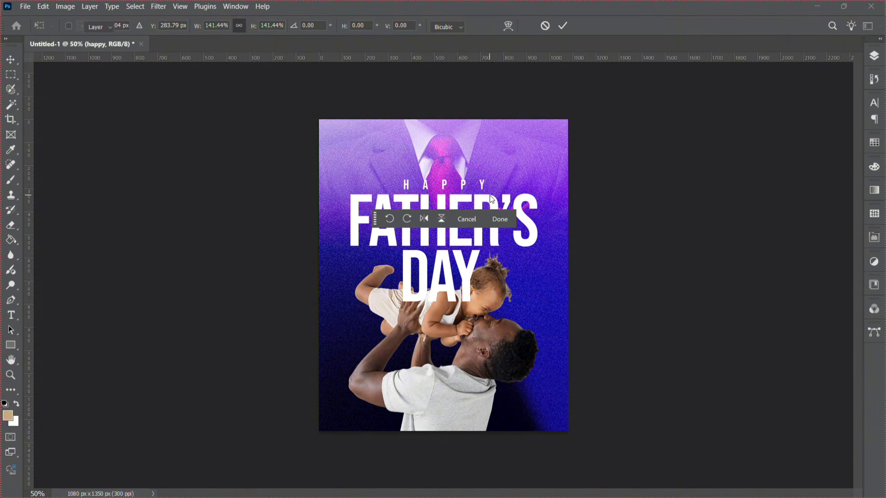
pyautogui.click(492, 199)
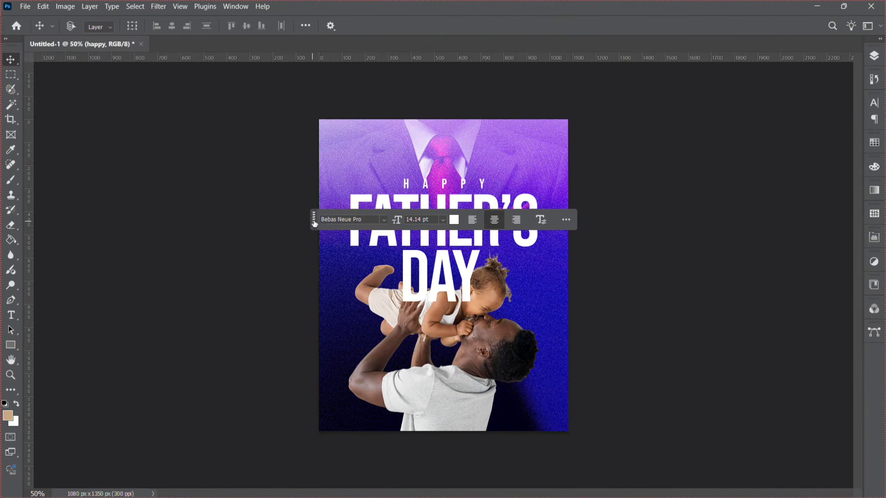
# Group the DAY, HAPPY and FATHER'S text layers together.
pyautogui.moveTo(314, 224); pyautogui.dragTo(312, 463)
pyautogui.click(873, 56)
pyautogui.click(783, 130)
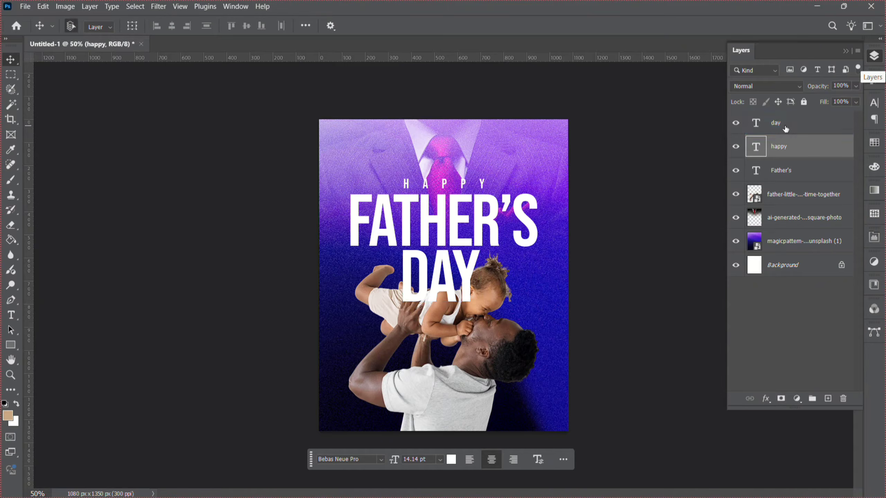
pyautogui.keyDown('shift'); pyautogui.click(785, 129); pyautogui.keyUp('shift')
pyautogui.keyDown('shift'); pyautogui.click(795, 175); pyautogui.keyUp('shift')
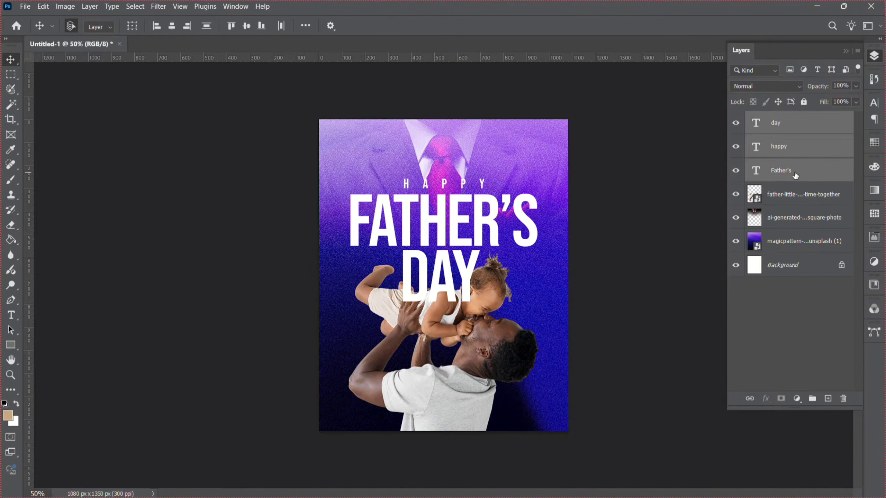
pyautogui.hotkey('ctrl', 'g')
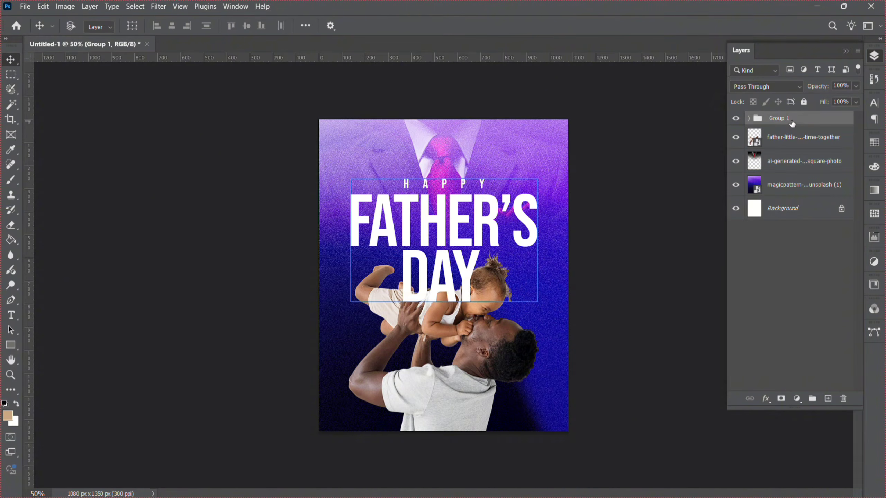
# Move the text group beneath the father-daughter photo layer in the layer stack.
pyautogui.moveTo(792, 124); pyautogui.dragTo(790, 155)
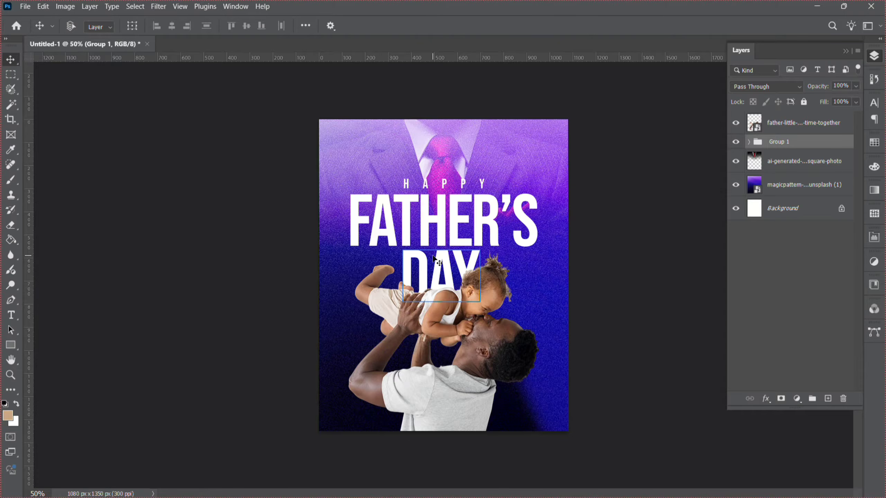
pyautogui.press('Up')
pyautogui.press('Up')
pyautogui.press('Up')
pyautogui.press('Up')
pyautogui.press('Up')
pyautogui.press('Up')
pyautogui.press('Up')
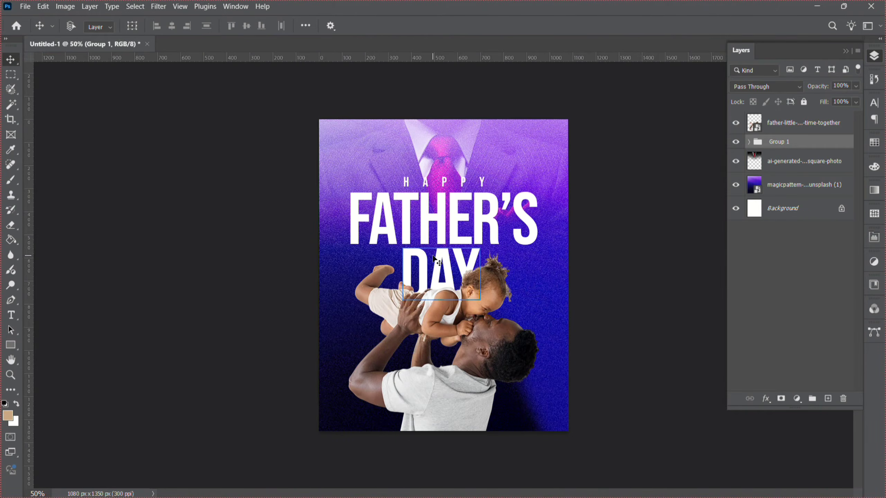
pyautogui.press('Down')
pyautogui.press('Down')
pyautogui.press('Down')
pyautogui.press('Down')
pyautogui.press('Down')
pyautogui.press('Down')
pyautogui.press('Down')
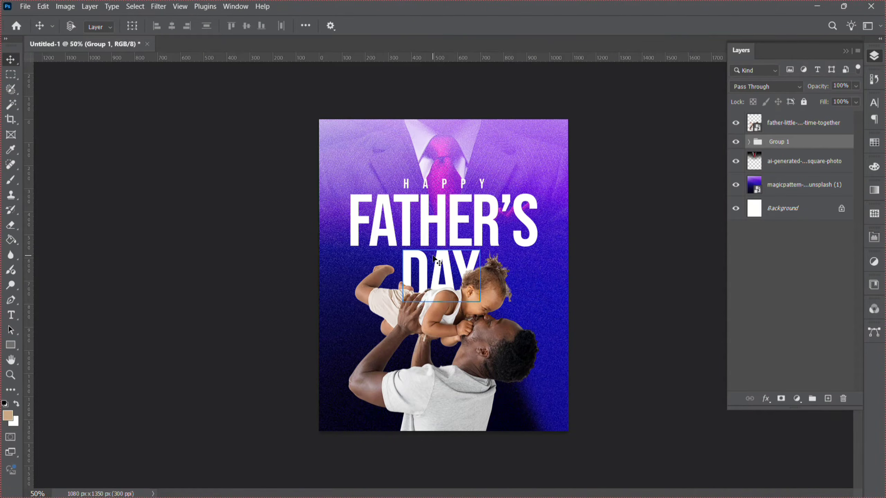
# Rename the text group as text.
pyautogui.rightClick(796, 143)
pyautogui.click(785, 138)
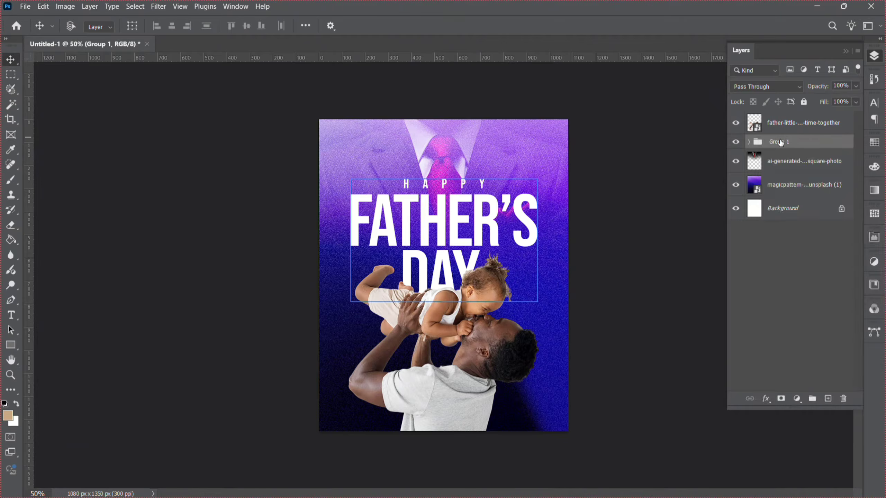
pyautogui.doubleClick(780, 141)
pyautogui.write('text')
pyautogui.press('Return')
# Convert the text group into a smart object.
pyautogui.rightClick(761, 145)
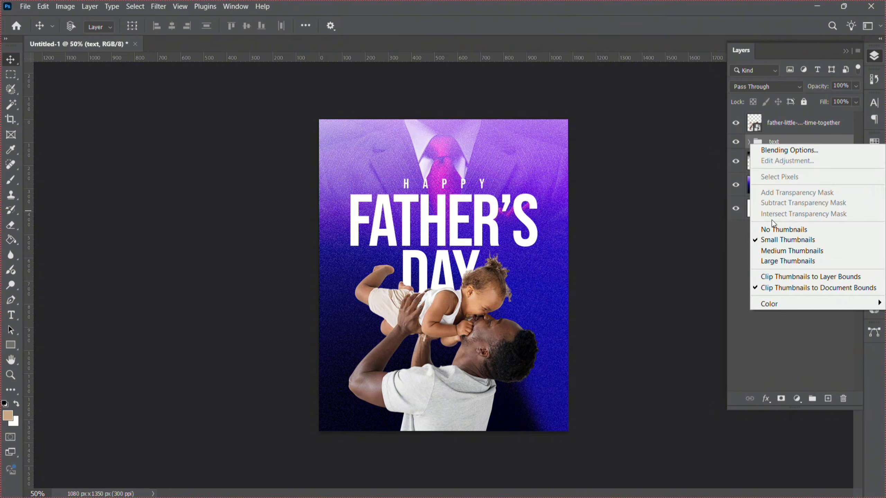
pyautogui.click(805, 141)
pyautogui.rightClick(805, 142)
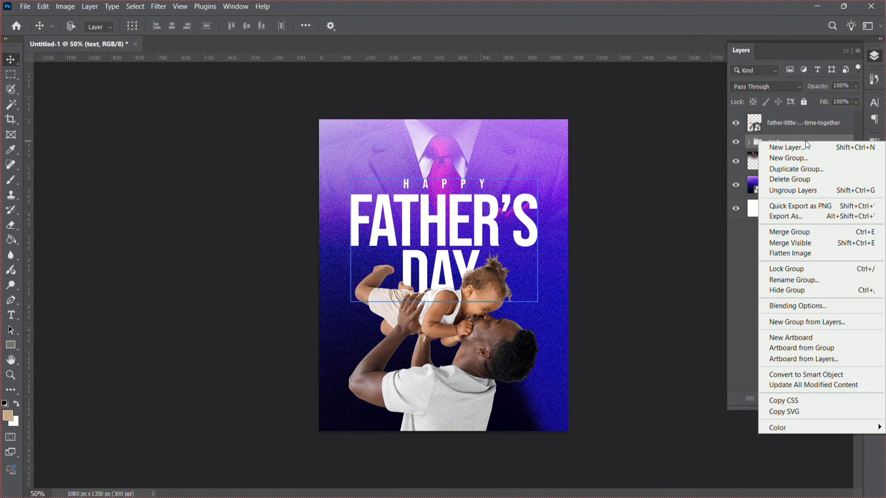
pyautogui.click(802, 375)
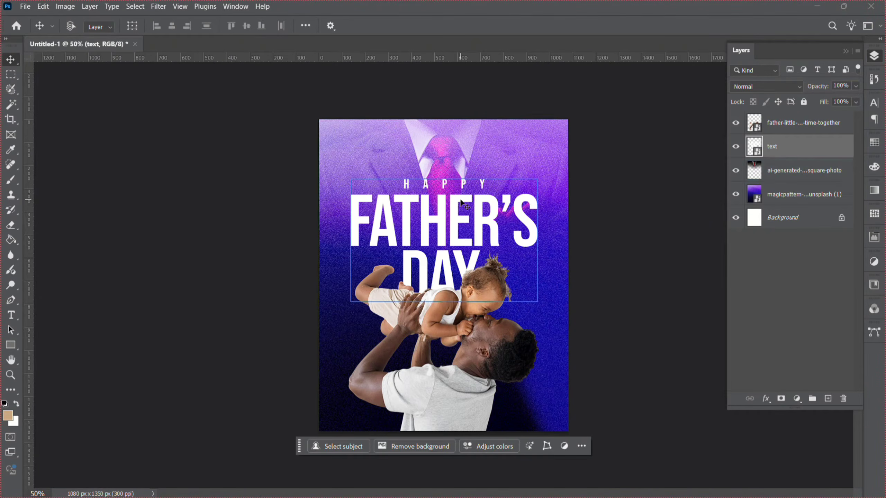
# Warp the text smart object with the Arch style, reducing its bend so the title curves gently.
pyautogui.hotkey('ctrl', 't')
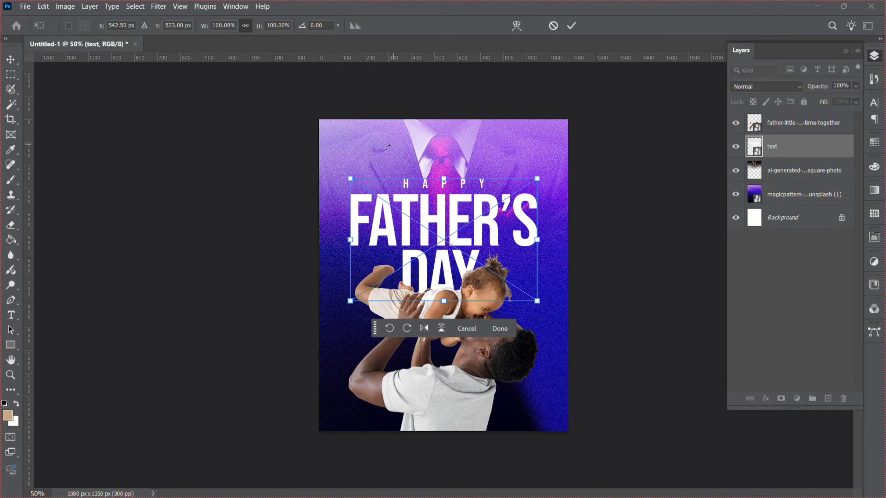
pyautogui.click(521, 27)
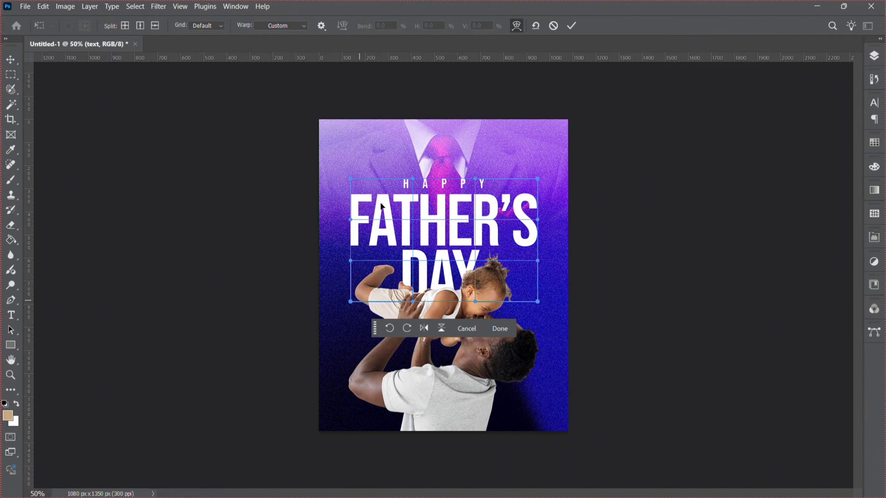
pyautogui.click(282, 26)
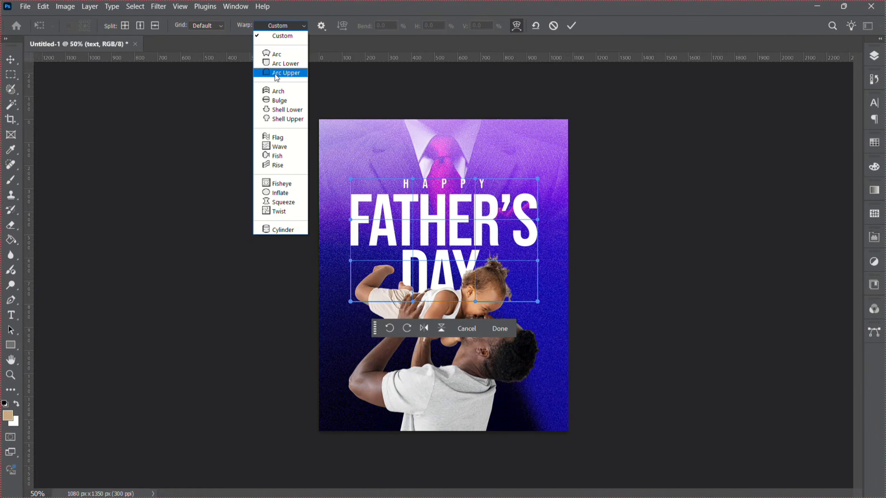
pyautogui.click(275, 56)
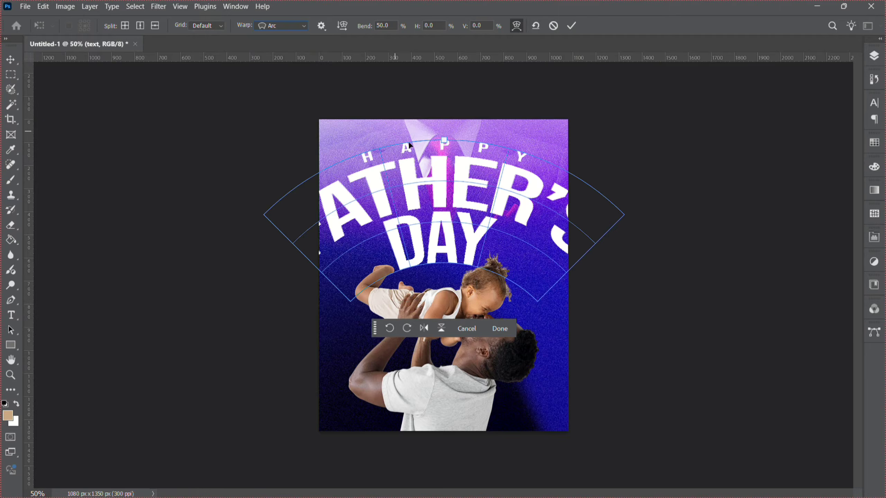
pyautogui.moveTo(447, 144); pyautogui.dragTo(447, 175)
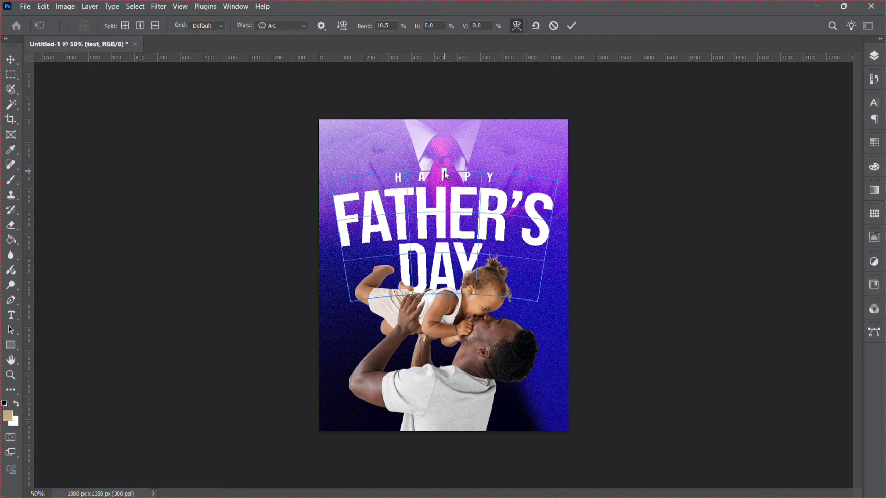
pyautogui.click(302, 25)
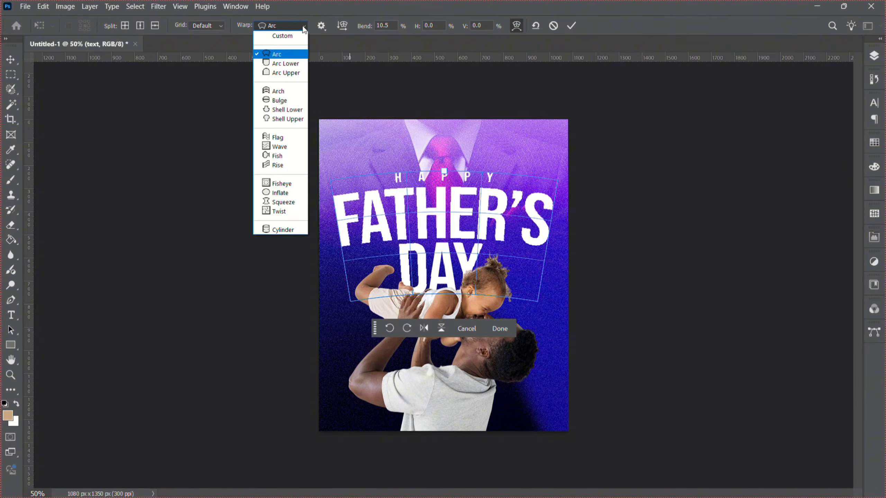
pyautogui.click(278, 91)
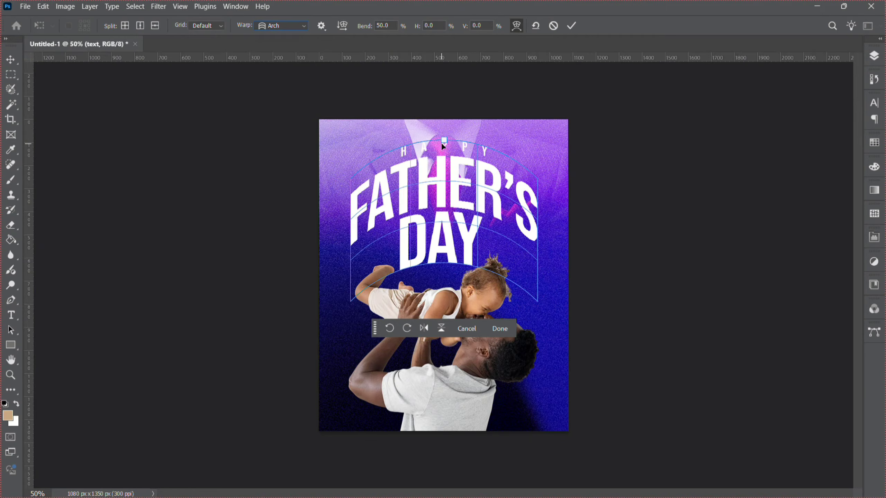
pyautogui.moveTo(448, 142); pyautogui.dragTo(447, 175)
pyautogui.press('Return')
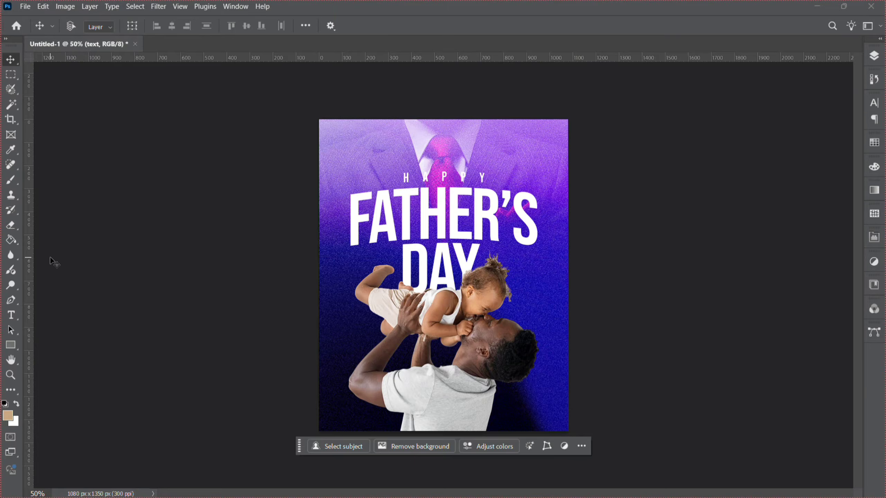
# Nudge the curved text slightly downward on the poster.
pyautogui.hotkey('shift', 'Down')
pyautogui.hotkey('shift', 'Down')
pyautogui.hotkey('shift', 'Down')
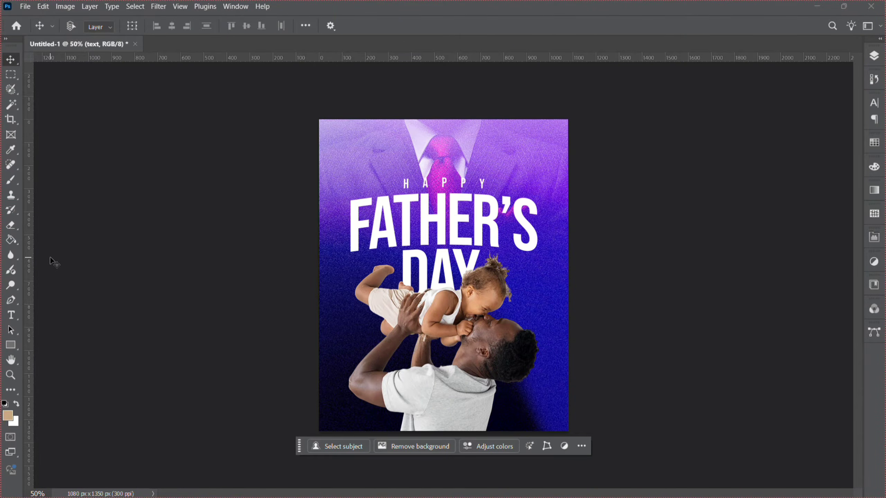
pyautogui.hotkey('shift', 'Up')
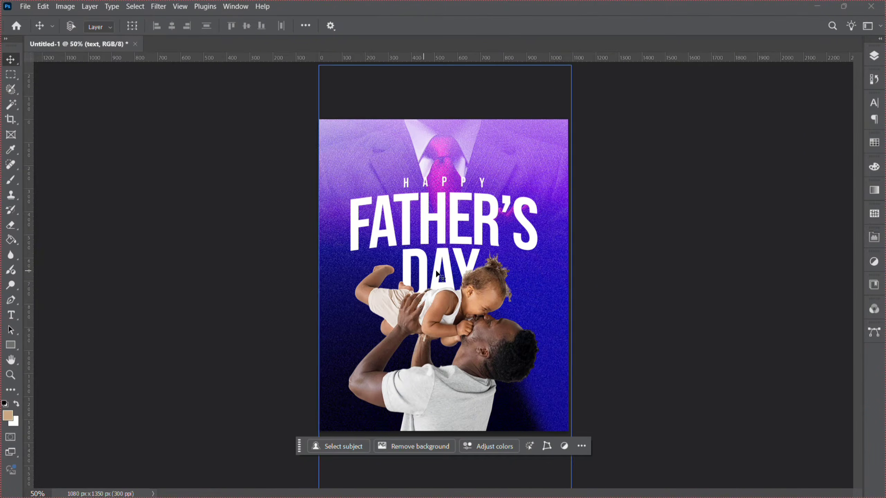
# Select the curved title layer and scale it down slightly with Free Transform.
pyautogui.rightClick(455, 233)
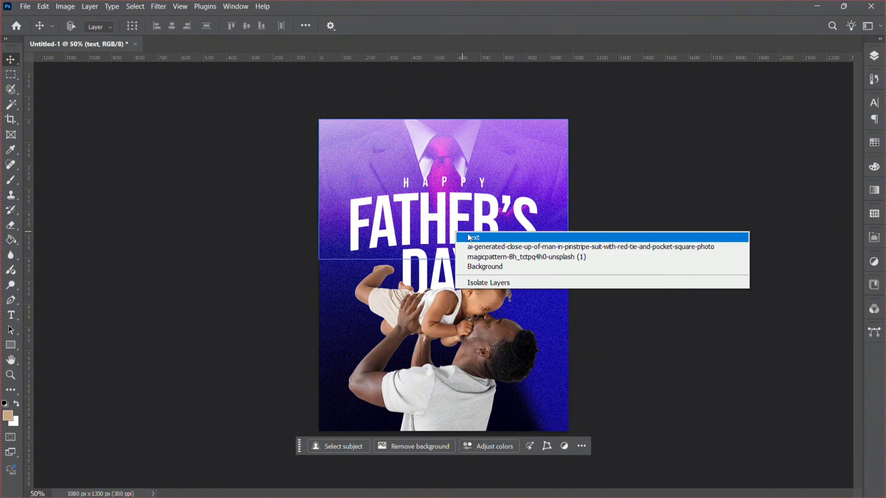
pyautogui.click(471, 236)
pyautogui.hotkey('ctrl', 't')
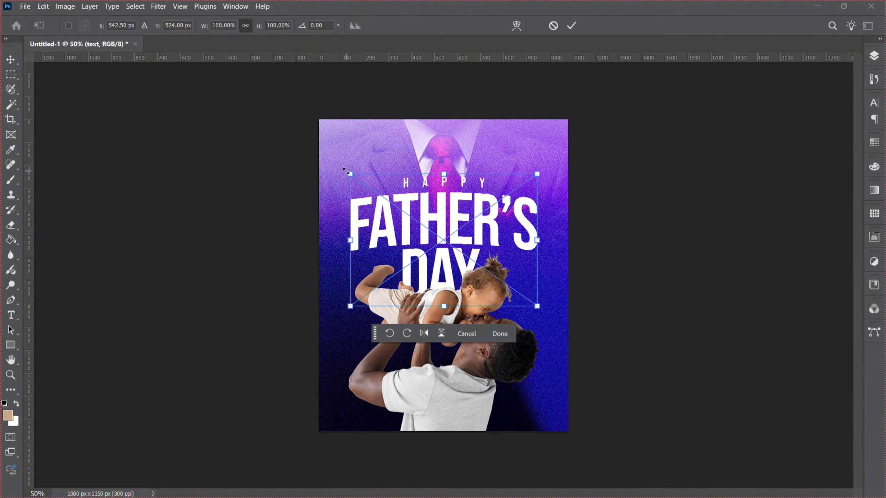
pyautogui.moveTo(345, 170); pyautogui.dragTo(352, 183)
pyautogui.press('Return')
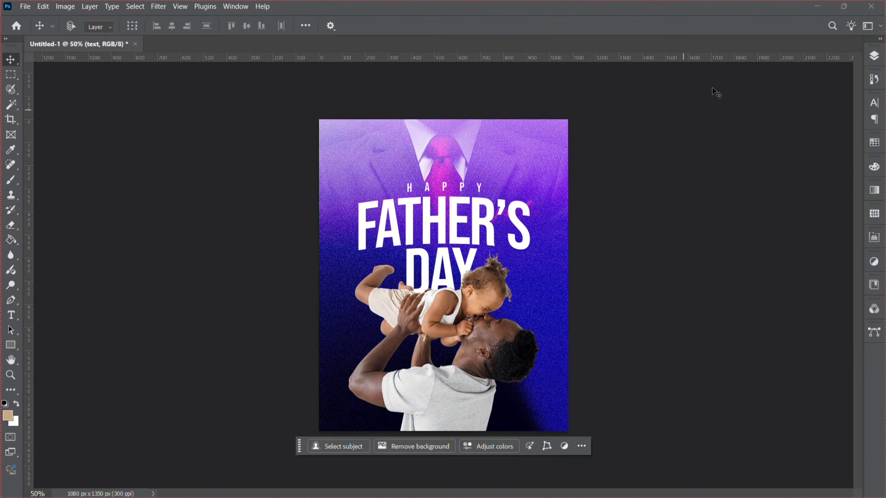
# Duplicate the text layer and set the copy's blend mode to Screen.
pyautogui.click(874, 55)
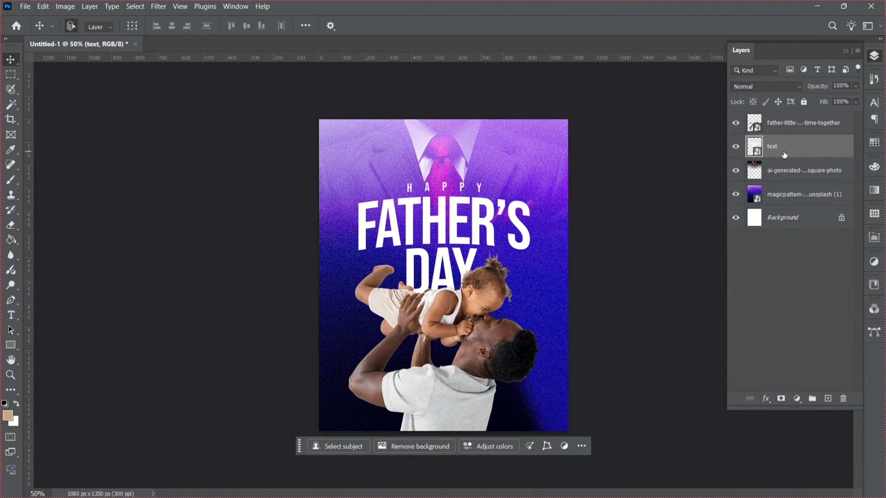
pyautogui.hotkey('ctrl', 'j')
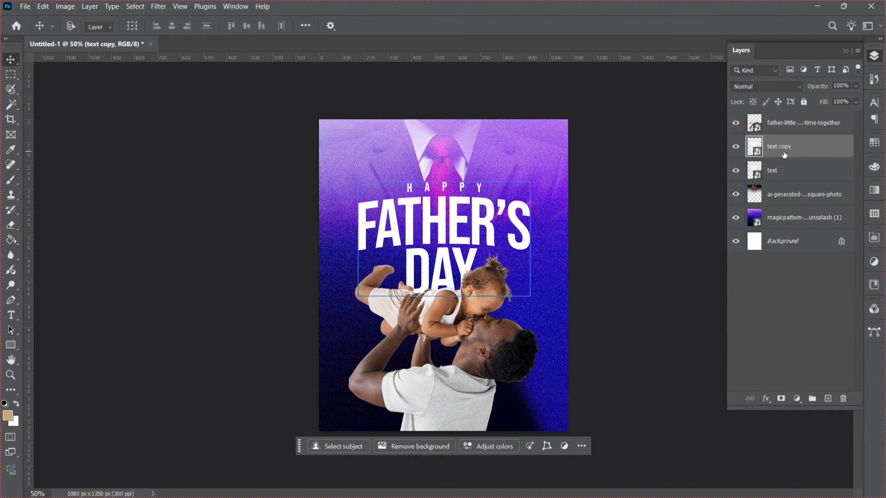
pyautogui.click(762, 87)
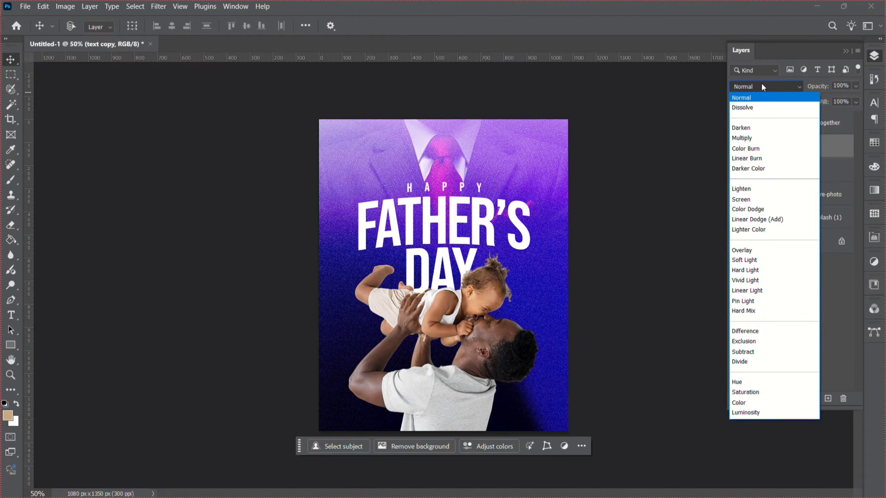
pyautogui.click(759, 199)
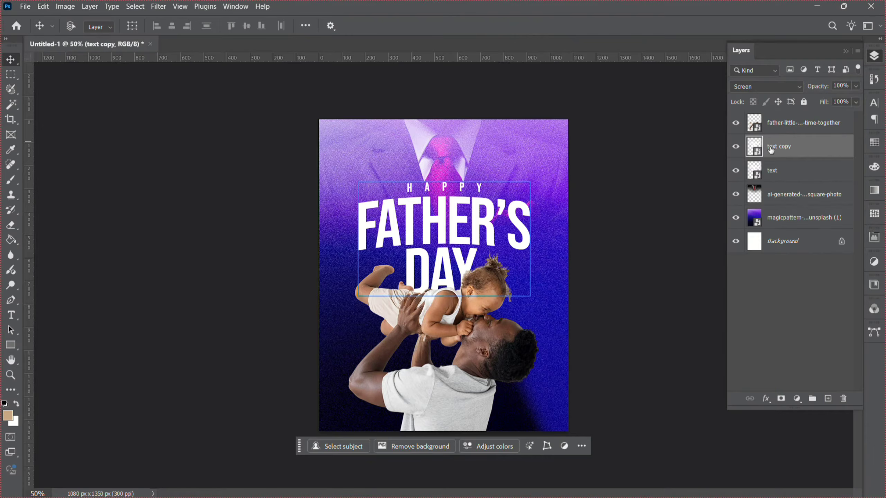
# Apply a Spin Radial Blur to the text copy with an amount of about 49.
pyautogui.click(159, 6)
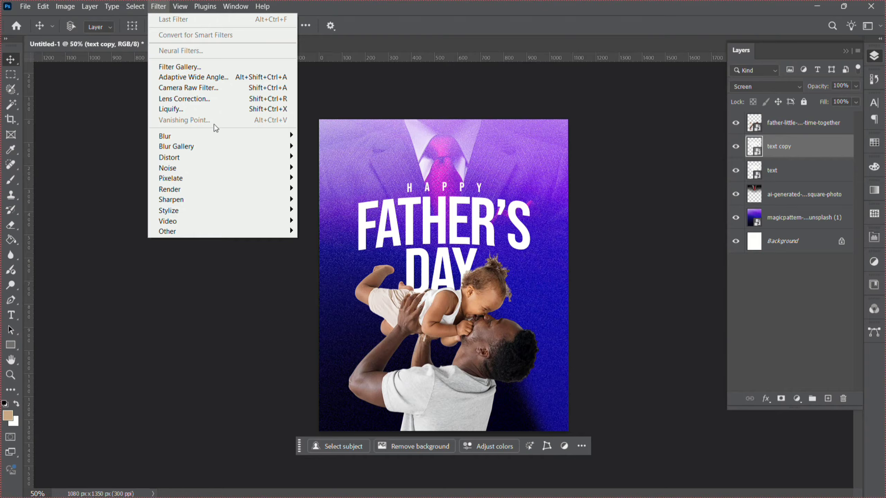
pyautogui.moveTo(220, 139)
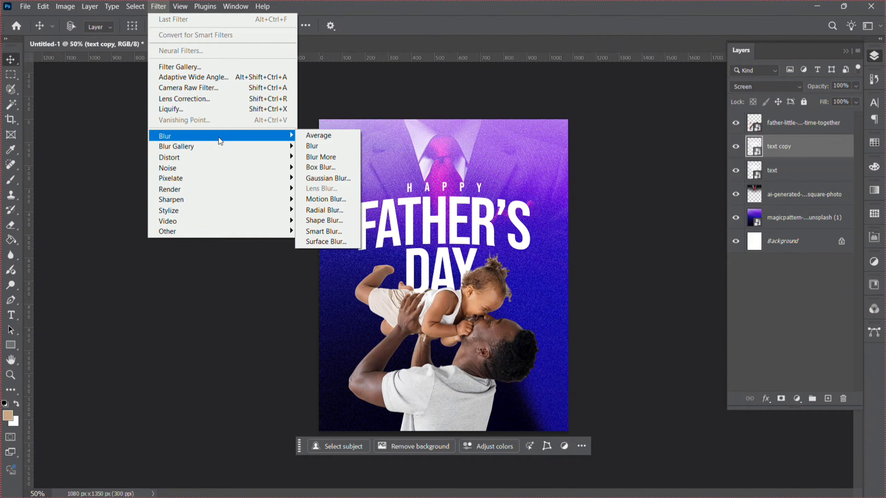
pyautogui.click(336, 211)
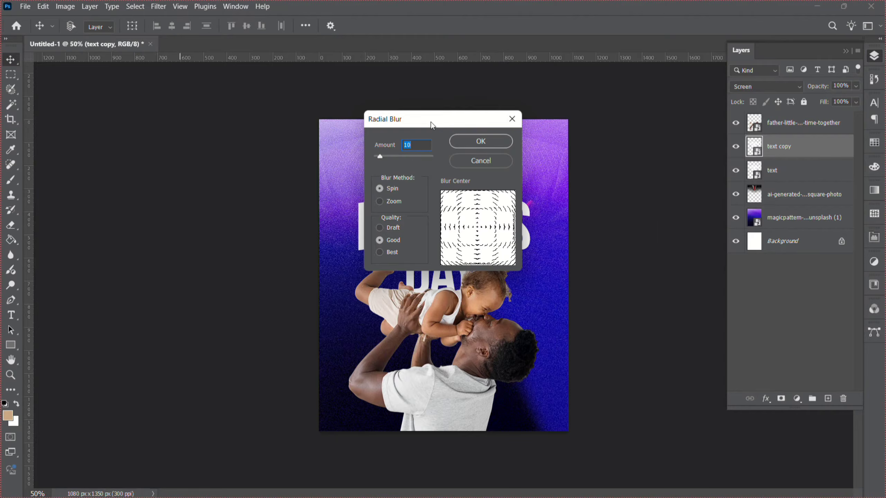
pyautogui.moveTo(431, 125); pyautogui.dragTo(670, 234)
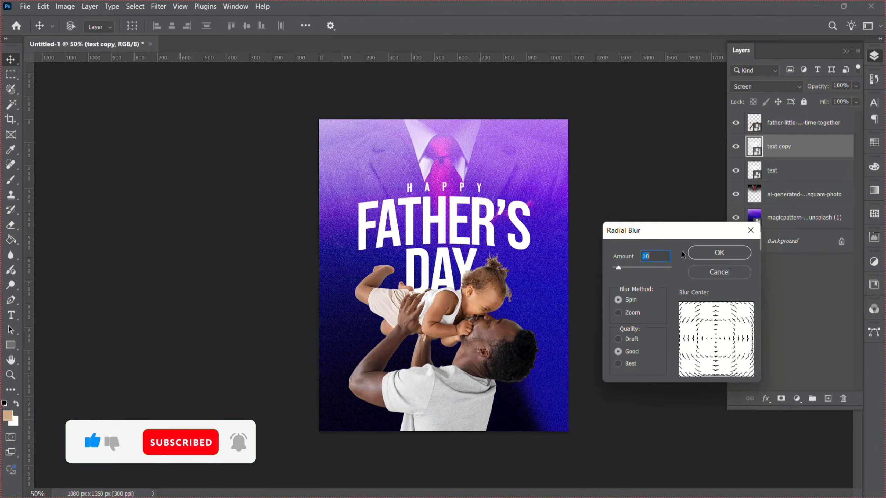
pyautogui.moveTo(618, 267); pyautogui.dragTo(635, 269)
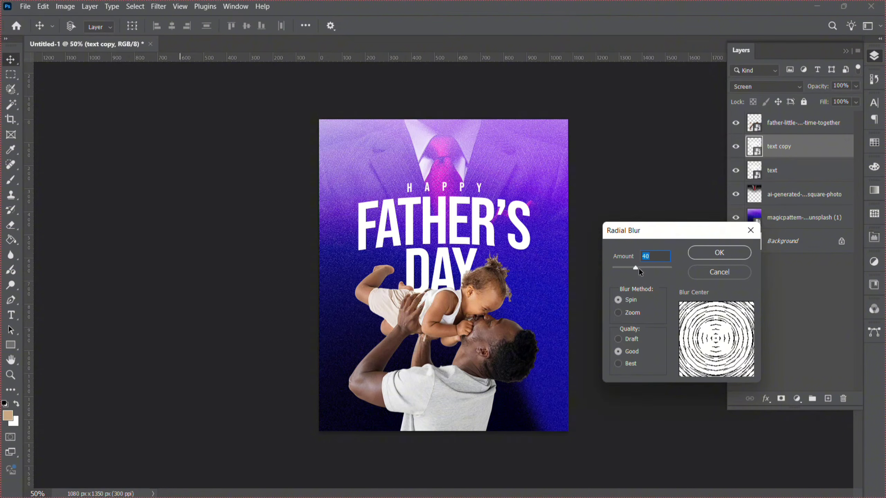
pyautogui.moveTo(639, 271); pyautogui.dragTo(640, 267)
pyautogui.click(710, 254)
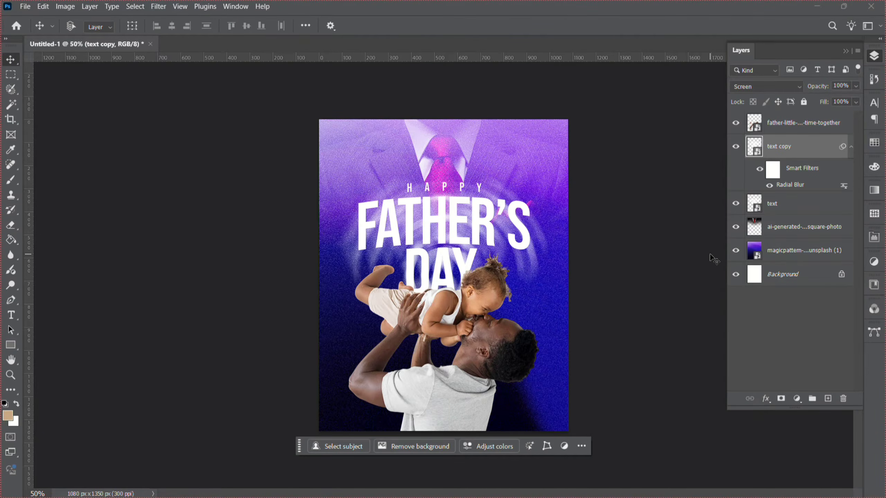
# Reopen the Radial Blur filter on the text copy and raise its amount to 88.
pyautogui.doubleClick(791, 185)
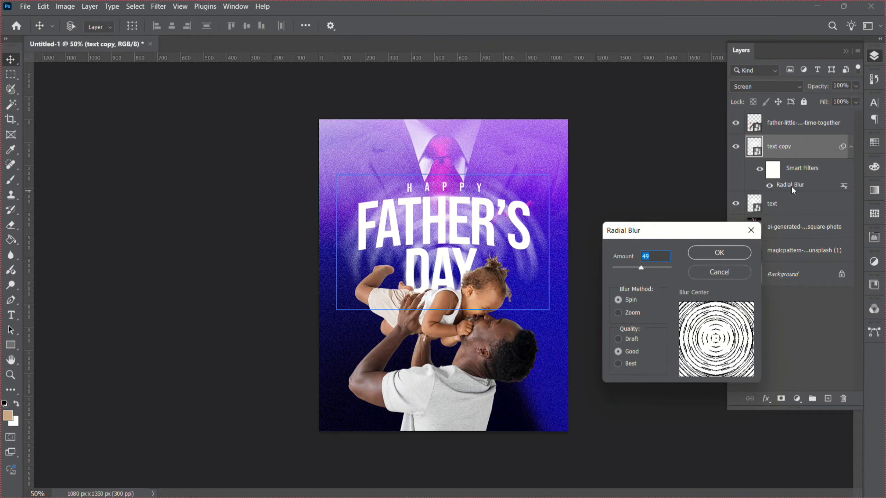
pyautogui.click(663, 268)
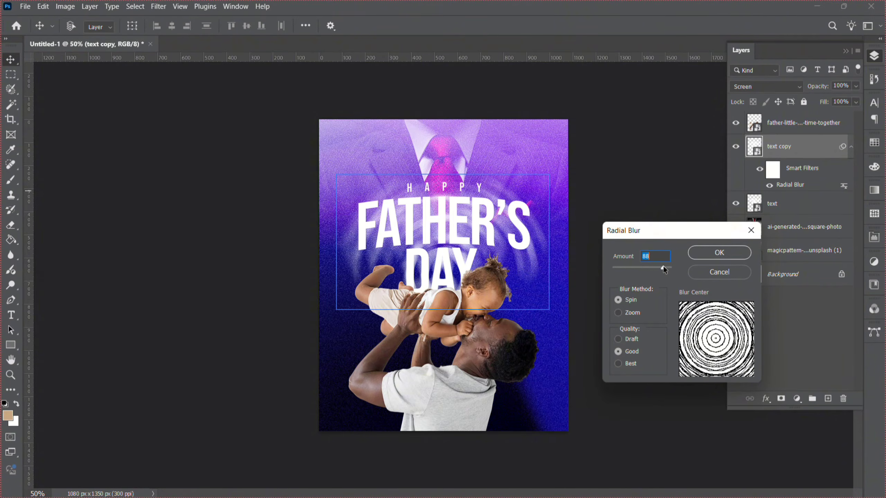
pyautogui.press('Return')
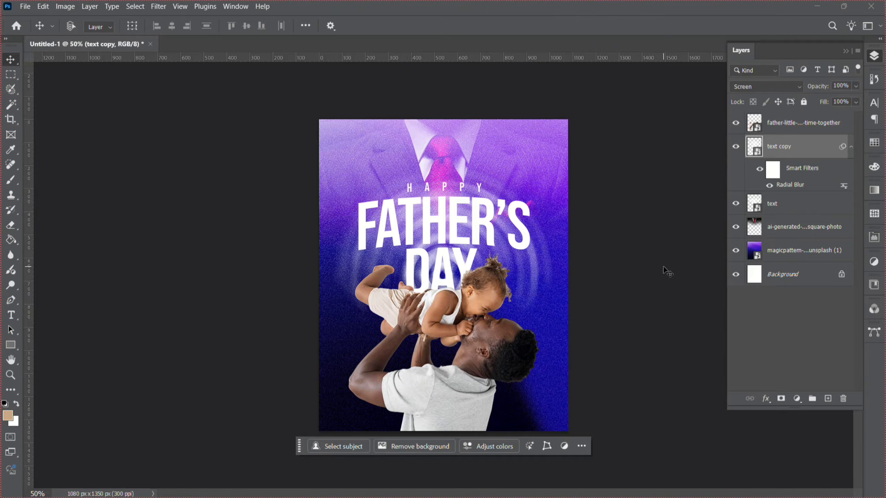
# Reopen the Radial Blur filter, switch its quality to Best and set the amount to 100.
pyautogui.doubleClick(790, 185)
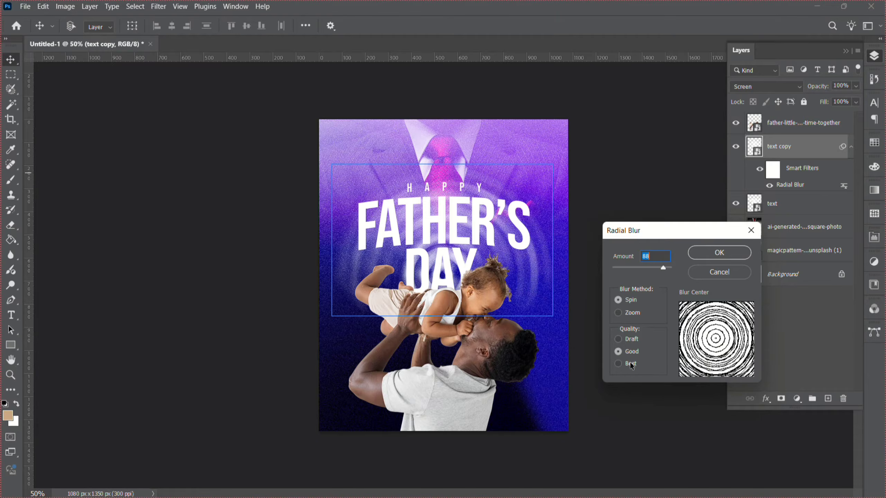
pyautogui.click(618, 364)
pyautogui.click(666, 267)
pyautogui.moveTo(665, 267); pyautogui.dragTo(669, 269)
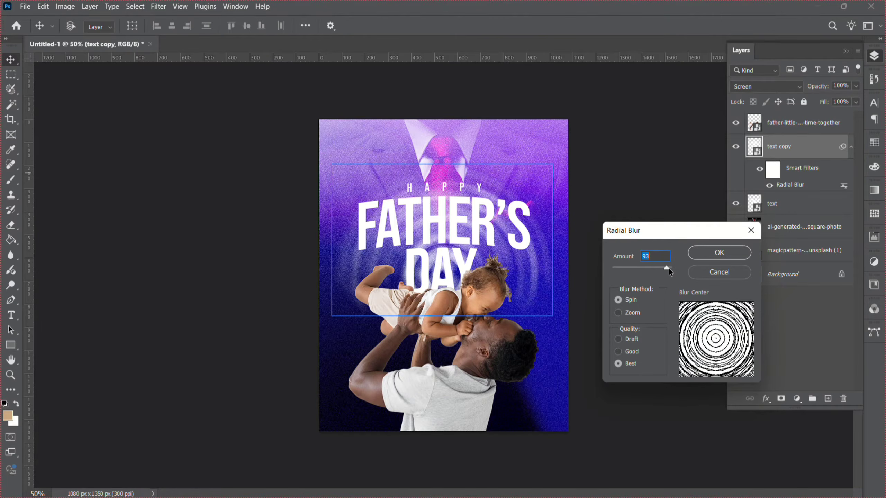
pyautogui.write('1000')
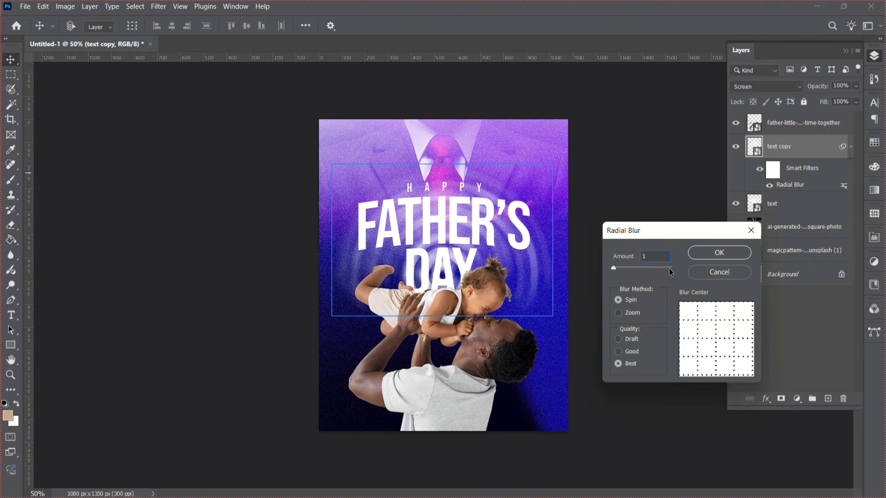
pyautogui.press('Return')
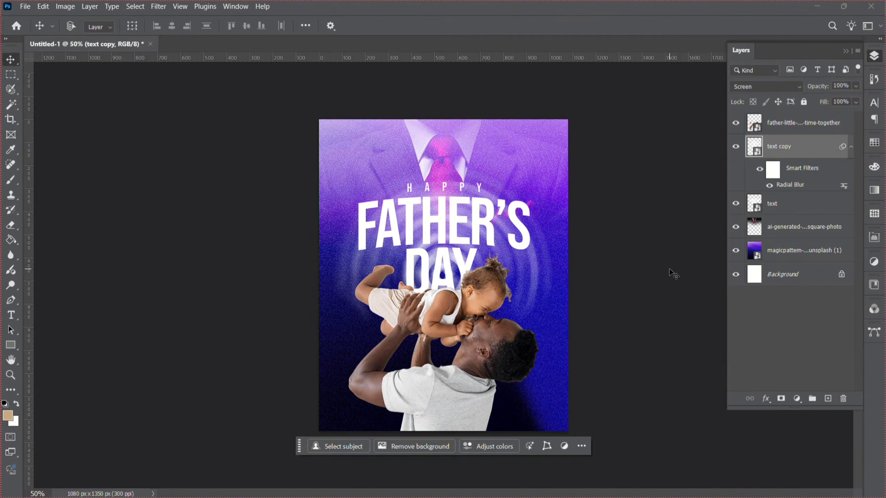
# Reselect the blurred text copy and lower its fill to about 68%.
pyautogui.click(487, 290)
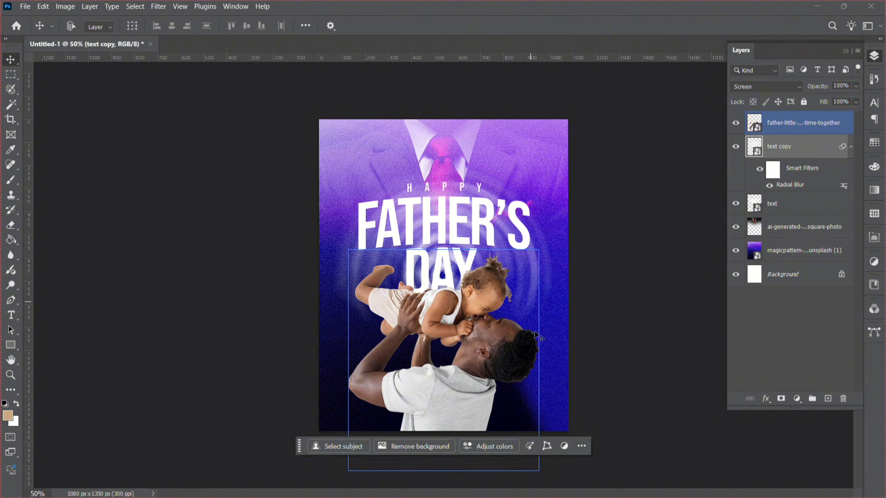
pyautogui.click(333, 300)
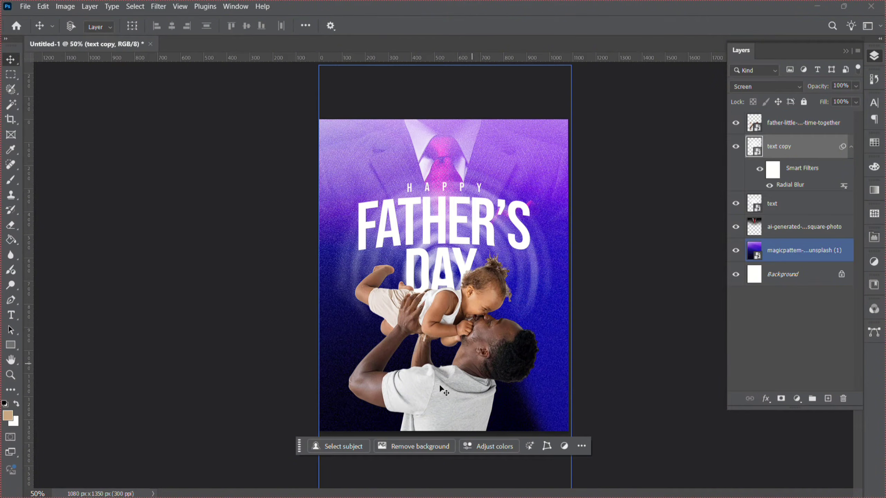
pyautogui.click(454, 347)
pyautogui.click(435, 248)
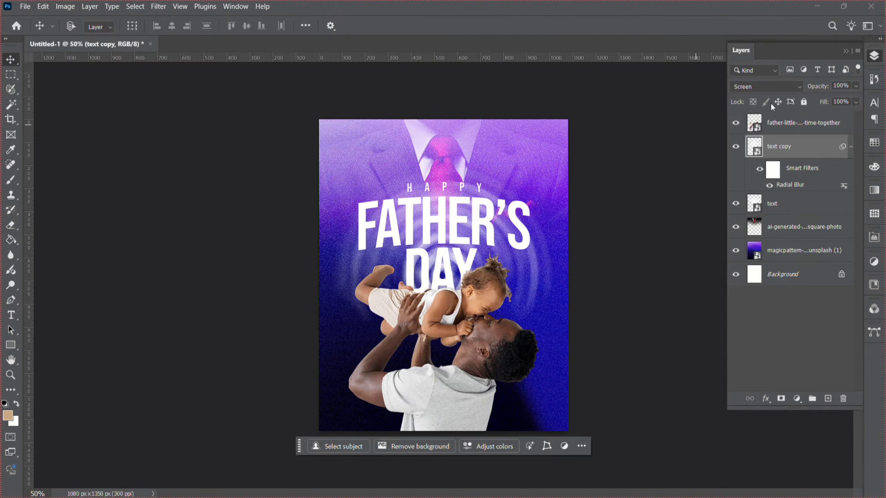
pyautogui.click(855, 101)
pyautogui.moveTo(849, 115); pyautogui.dragTo(850, 116)
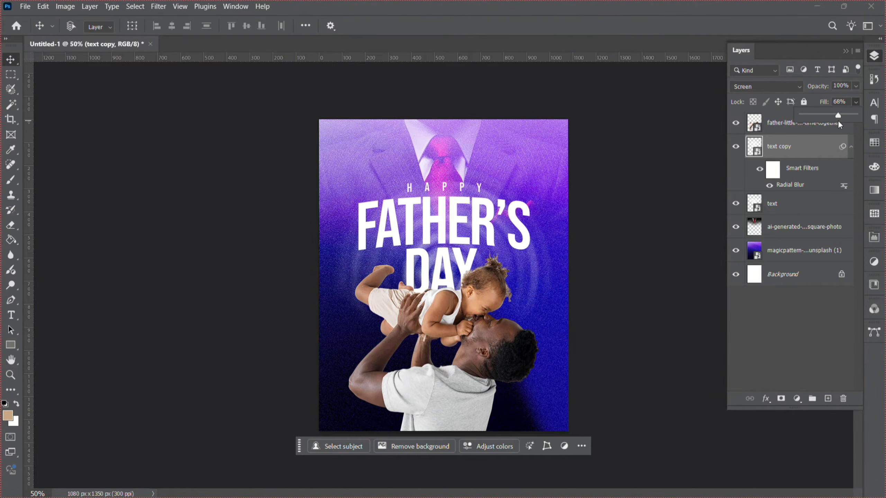
pyautogui.moveTo(839, 120); pyautogui.dragTo(840, 119)
# Add the two-line text FATHERS ARE FEATHERS near the upper left of the poster.
pyautogui.click(11, 375)
pyautogui.click(530, 218)
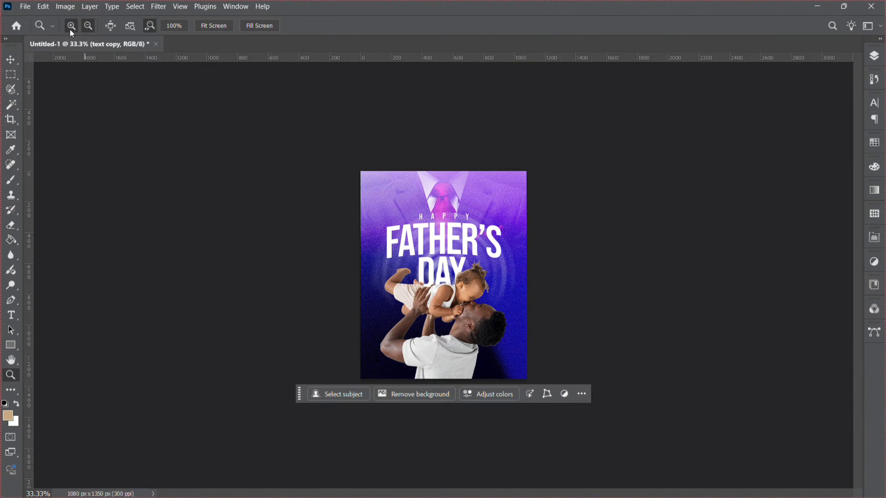
pyautogui.click(553, 268)
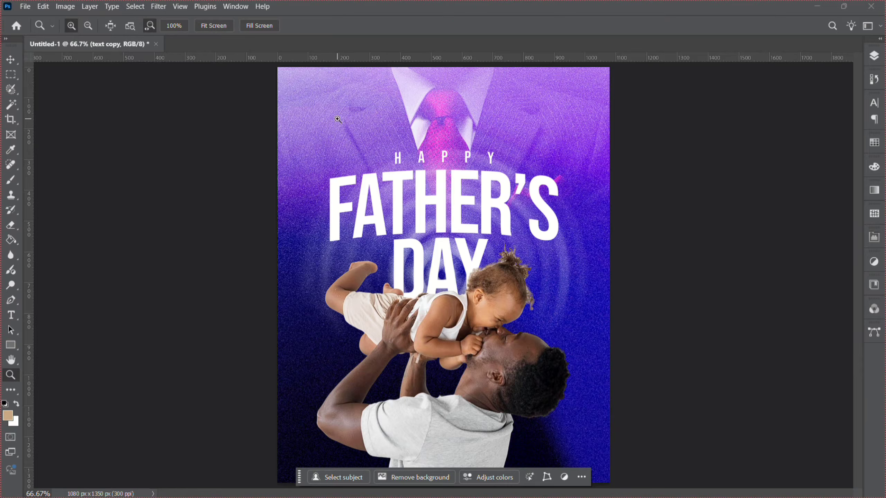
pyautogui.click(11, 315)
pyautogui.click(321, 132)
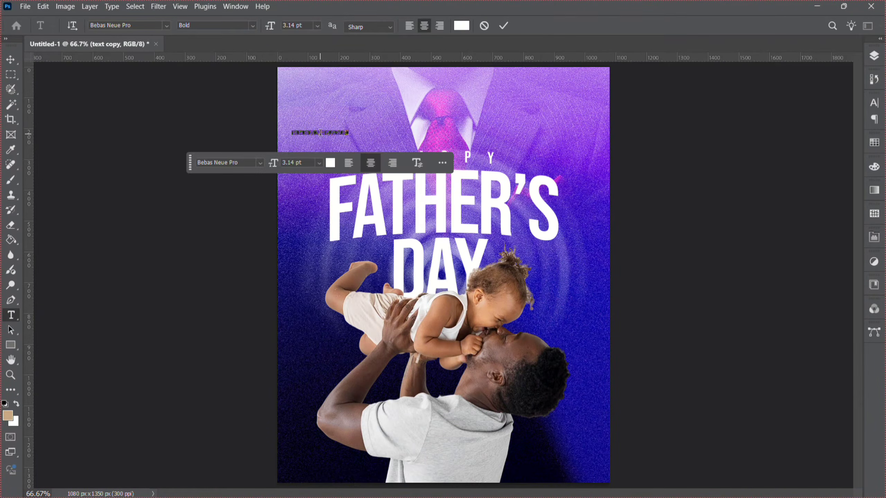
pyautogui.write("FATHER'SARE FEATHERS")
# Select all of the new text, left-align it and set its tracking to 0.
pyautogui.hotkey('ctrl', 'a')
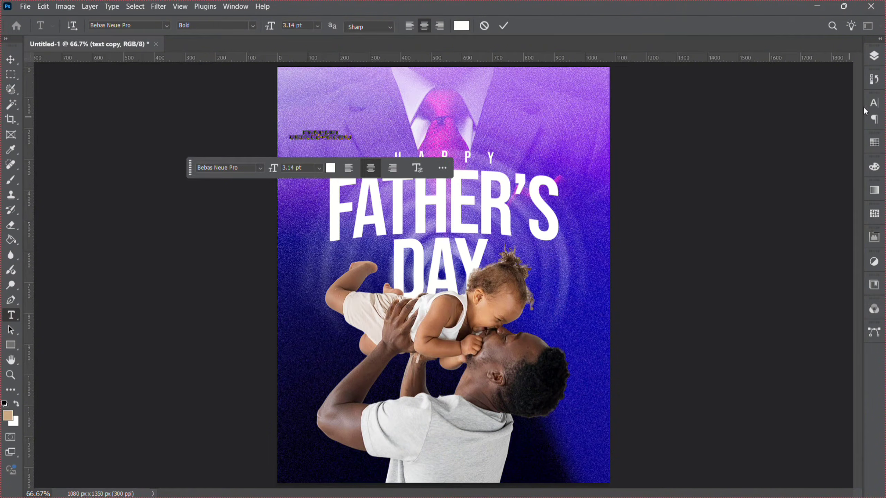
pyautogui.click(881, 104)
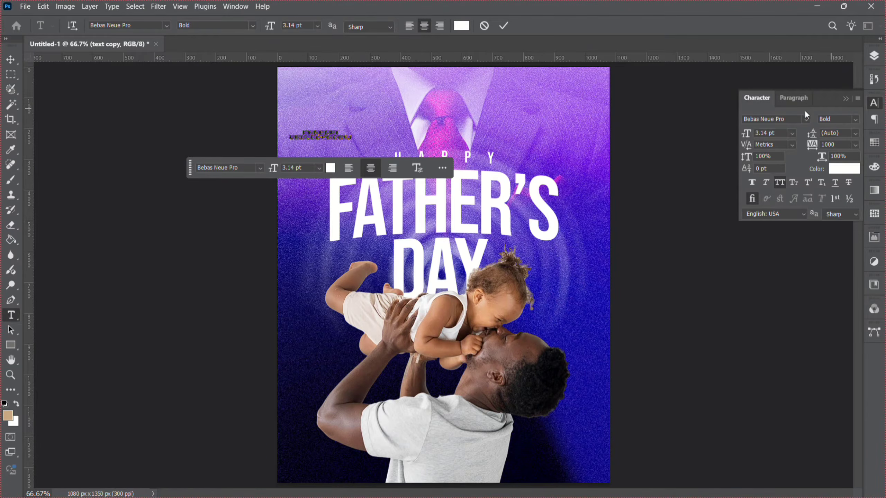
pyautogui.click(787, 97)
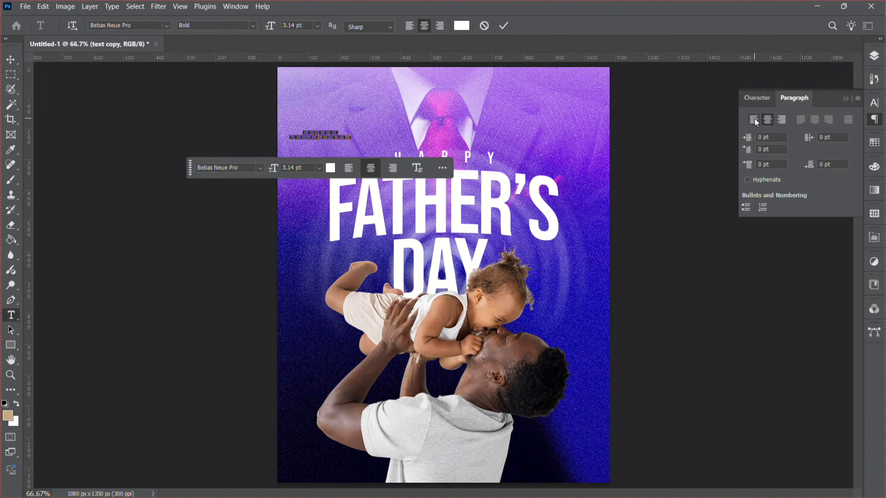
pyautogui.click(753, 120)
pyautogui.click(878, 105)
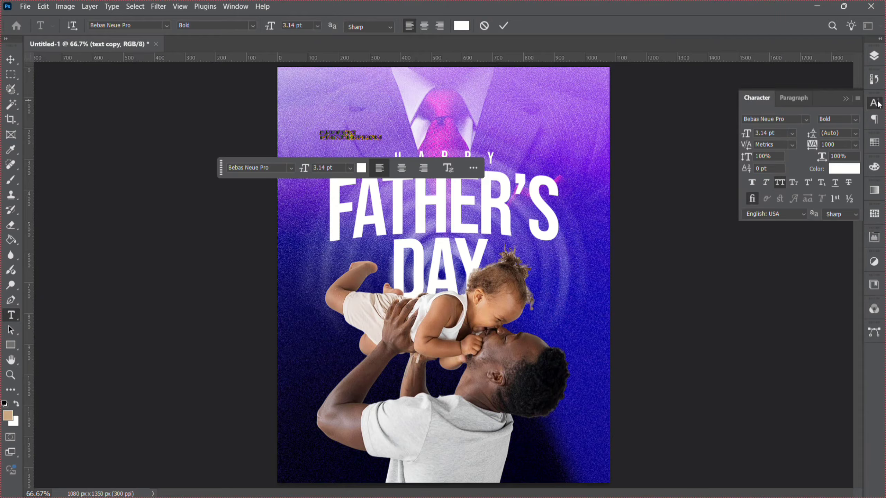
pyautogui.click(855, 147)
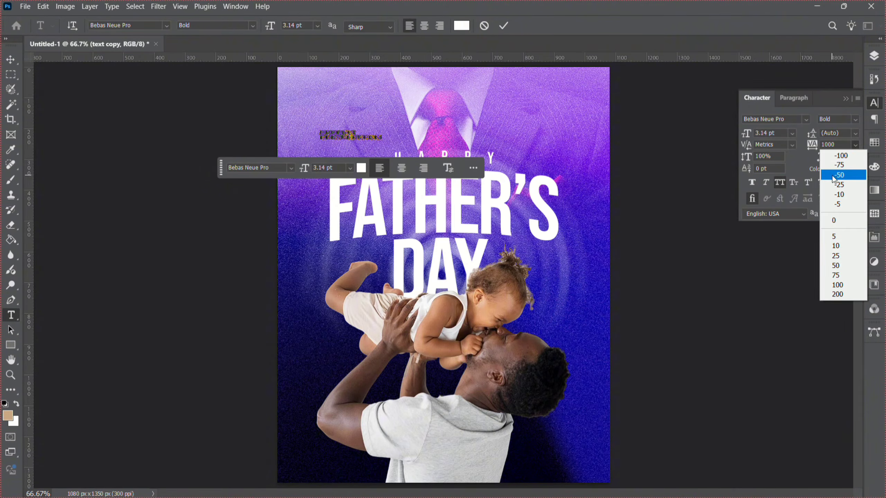
pyautogui.click(835, 220)
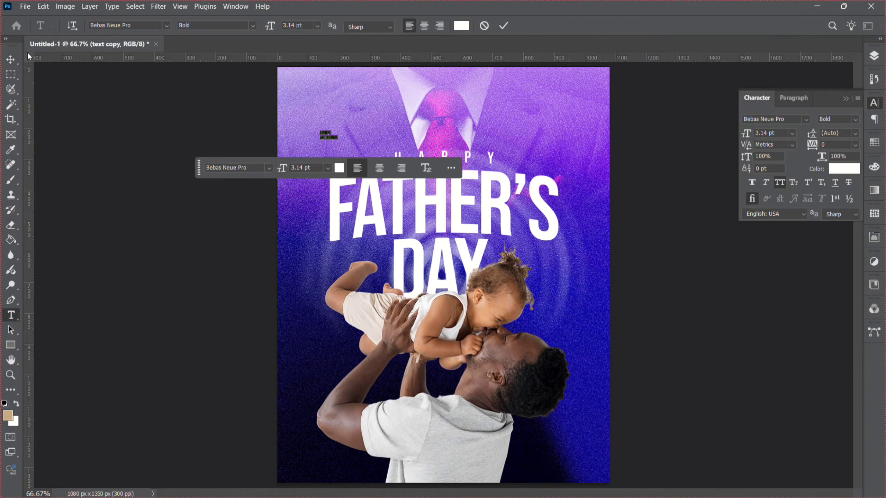
# Scale the FATHERS ARE FEATHERS tagline up to about 574%.
pyautogui.click(19, 55)
pyautogui.hotkey('ctrl', 't')
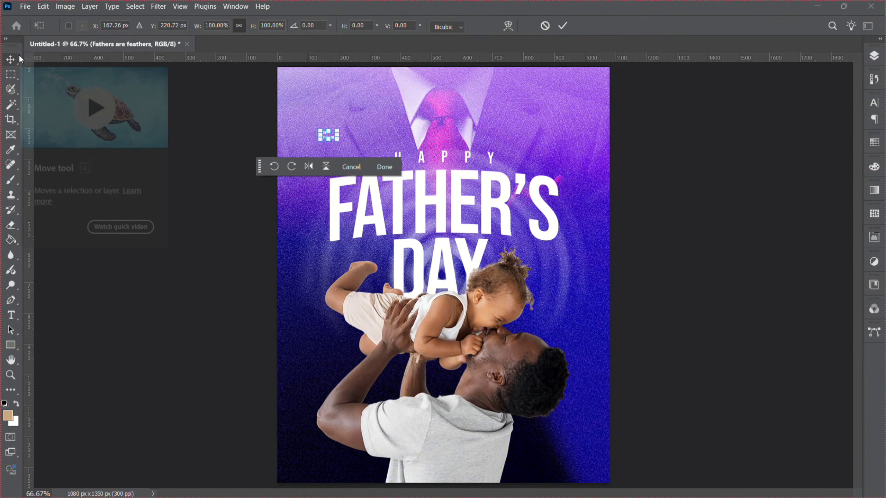
pyautogui.moveTo(339, 141); pyautogui.dragTo(417, 200)
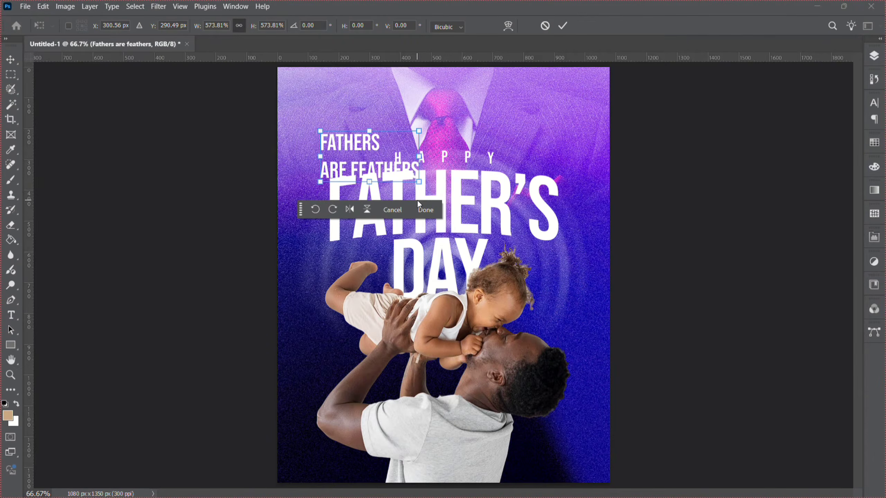
pyautogui.click(420, 209)
# Turn off all caps on the tagline and change its font to Bacalisties.
pyautogui.doubleClick(345, 134)
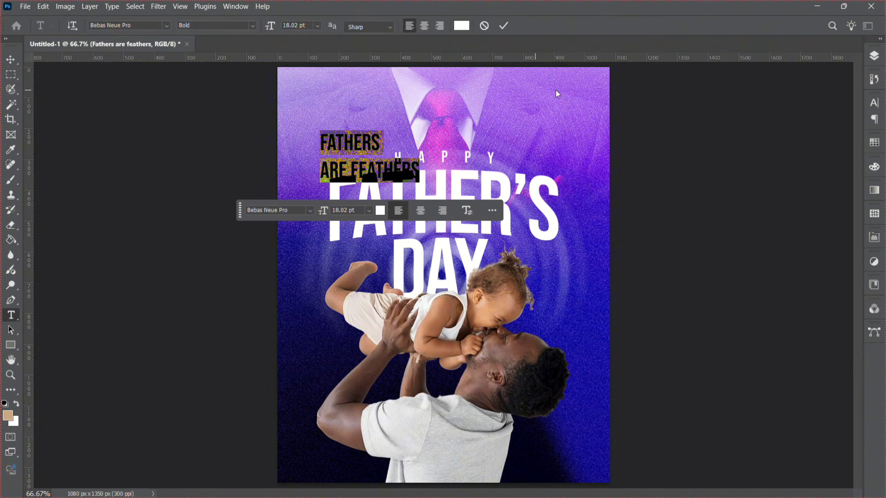
pyautogui.click(874, 107)
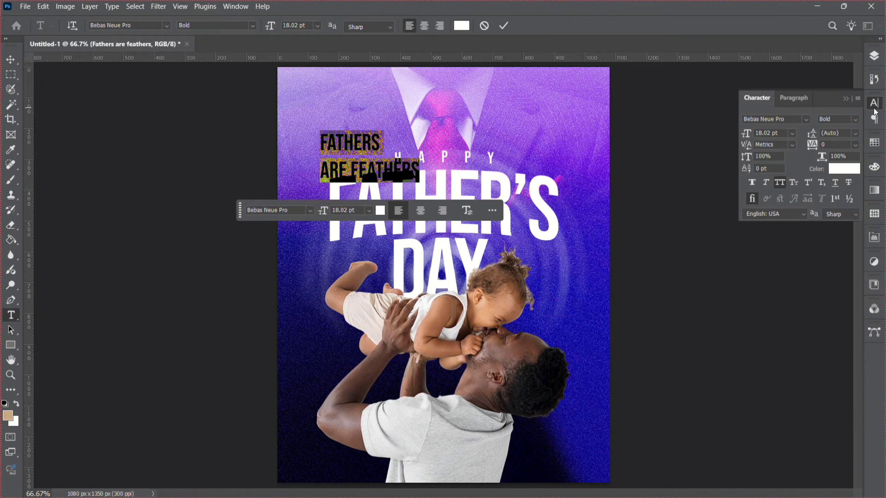
pyautogui.click(779, 187)
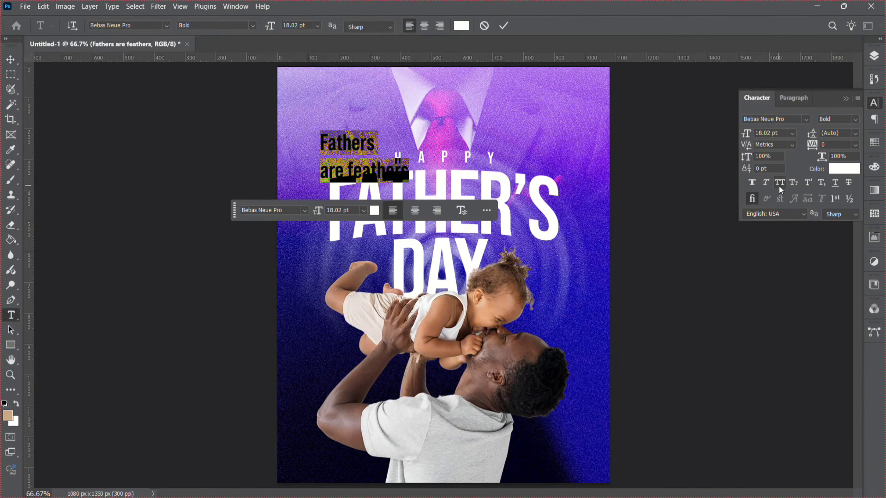
pyautogui.click(167, 26)
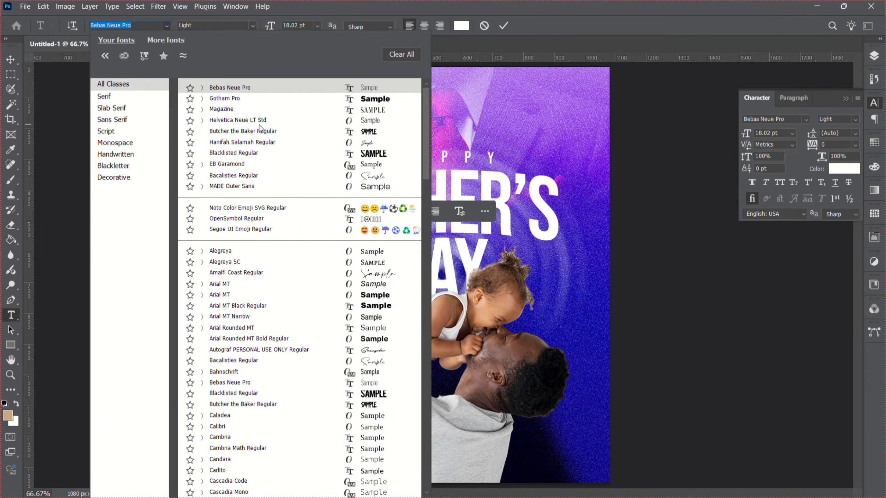
pyautogui.click(282, 179)
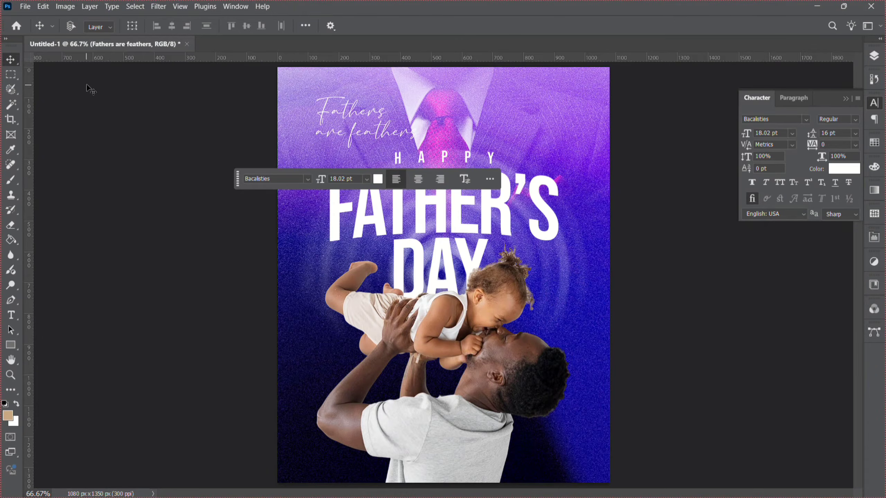
# Nudge the tagline slightly left and change its font to Amalfi Coast.
pyautogui.click(337, 132)
pyautogui.moveTo(337, 133); pyautogui.dragTo(318, 132)
pyautogui.doubleClick(316, 138)
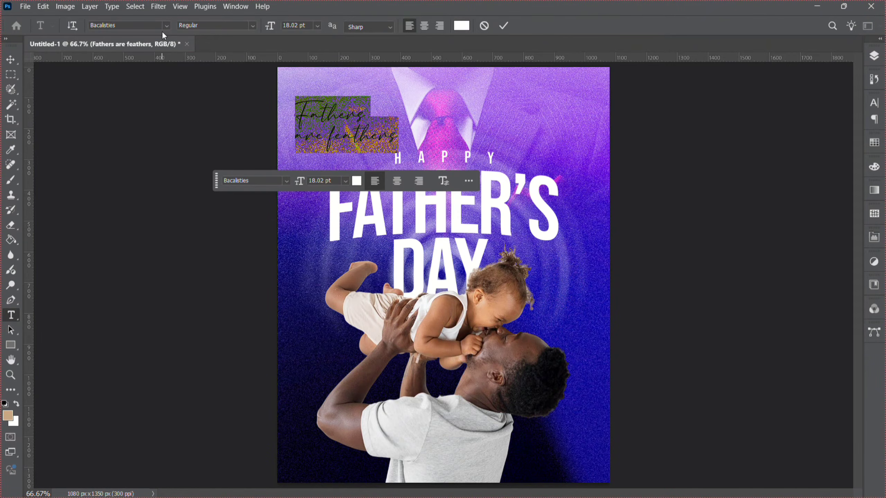
pyautogui.click(164, 26)
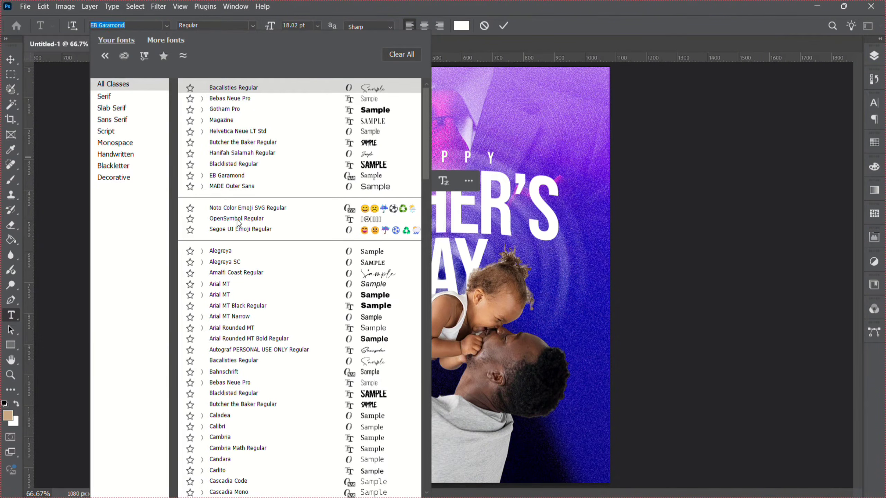
pyautogui.click(264, 272)
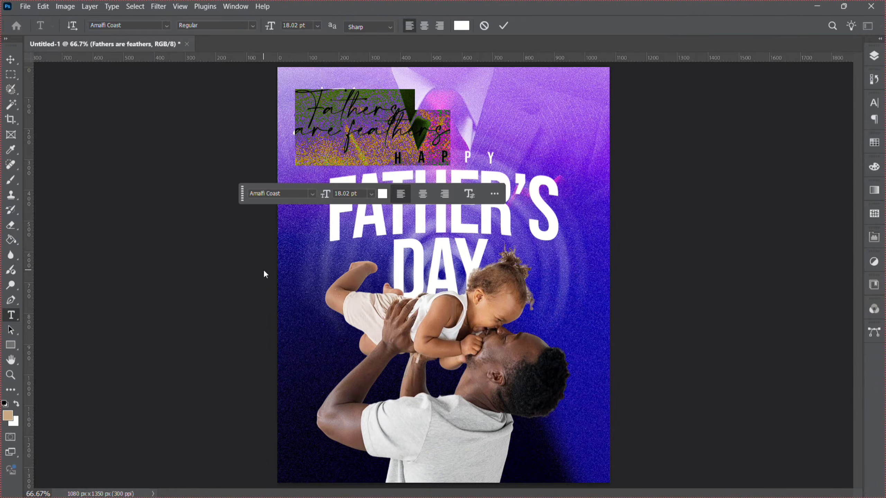
pyautogui.click(12, 64)
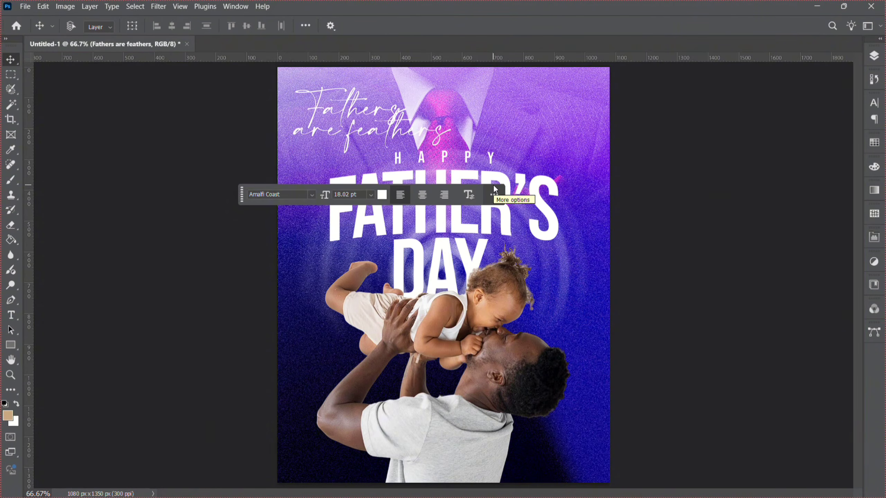
# Set the tagline's leading to 24 pt.
pyautogui.click(877, 105)
pyautogui.click(855, 133)
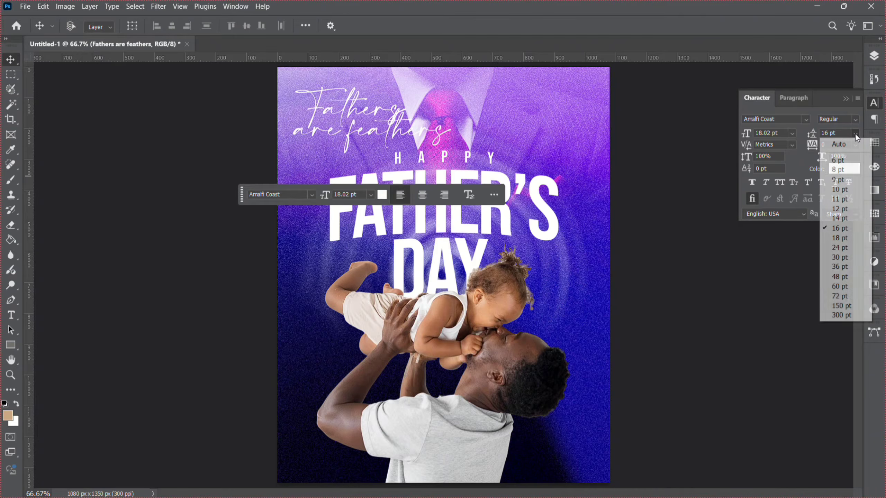
pyautogui.click(857, 248)
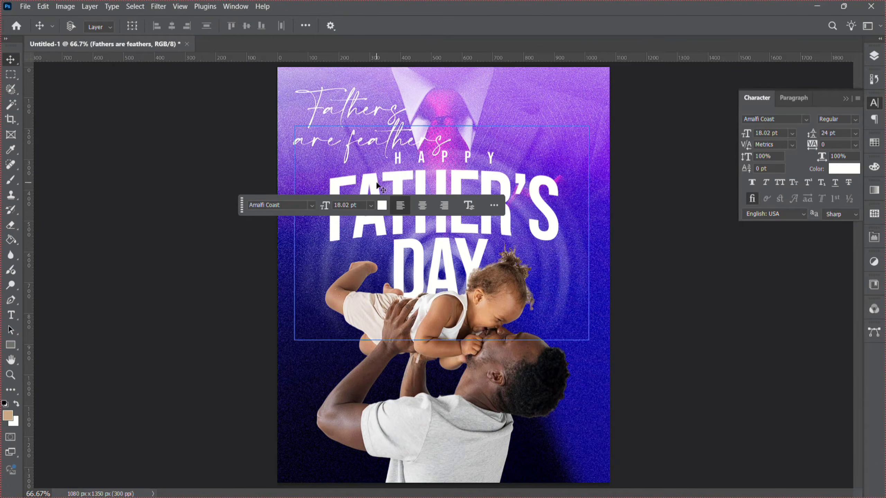
# Scale the tagline down to about 12.6 pt.
pyautogui.click(339, 133)
pyautogui.hotkey('ctrl', 't')
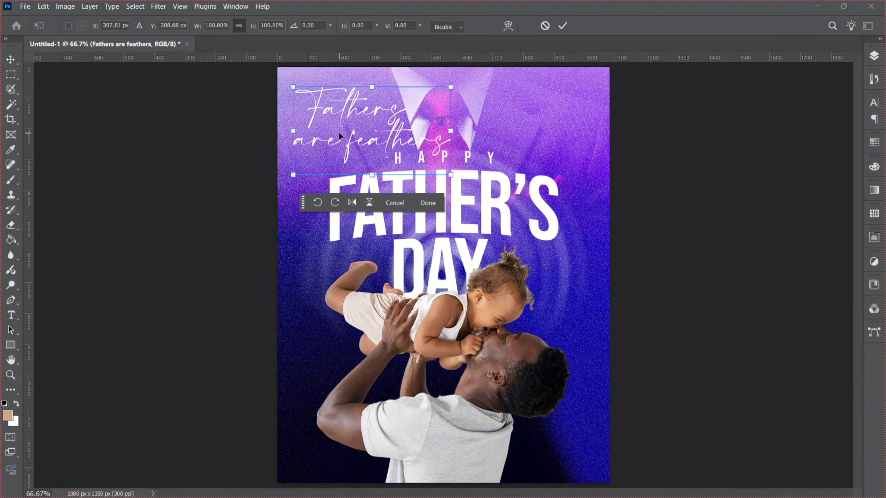
pyautogui.moveTo(456, 135); pyautogui.dragTo(408, 133)
pyautogui.press('Return')
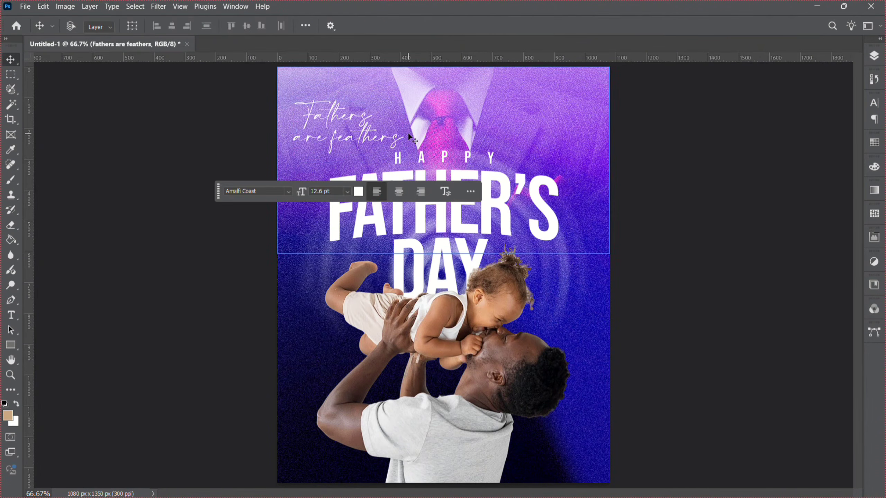
# Duplicate the tagline and move the copy beside the baby's head on the poster's right side.
pyautogui.hotkey('ctrl', 'j')
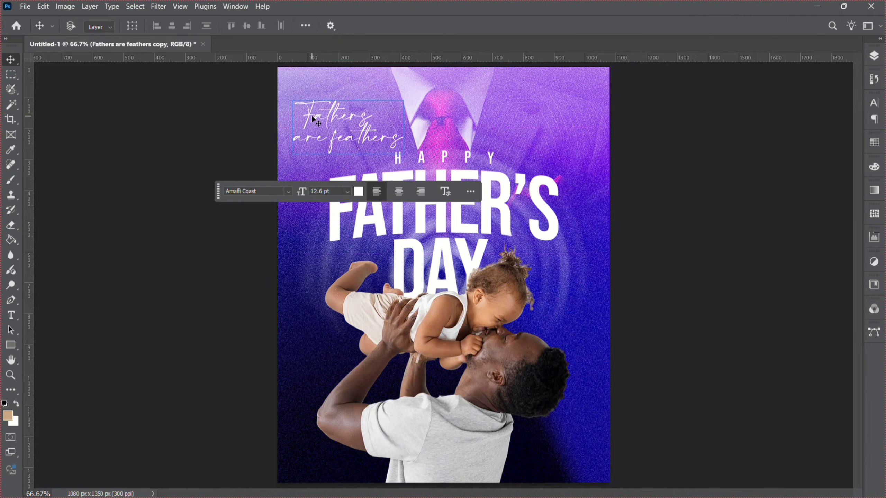
pyautogui.moveTo(313, 114); pyautogui.dragTo(512, 241)
pyautogui.moveTo(528, 278); pyautogui.dragTo(540, 303)
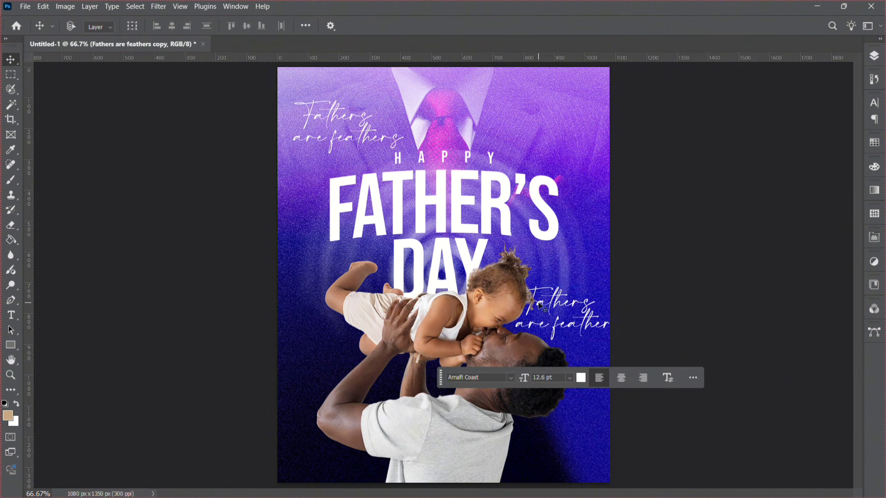
# Edit the copied text to read Fathers are our Heroes on three lines.
pyautogui.doubleClick(559, 330)
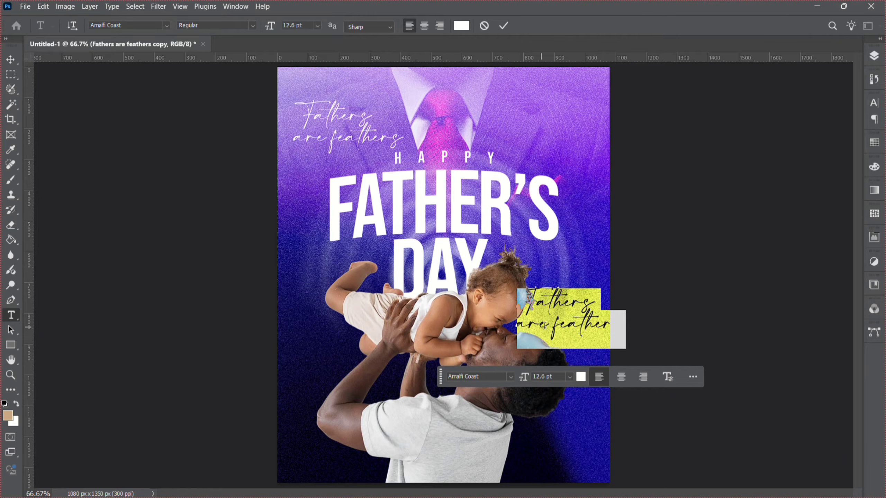
pyautogui.moveTo(553, 325); pyautogui.dragTo(641, 342)
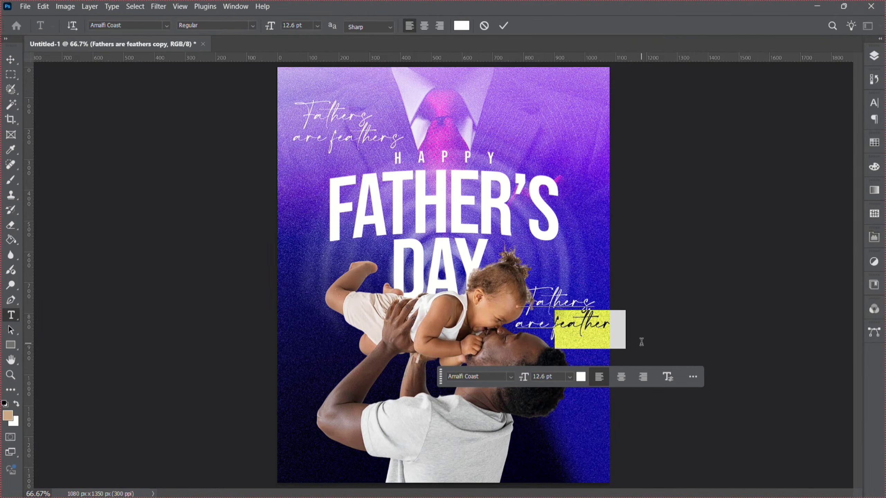
pyautogui.write('ou')
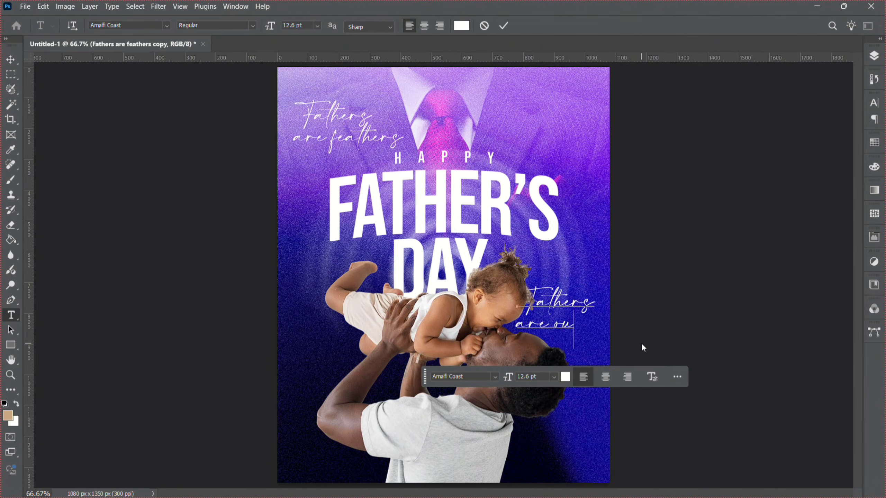
pyautogui.write('r')
pyautogui.click(555, 322)
pyautogui.click(585, 323)
pyautogui.press('Return')
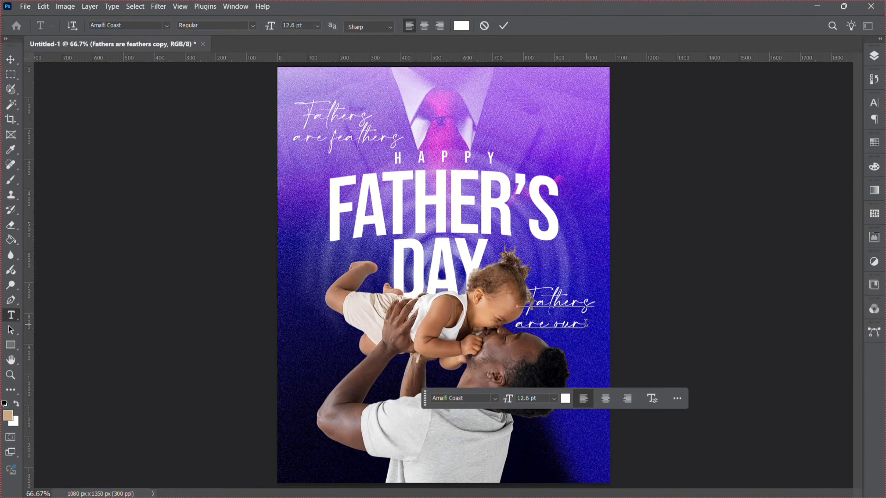
pyautogui.write('Heroes')
pyautogui.click(522, 335)
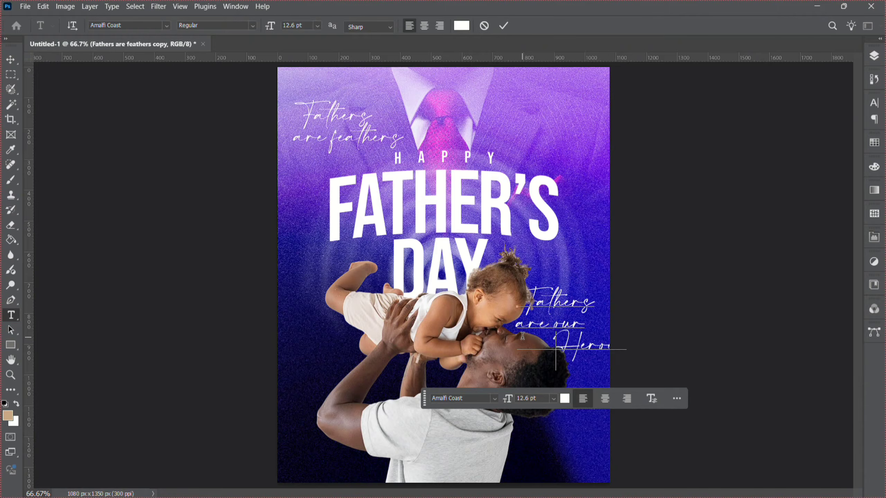
pyautogui.press('BackSpace')
pyautogui.press('BackSpace')
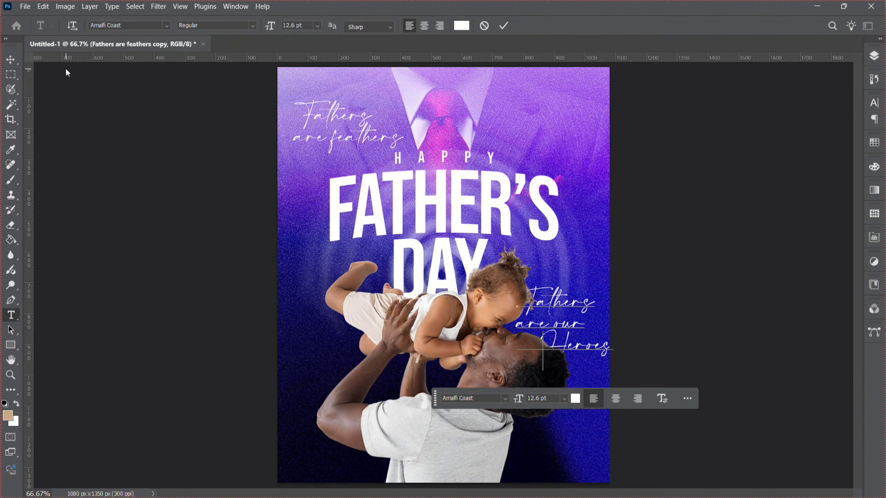
# Scale the Fathers are our Heroes text down to about 9.26 pt and nudge it into place.
pyautogui.click(10, 59)
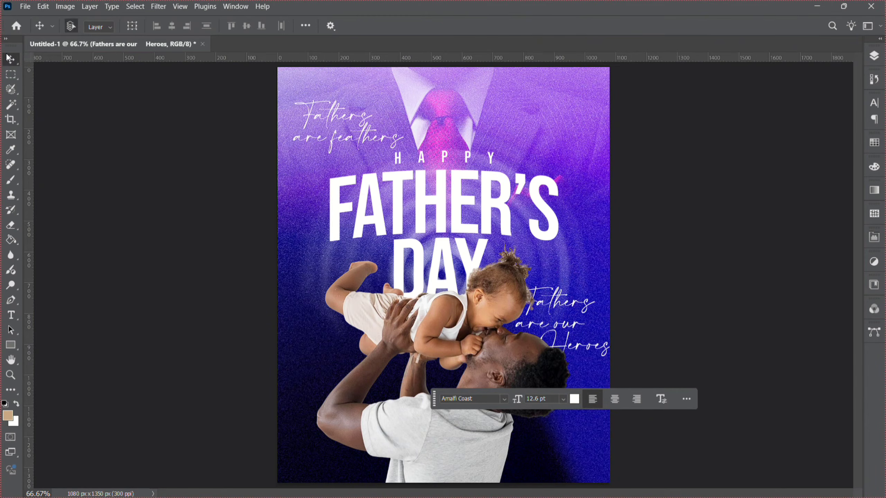
pyautogui.hotkey('ctrl', 't')
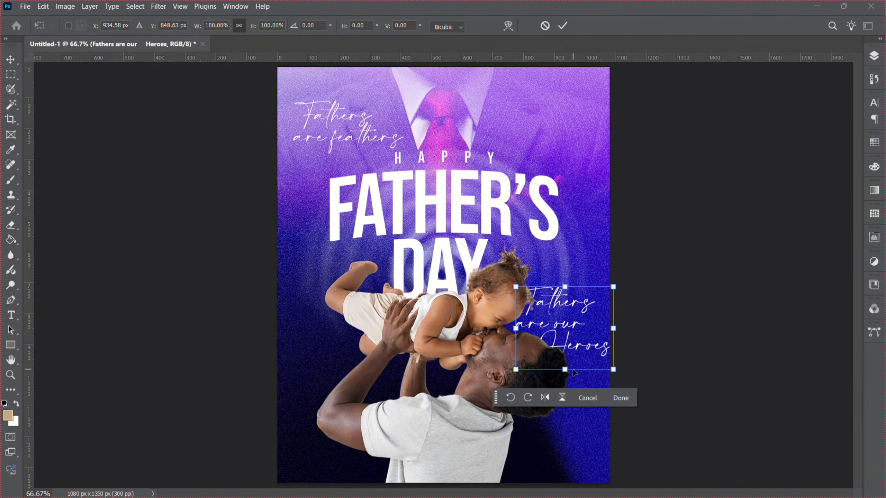
pyautogui.moveTo(565, 369); pyautogui.dragTo(549, 334)
pyautogui.press('Return')
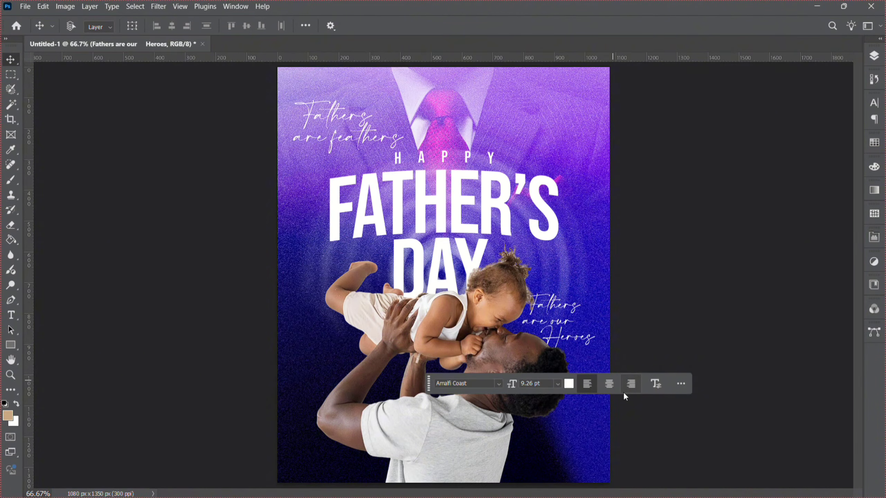
pyautogui.press('Right')
pyautogui.press('Right')
pyautogui.press('Right')
pyautogui.press('Right')
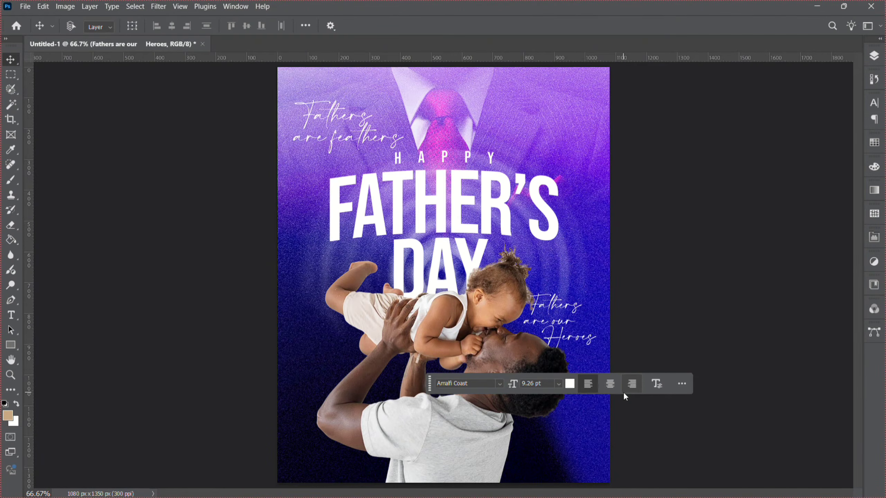
# Duplicate the Fathers are our Heroes text and move the copy to the poster's lower left.
pyautogui.press('ctrl')
pyautogui.hotkey('ctrl', 'j')
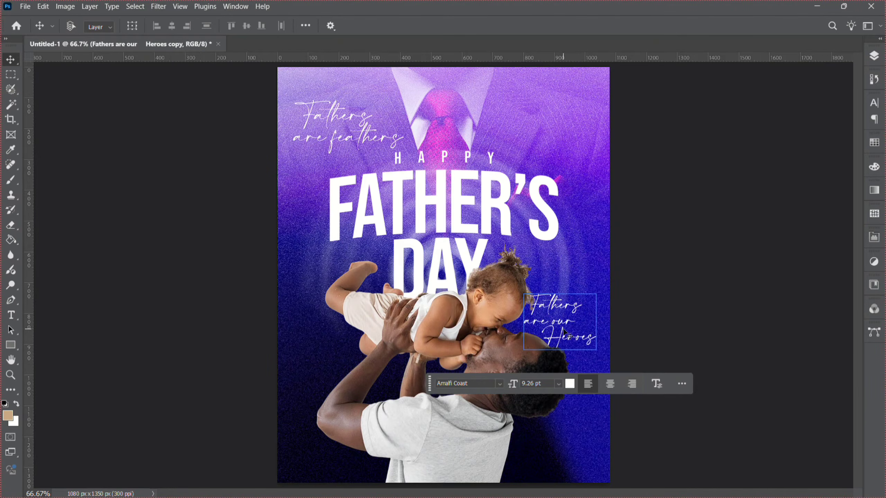
pyautogui.moveTo(563, 333); pyautogui.dragTo(325, 372)
# Replace the copy's text with We love you Dad! on two lines.
pyautogui.doubleClick(324, 372)
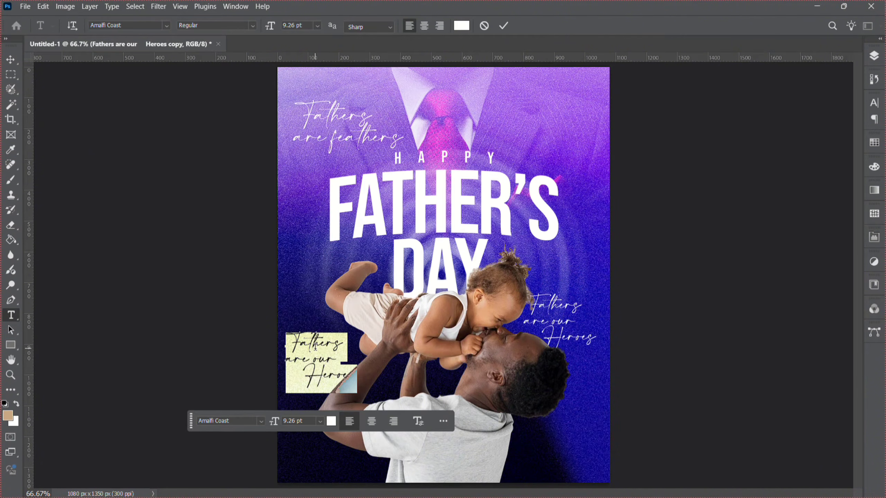
pyautogui.write('We')
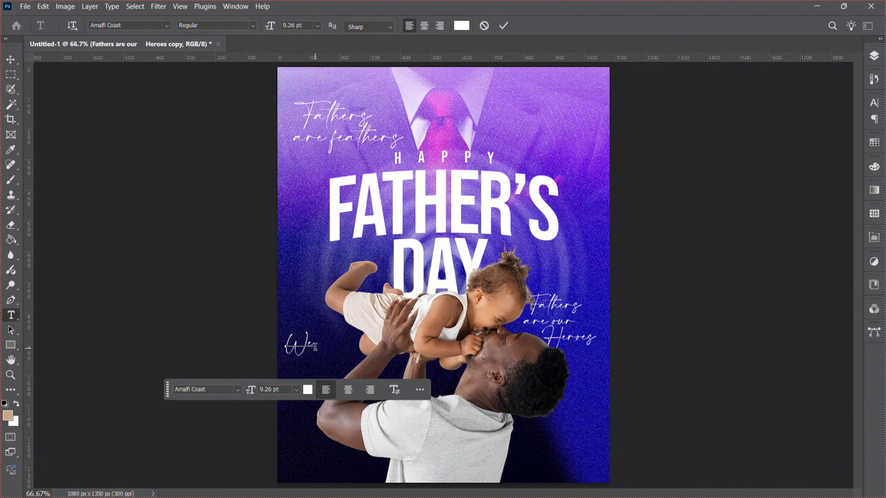
pyautogui.write(' love')
pyautogui.press('Return')
pyautogui.write('you Dad')
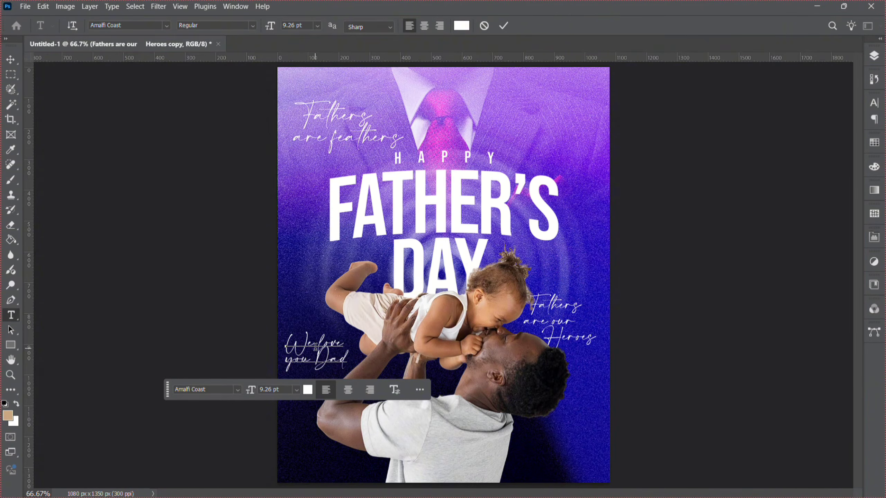
pyautogui.write('!')
pyautogui.click(14, 60)
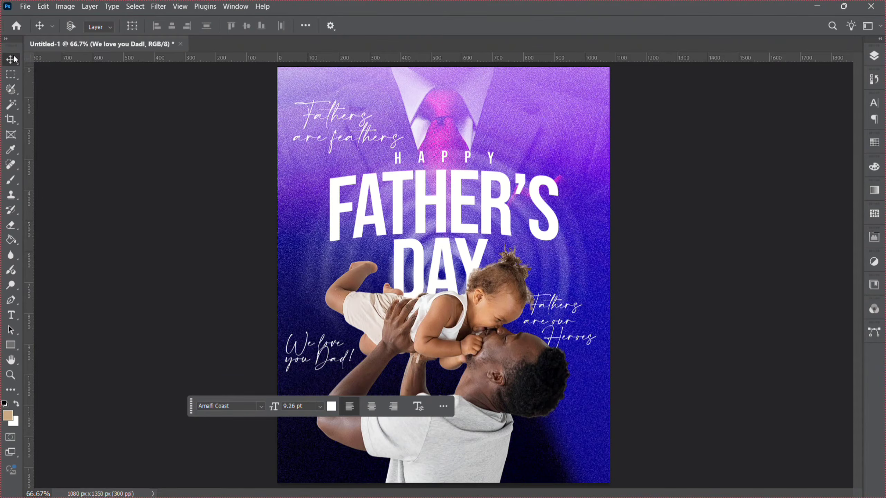
pyautogui.press('Right')
pyautogui.press('Right')
pyautogui.press('Right')
pyautogui.press('Right')
pyautogui.press('Right')
pyautogui.press('Right')
pyautogui.press('Right')
pyautogui.press('Right')
pyautogui.press('Right')
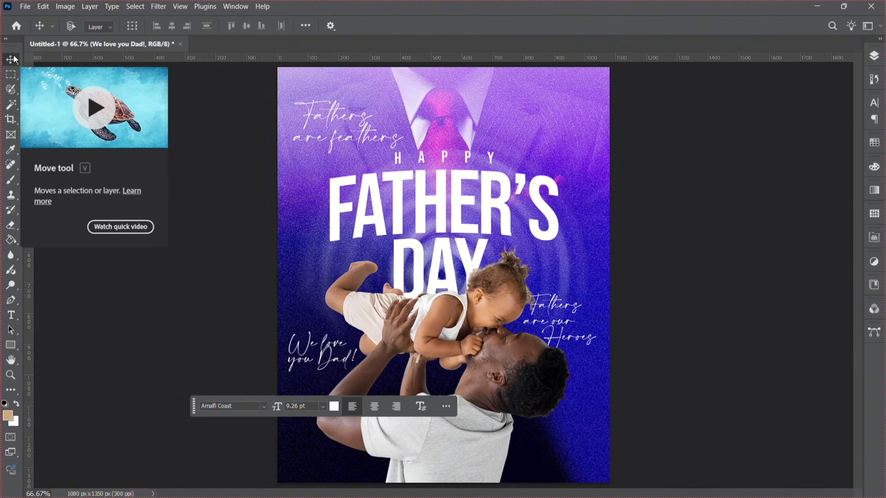
pyautogui.press('Left')
pyautogui.press('Left')
pyautogui.press('Left')
pyautogui.press('Left')
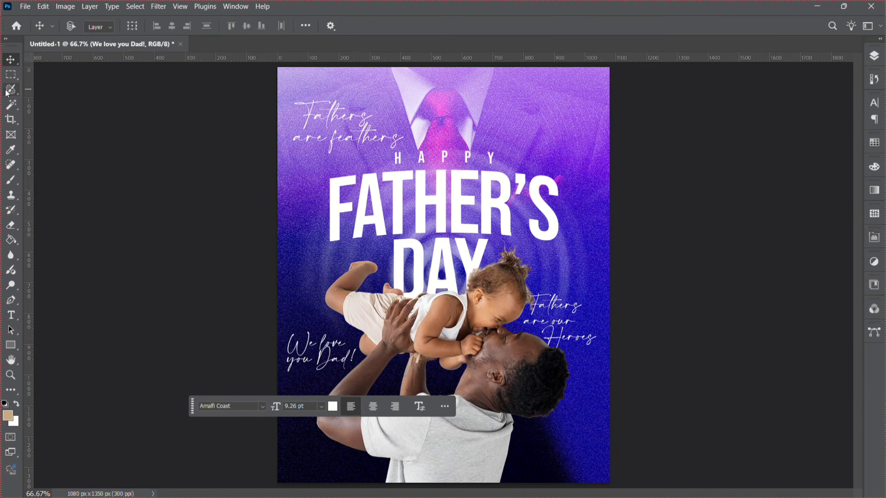
pyautogui.click(11, 375)
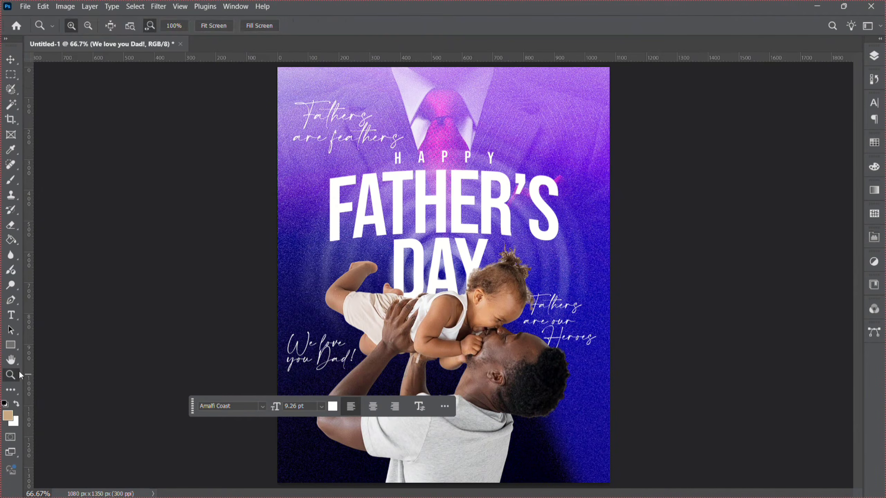
# Nudge the We love you Dad! text slightly downward on the poster.
pyautogui.keyDown('alt'); pyautogui.click(271, 315); pyautogui.keyUp('alt')
pyautogui.keyDown('alt'); pyautogui.click(373, 303); pyautogui.keyUp('alt')
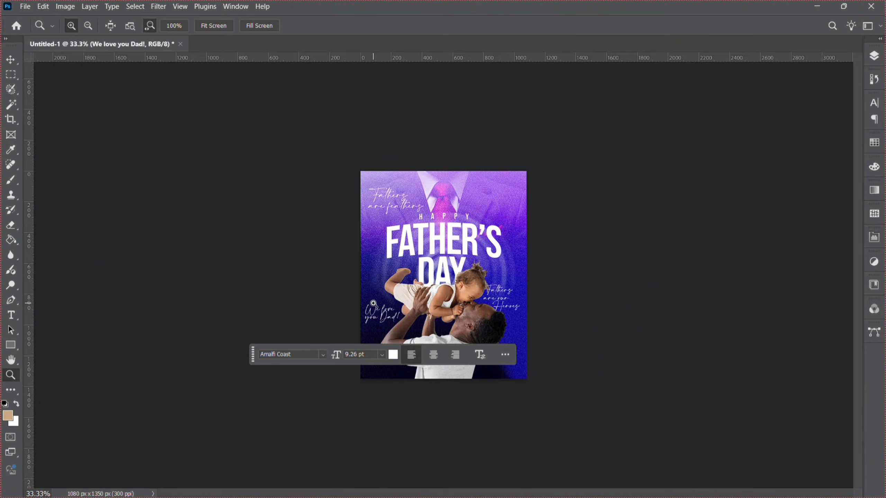
pyautogui.press('v')
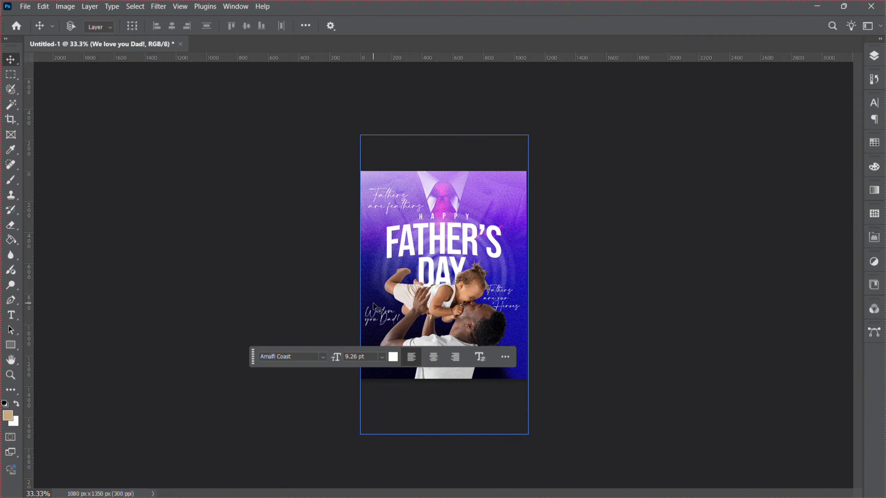
pyautogui.hotkey('shift', 'Down')
pyautogui.hotkey('shift', 'Down')
pyautogui.hotkey('shift', 'Down')
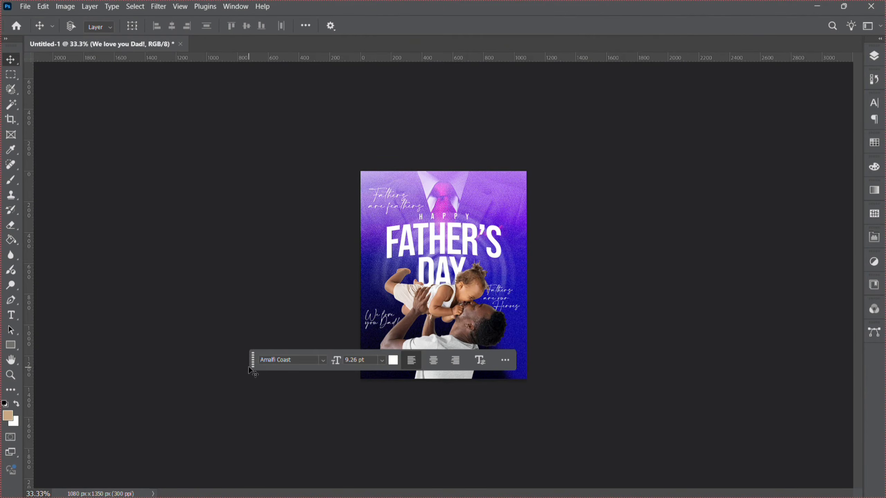
pyautogui.moveTo(252, 366); pyautogui.dragTo(247, 457)
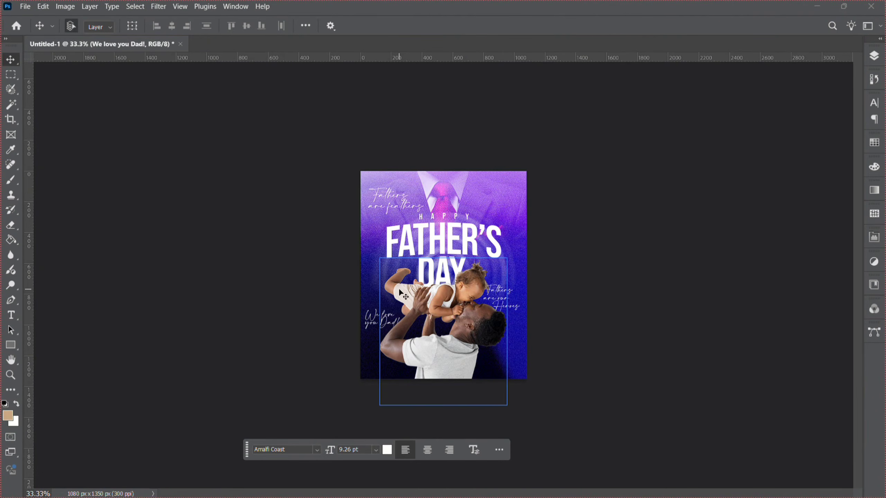
# Duplicate the We love you Dad! text and move the copy to the poster's upper right corner.
pyautogui.hotkey('ctrl', 'j')
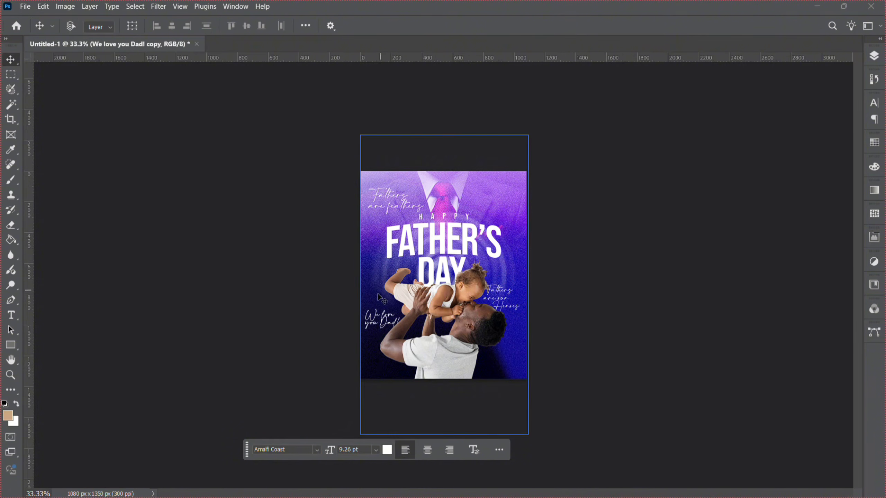
pyautogui.moveTo(381, 316); pyautogui.dragTo(502, 182)
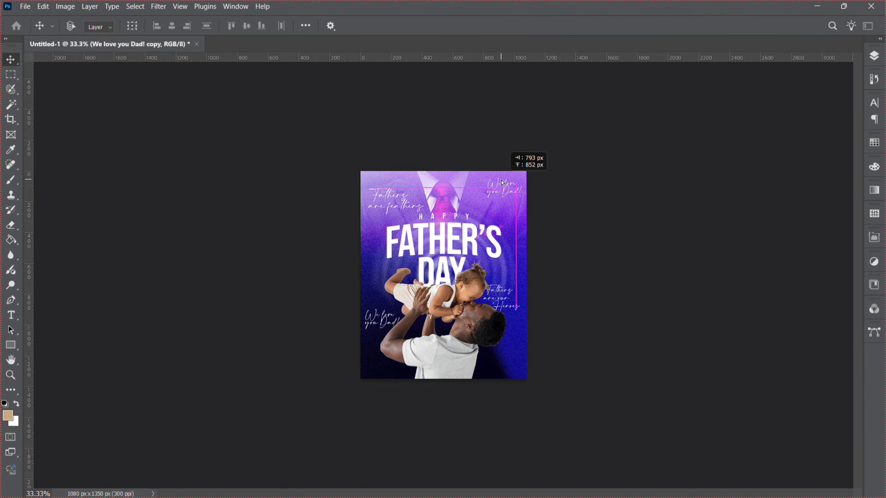
pyautogui.moveTo(500, 180); pyautogui.dragTo(501, 180)
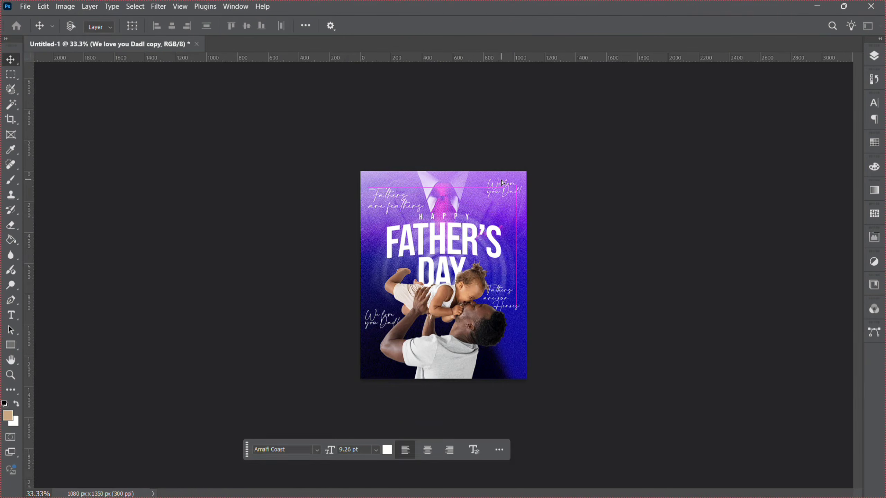
pyautogui.click(11, 375)
pyautogui.click(572, 220)
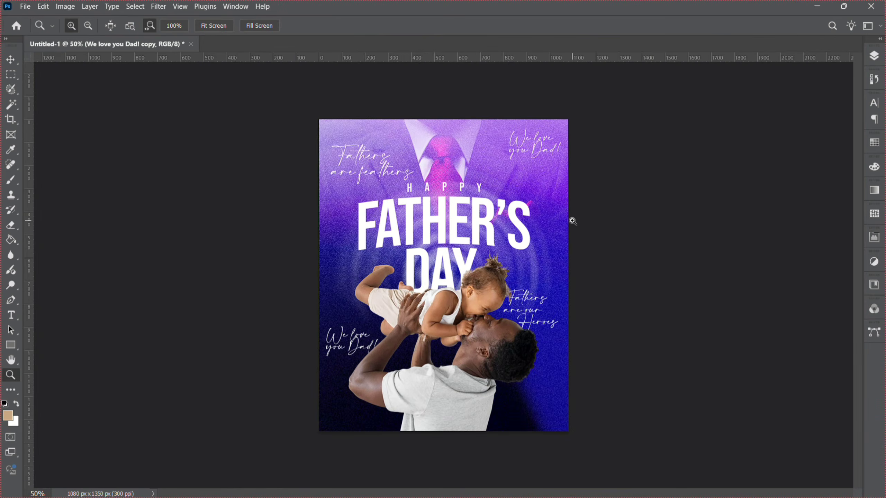
pyautogui.click(572, 221)
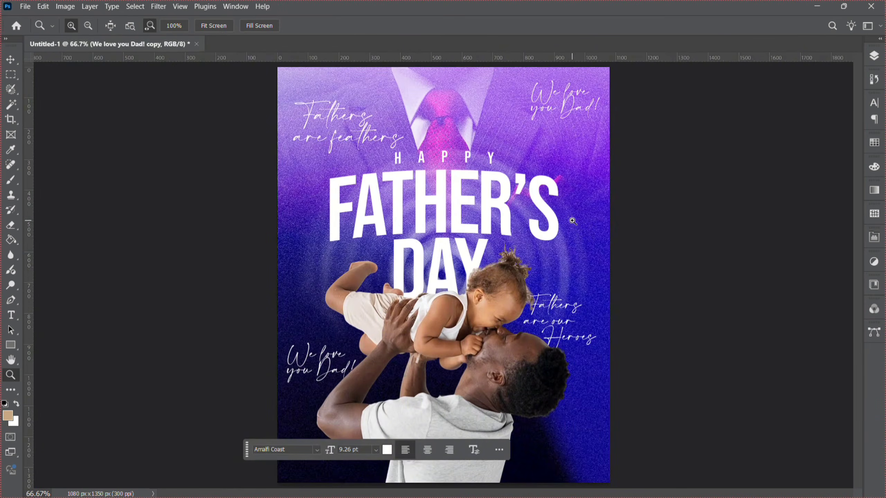
pyautogui.click(780, 222)
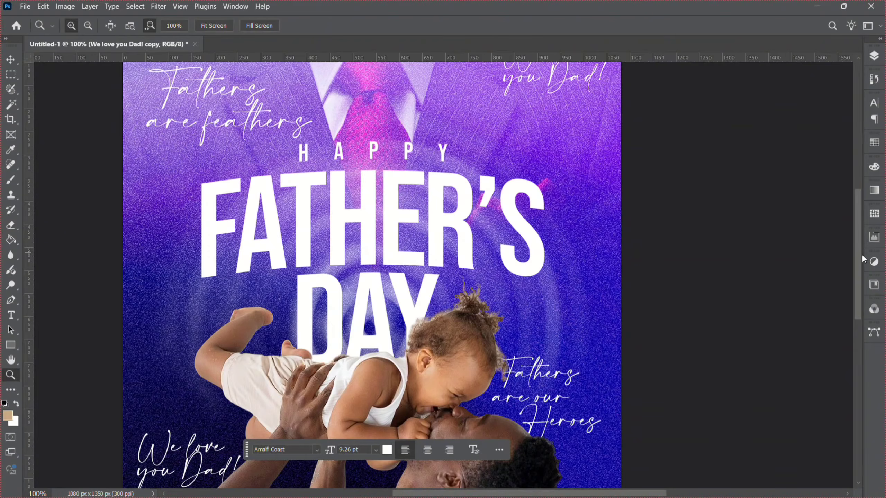
pyautogui.moveTo(862, 254); pyautogui.dragTo(855, 222)
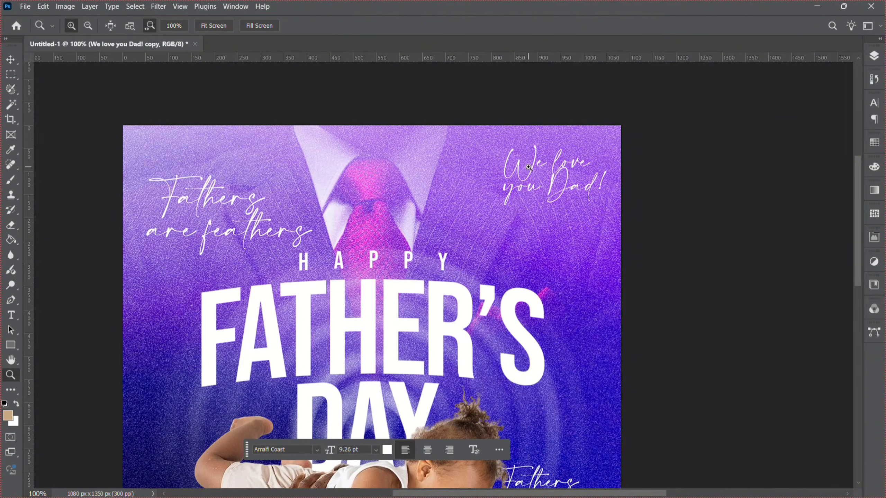
# Replace the copy's text with Our Daddy our Champion on two lines.
pyautogui.click(11, 315)
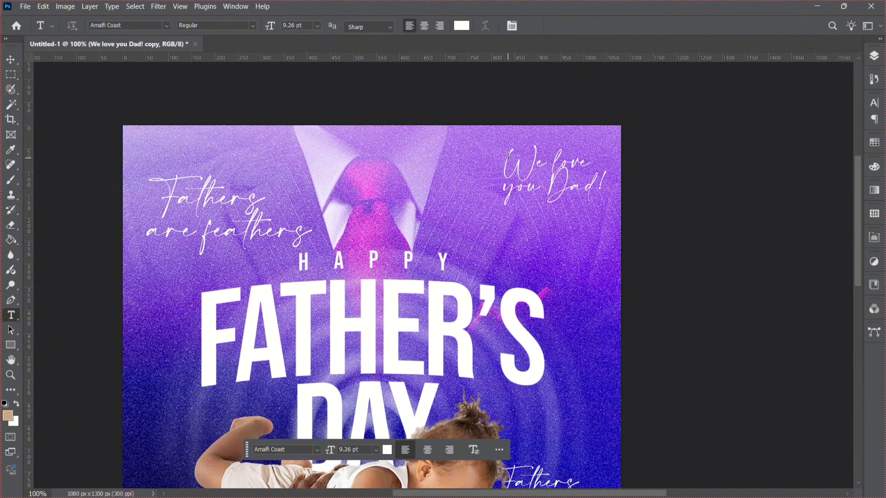
pyautogui.moveTo(507, 157); pyautogui.dragTo(621, 211)
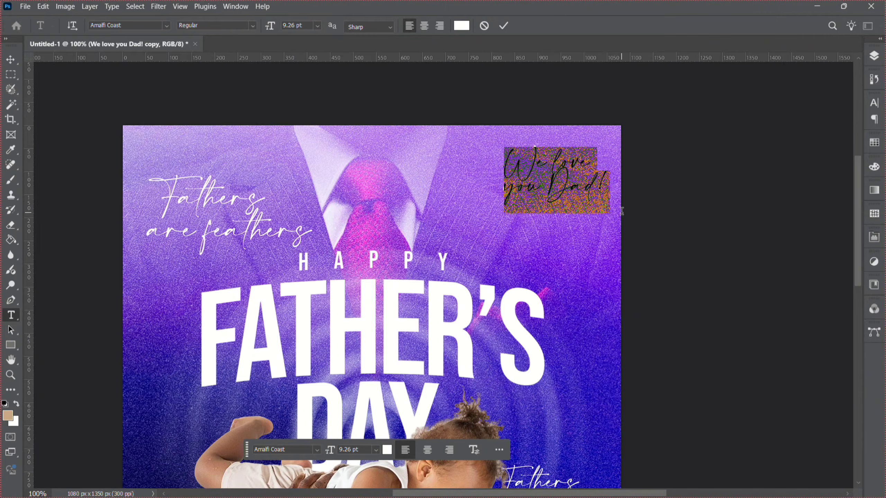
pyautogui.write('Our')
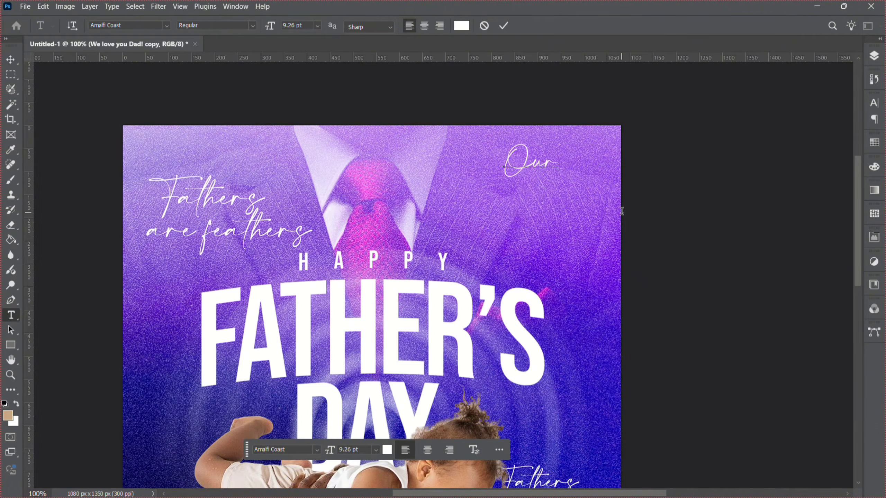
pyautogui.write(' Dadd')
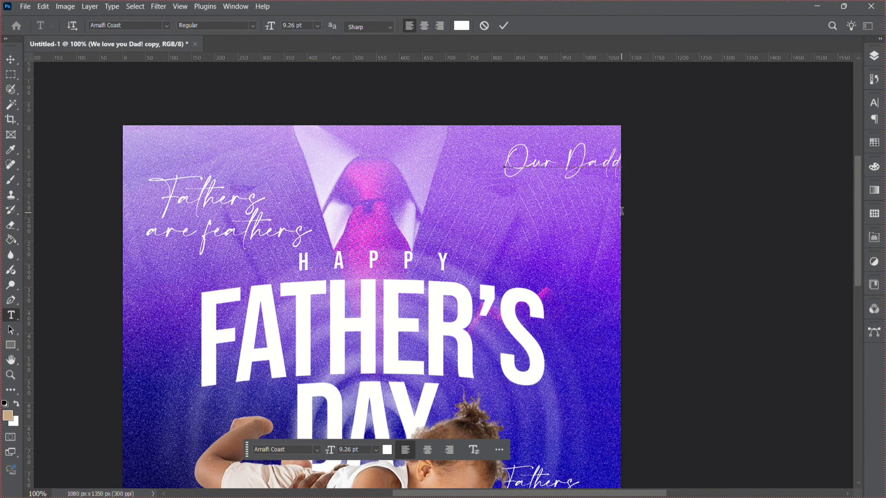
pyautogui.write('y')
pyautogui.press('Return')
pyautogui.write('our Champ')
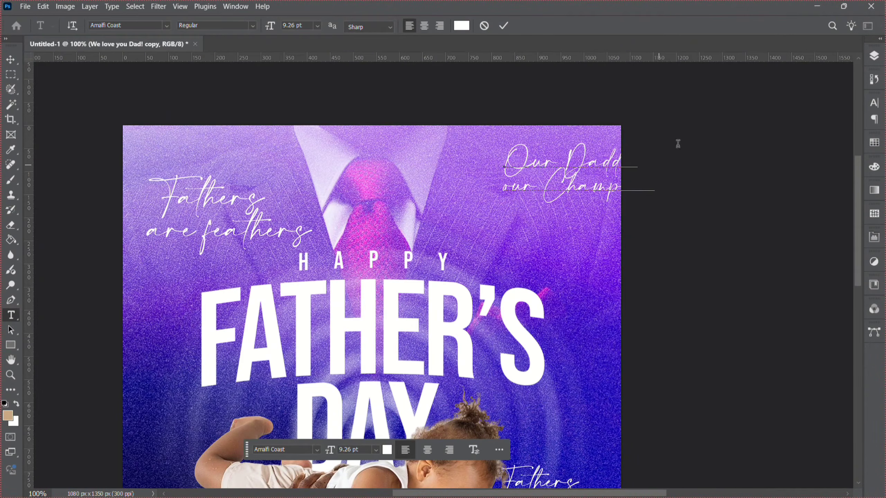
pyautogui.click(13, 63)
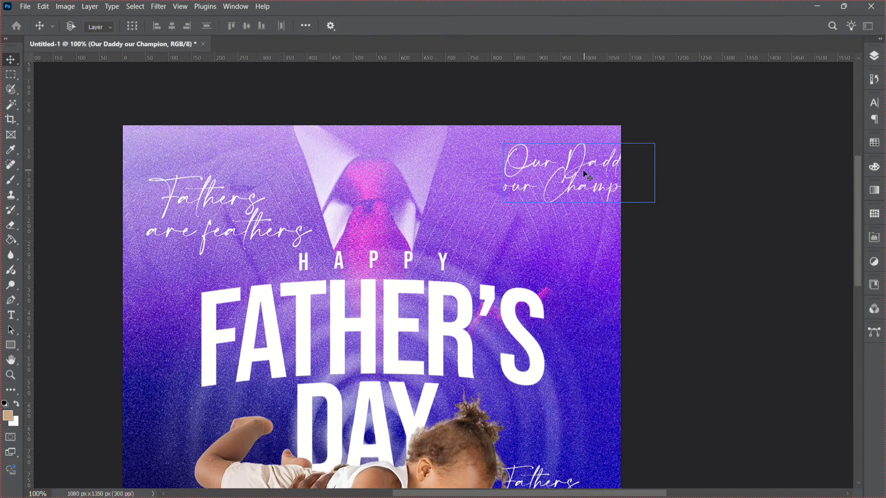
# Reposition the Our Daddy our Champion text slightly left and nudge it up.
pyautogui.moveTo(584, 171); pyautogui.dragTo(542, 167)
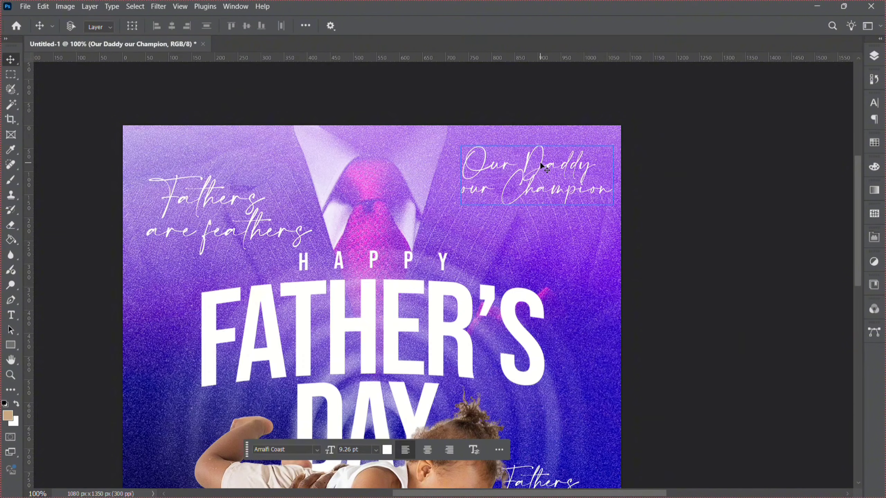
pyautogui.press('Up')
pyautogui.press('Up')
pyautogui.press('Up')
pyautogui.press('Up')
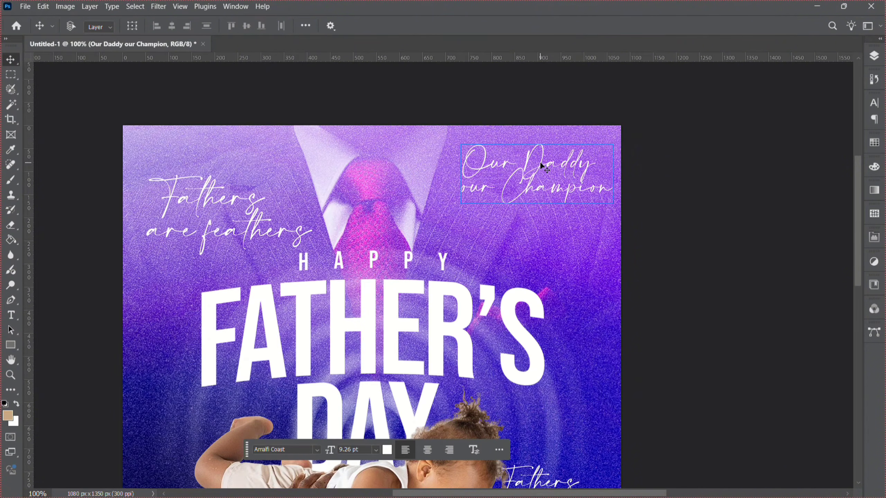
# Group the four script text layers together.
pyautogui.click(10, 375)
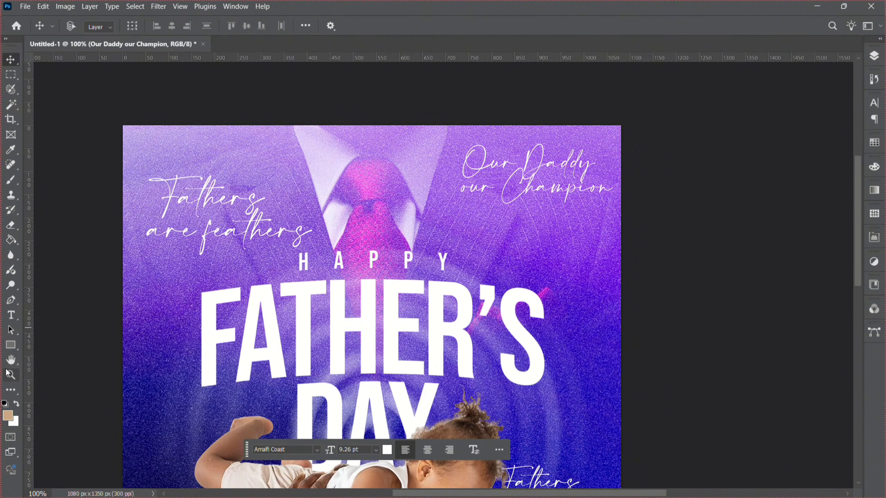
pyautogui.keyDown('alt'); pyautogui.click(437, 307); pyautogui.keyUp('alt')
pyautogui.keyDown('alt'); pyautogui.click(436, 307); pyautogui.keyUp('alt')
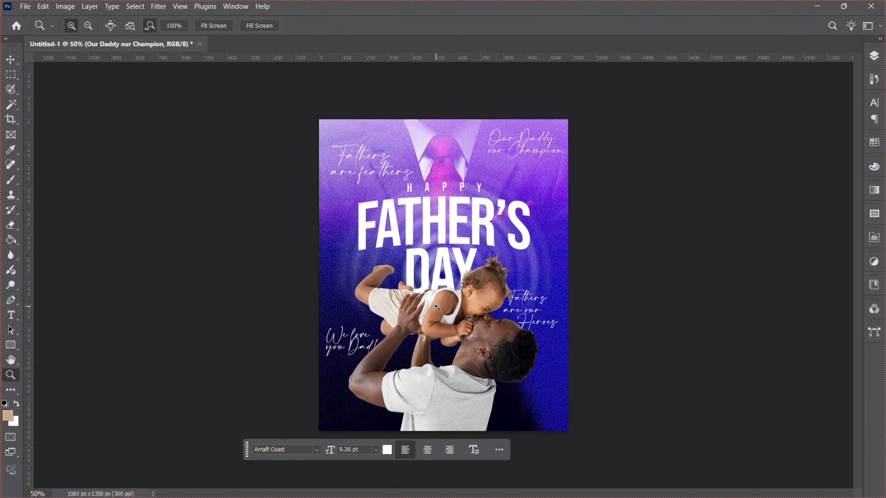
pyautogui.click(875, 56)
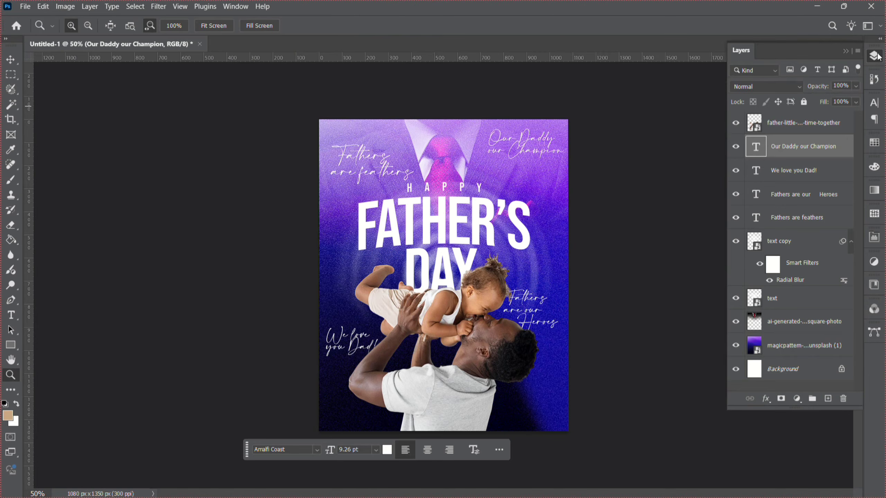
pyautogui.keyDown('shift'); pyautogui.click(802, 171); pyautogui.keyUp('shift')
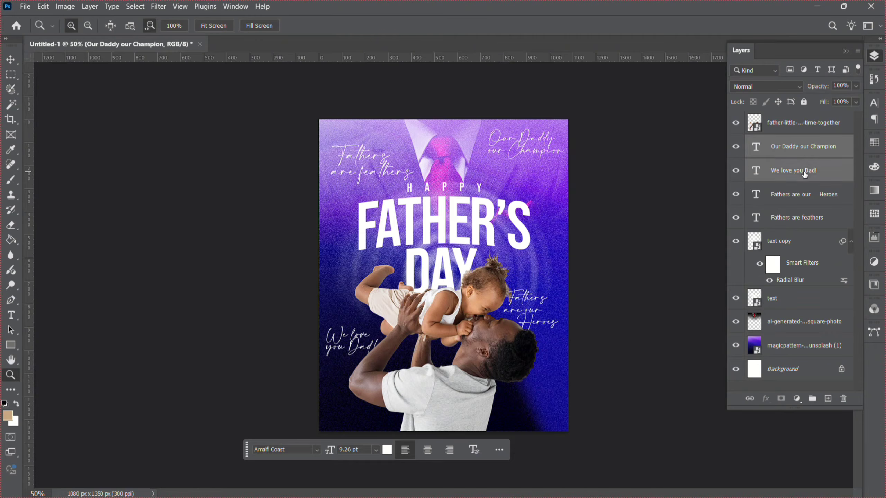
pyautogui.keyDown('shift'); pyautogui.click(798, 194); pyautogui.keyUp('shift')
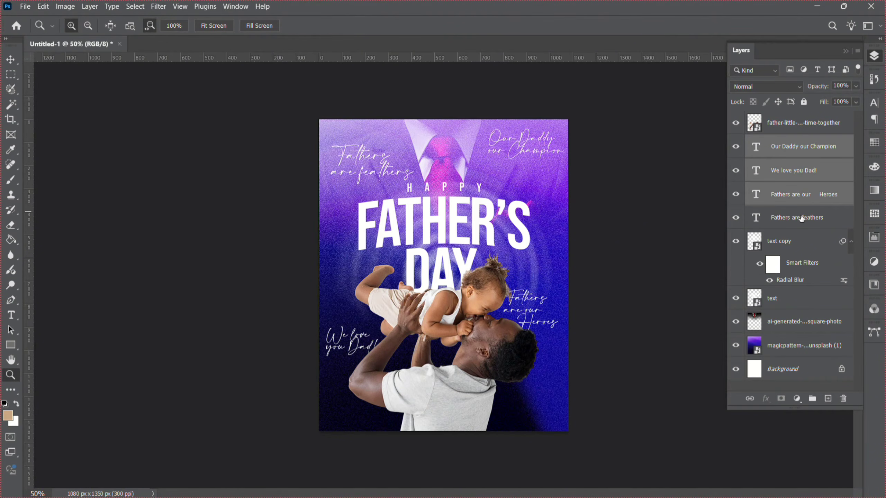
pyautogui.keyDown('shift'); pyautogui.click(801, 219); pyautogui.keyUp('shift')
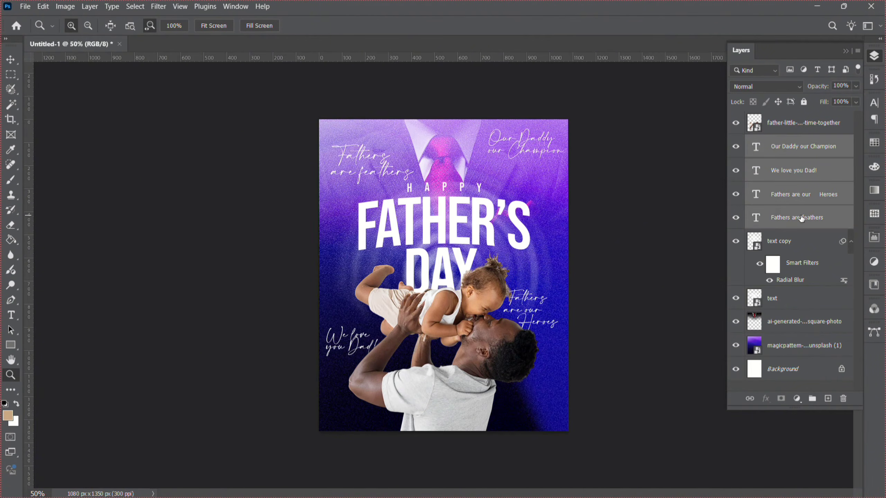
pyautogui.hotkey('ctrl', 'g')
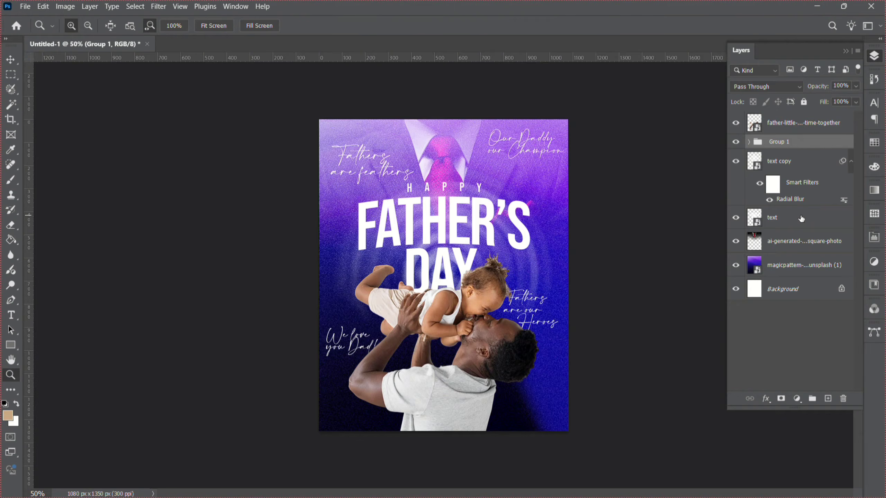
# Merge the text group into one layer and set it to Screen blend mode with 42% fill.
pyautogui.hotkey('ctrl', 'e')
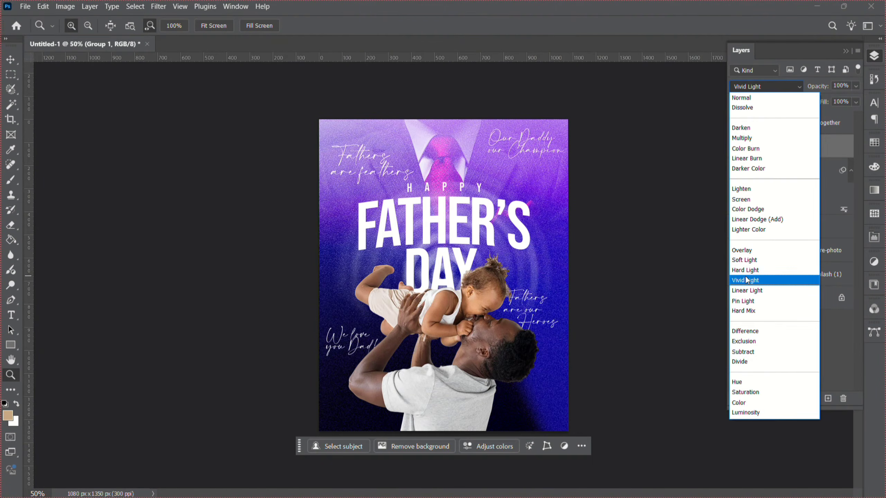
pyautogui.click(747, 202)
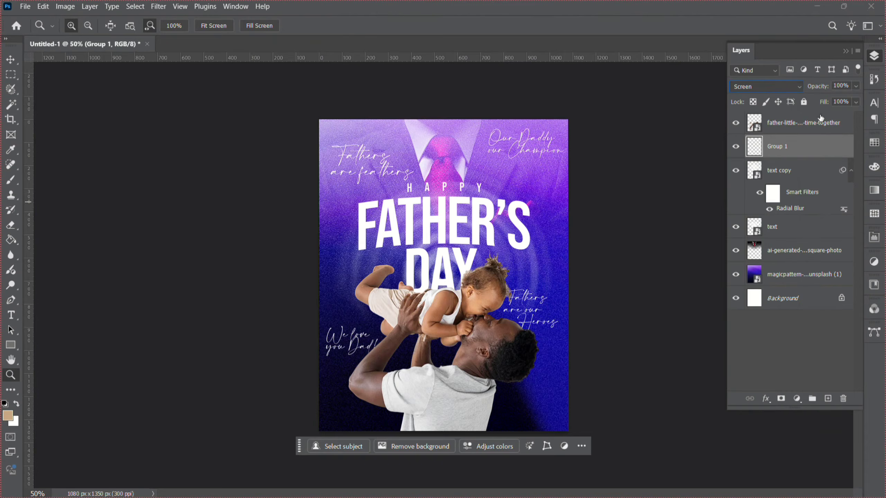
pyautogui.click(856, 102)
pyautogui.moveTo(853, 115); pyautogui.dragTo(842, 117)
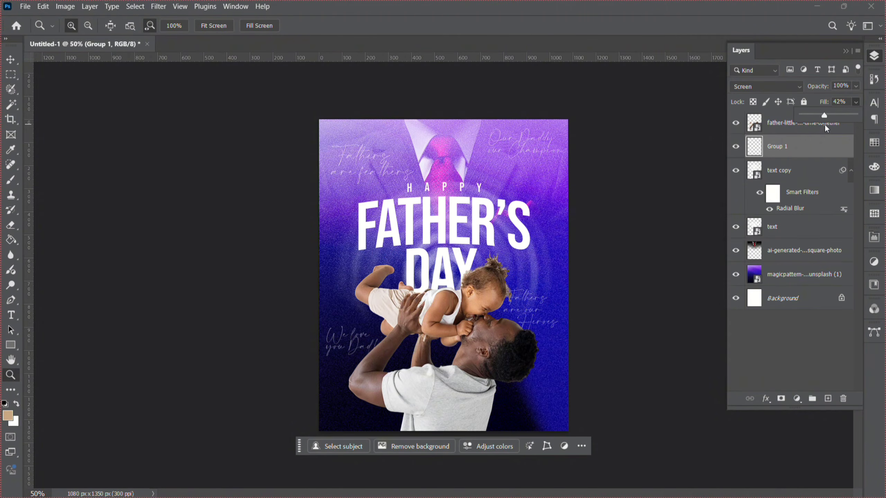
pyautogui.click(527, 327)
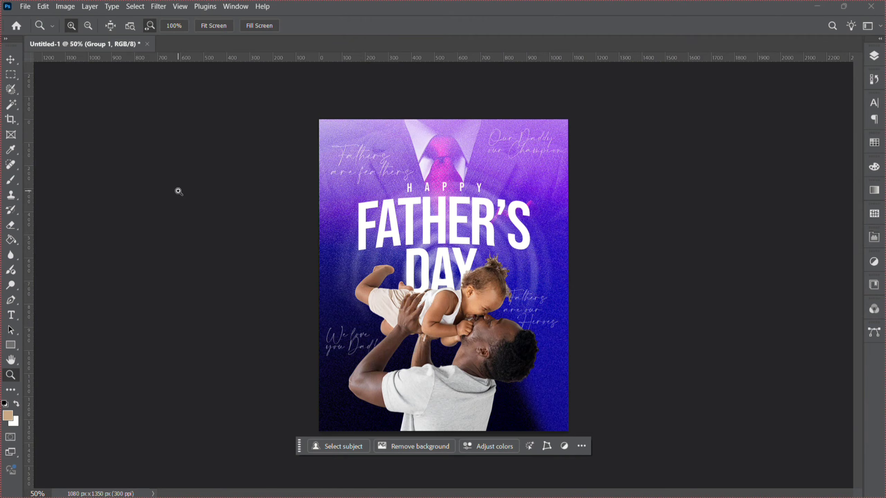
# Place the 3D Instagram heart notification icon as an embedded image and scale it down to sit left of DAY.
pyautogui.click(26, 7)
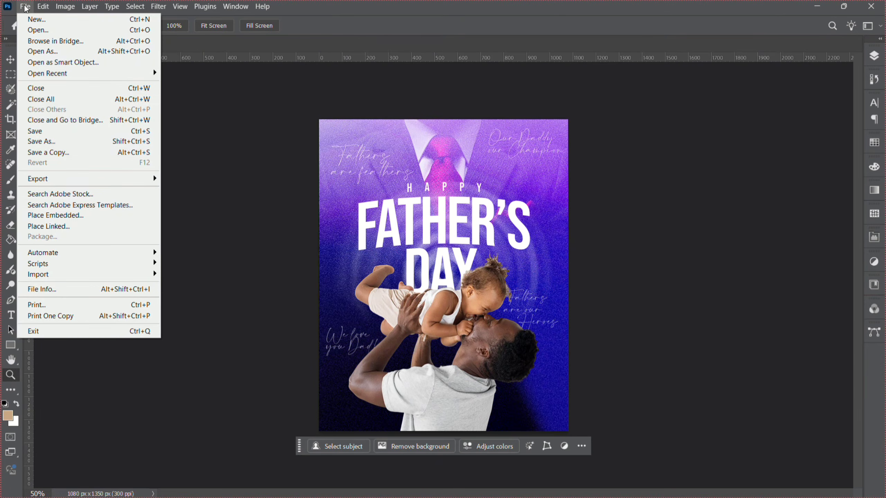
pyautogui.click(94, 216)
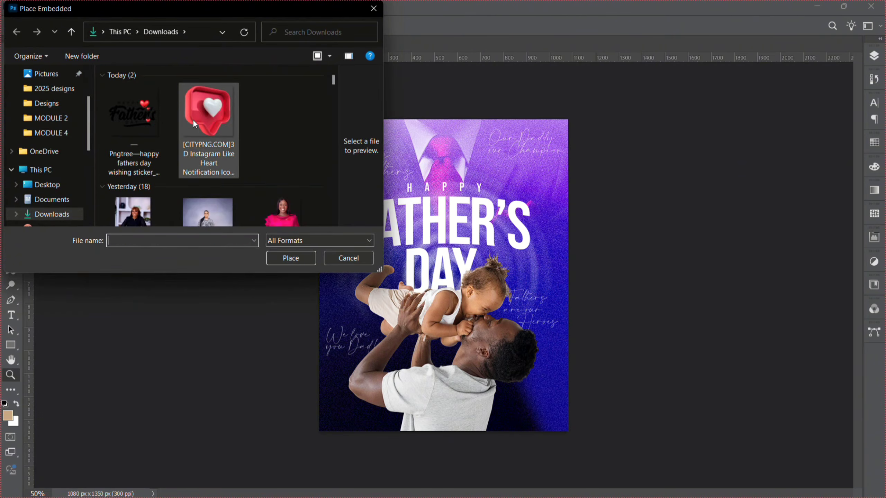
pyautogui.doubleClick(192, 119)
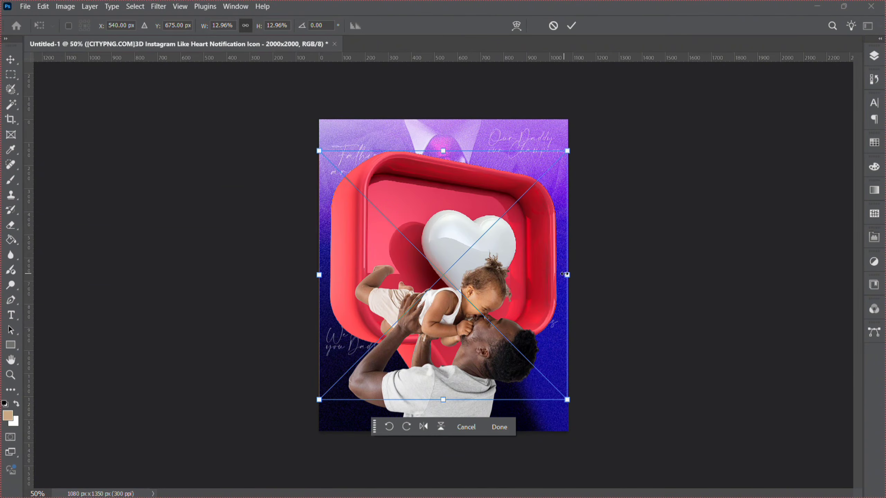
pyautogui.moveTo(566, 274); pyautogui.dragTo(393, 272)
pyautogui.press('Return')
# Pick the Paint Bucket tool and sample the dark blue from the poster's background as the foreground colour.
pyautogui.press('z')
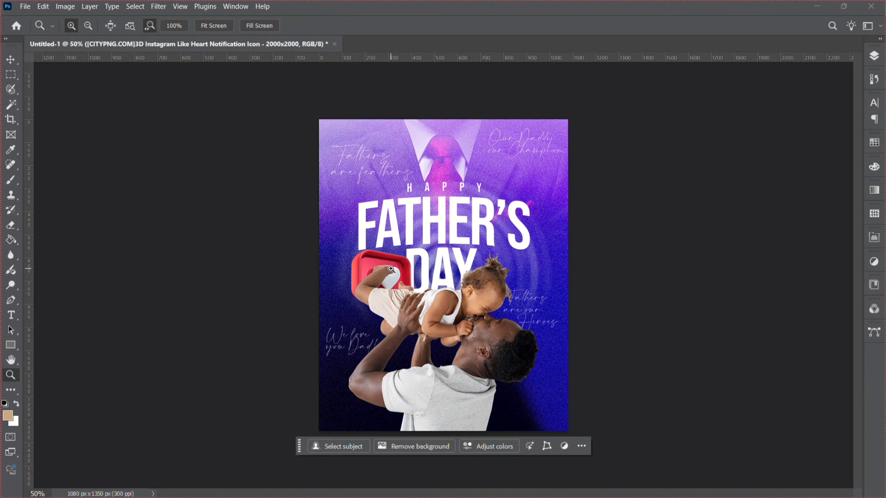
pyautogui.click(378, 268)
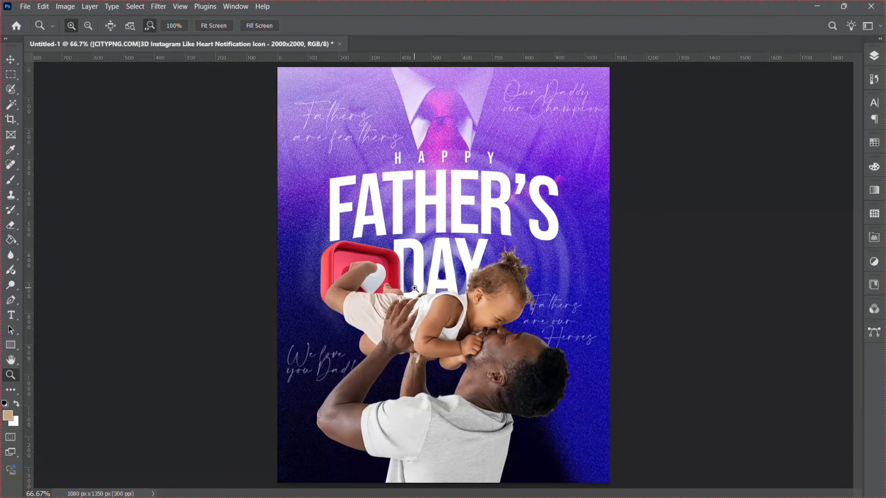
pyautogui.click(414, 289)
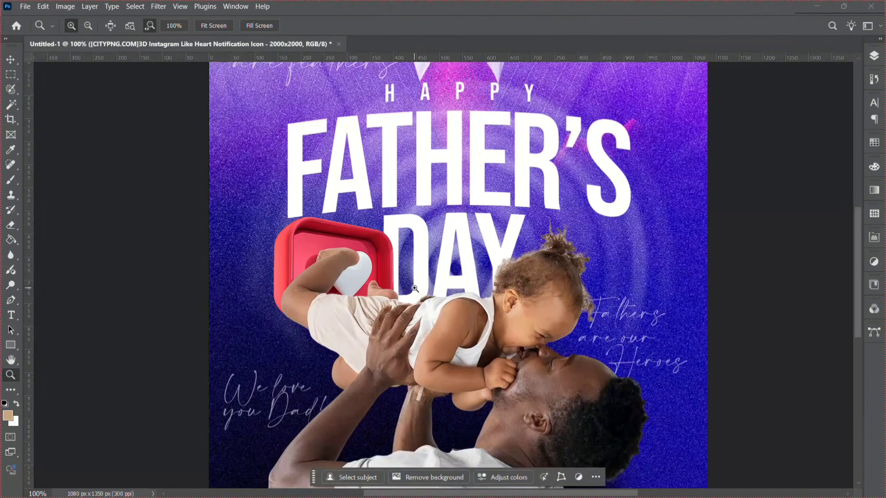
pyautogui.click(11, 240)
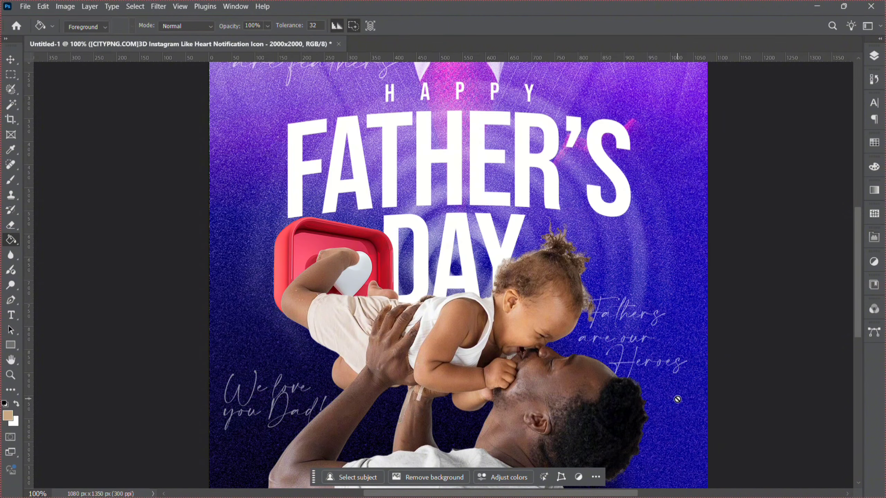
pyautogui.keyDown('alt'); pyautogui.click(675, 479); pyautogui.keyUp('alt')
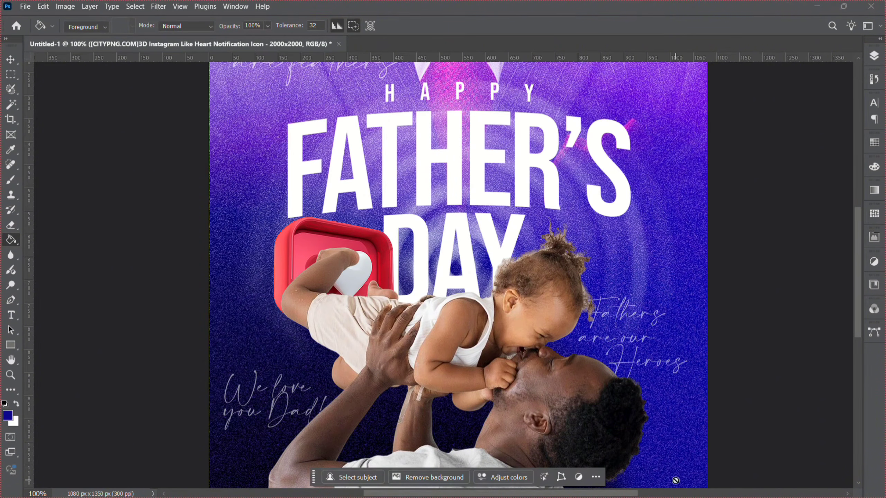
# Add a new empty layer above the heart icon and fill it with the dark blue.
pyautogui.click(874, 56)
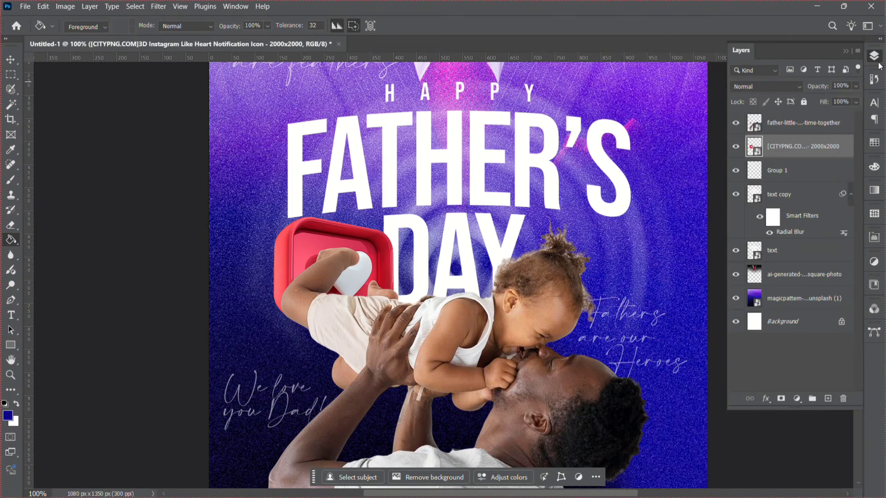
pyautogui.click(828, 399)
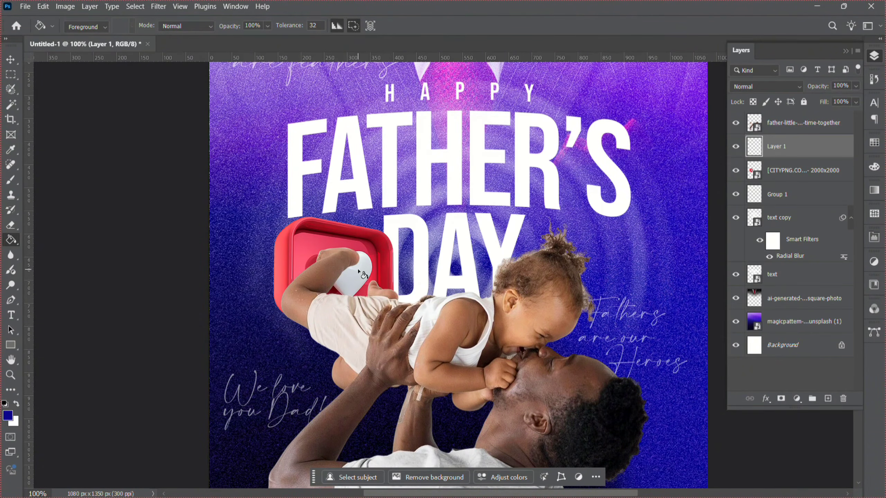
pyautogui.press('F7')
pyautogui.click(354, 249)
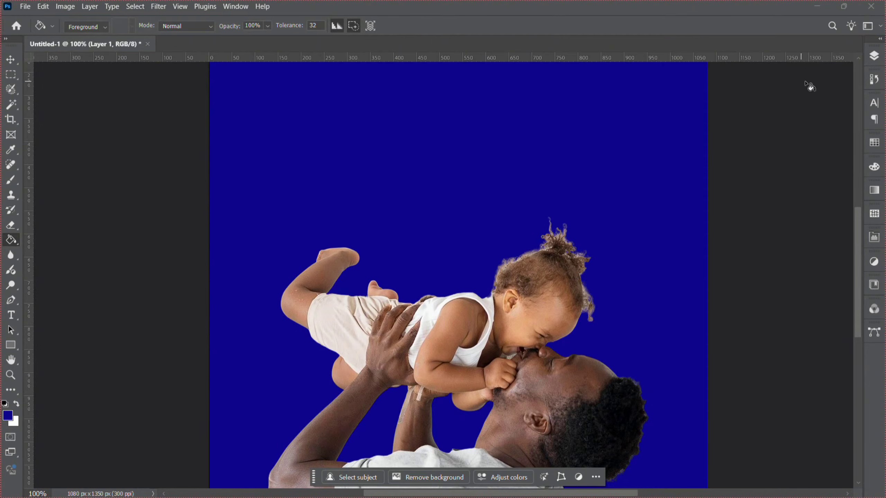
# Clip the blue fill layer to the heart icon and set its blend mode to Color.
pyautogui.click(874, 56)
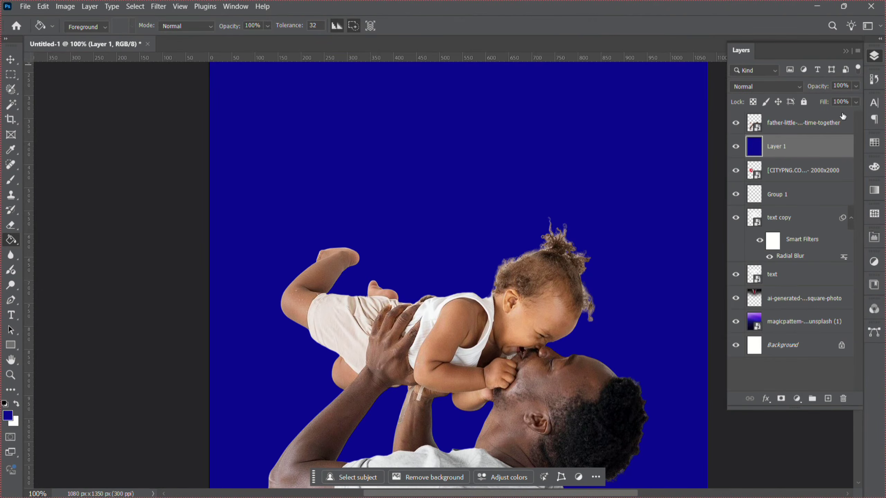
pyautogui.rightClick(807, 149)
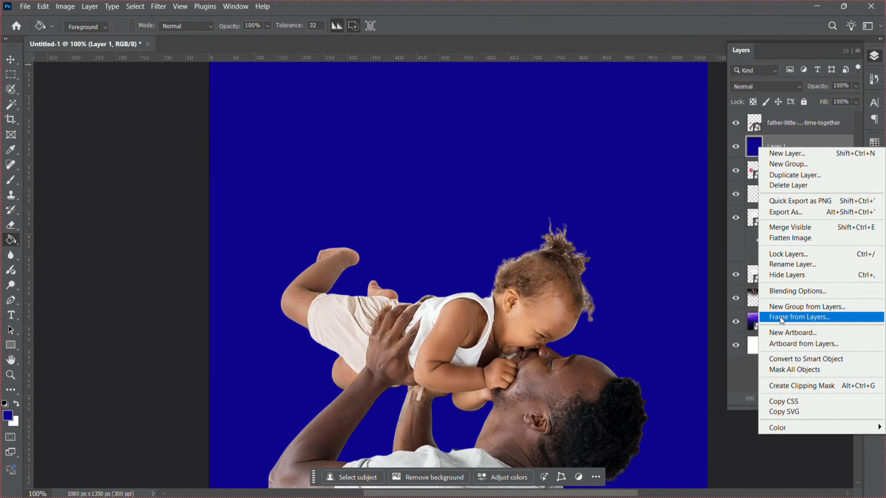
pyautogui.click(786, 386)
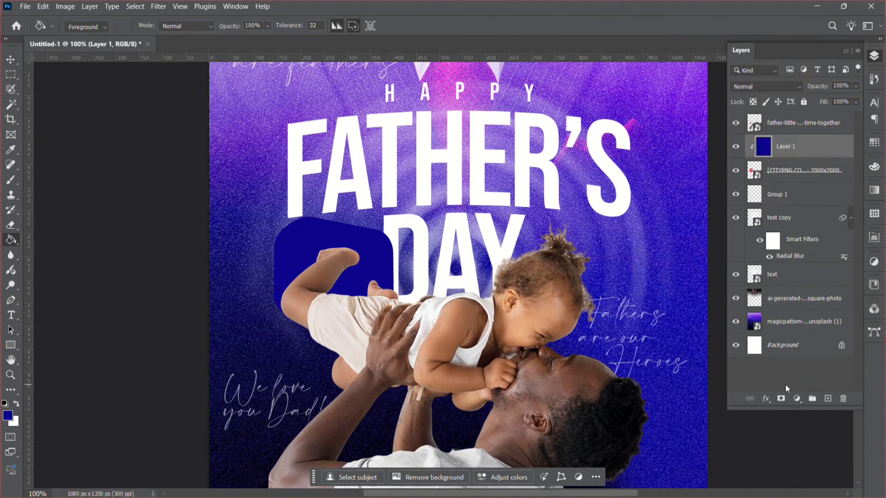
pyautogui.click(755, 86)
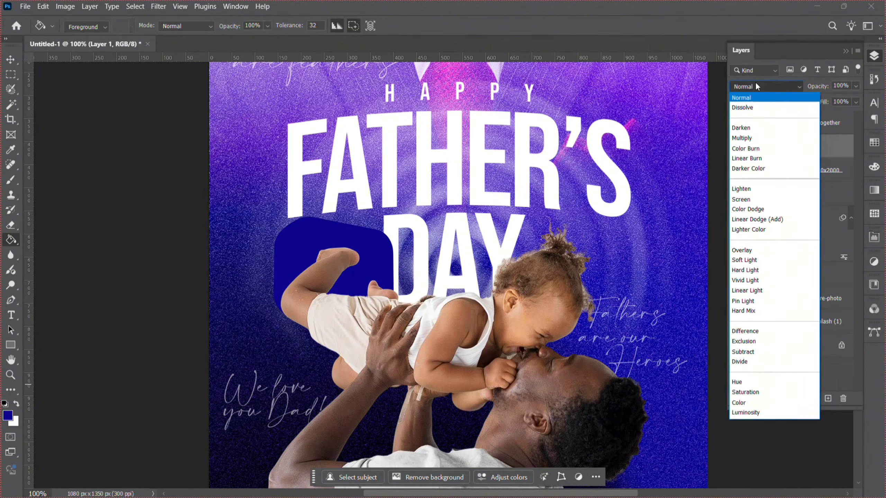
pyautogui.click(744, 406)
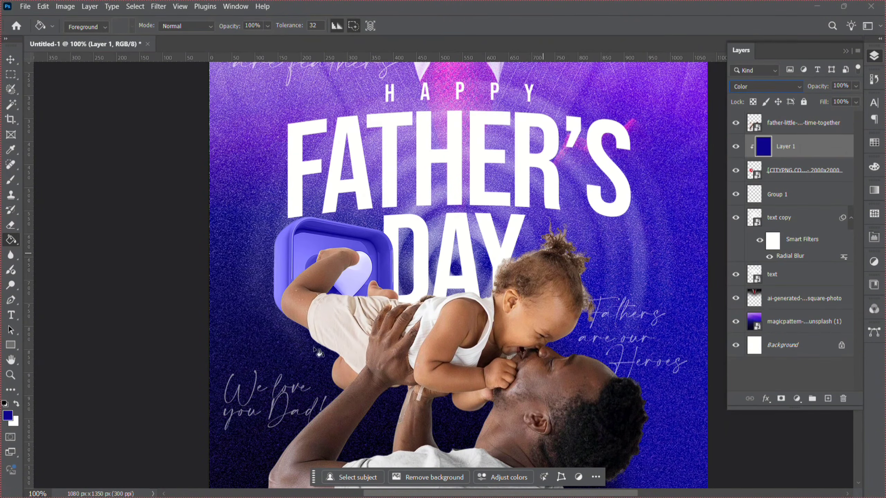
# Merge the blue colour layer down into the heart icon layer.
pyautogui.keyDown('shift'); pyautogui.click(789, 177); pyautogui.keyUp('shift')
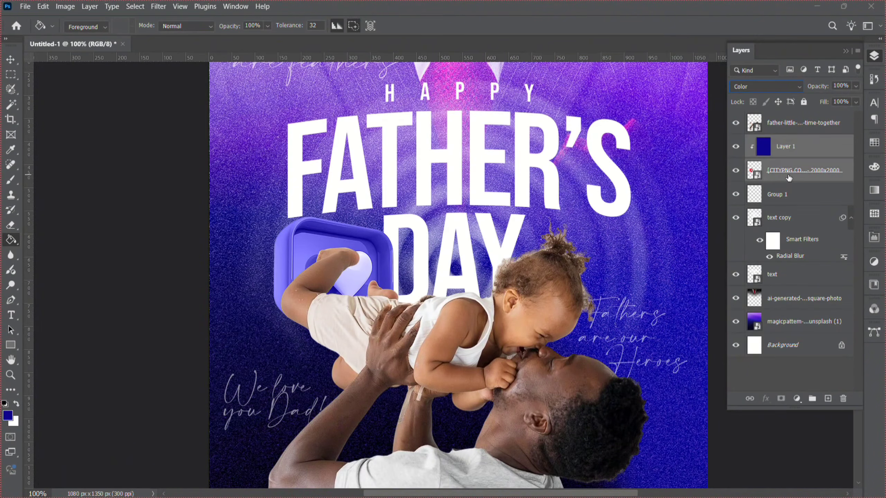
pyautogui.hotkey('ctrl', 'e')
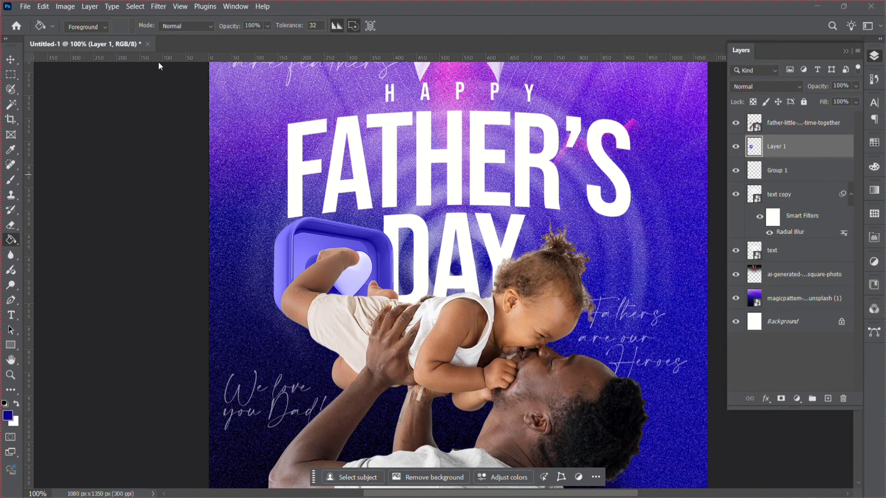
# Apply a Gaussian Blur of about 4.5 pixels radius to the recoloured heart icon.
pyautogui.click(155, 11)
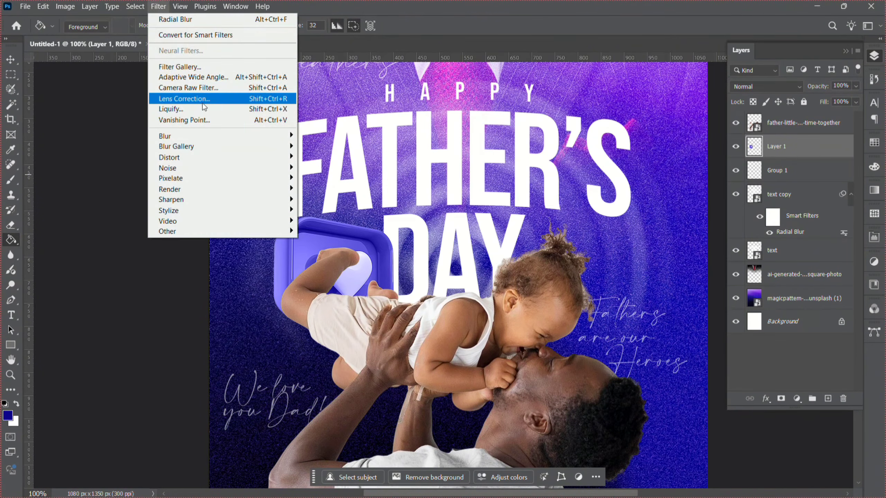
pyautogui.moveTo(244, 135)
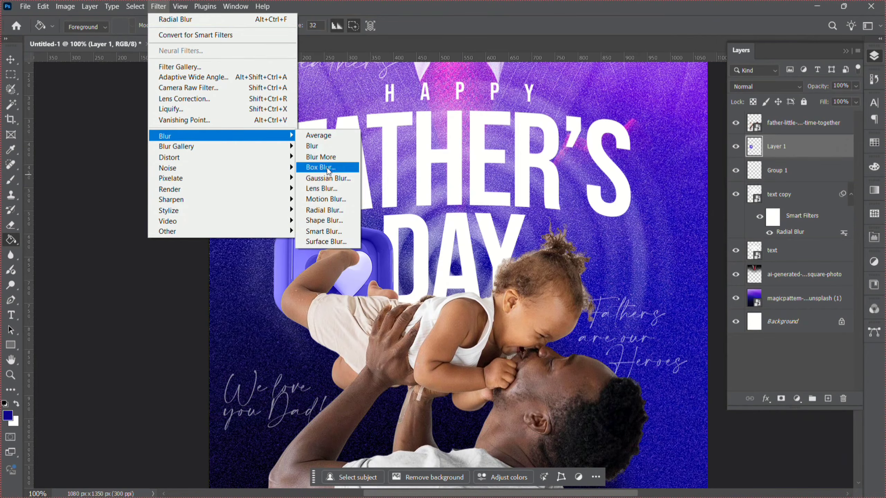
pyautogui.click(327, 178)
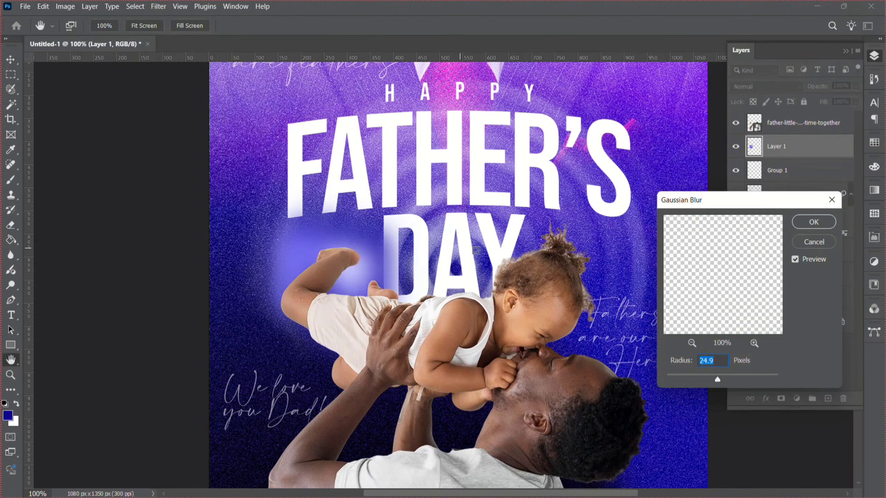
pyautogui.click(694, 373)
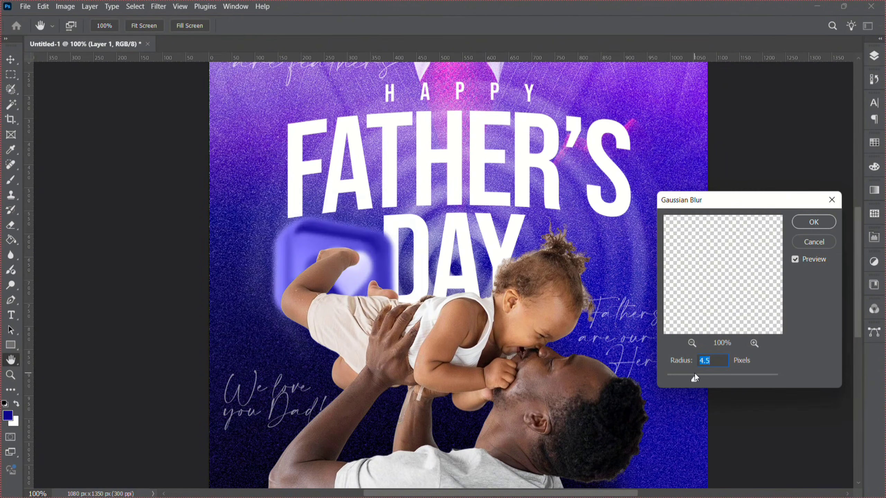
pyautogui.moveTo(694, 373); pyautogui.dragTo(692, 374)
pyautogui.moveTo(692, 374); pyautogui.dragTo(693, 374)
pyautogui.press('Return')
# Duplicate the blurred heart icon, move the copy to the right of FATHER'S and enlarge it slightly.
pyautogui.press('g')
pyautogui.press('z')
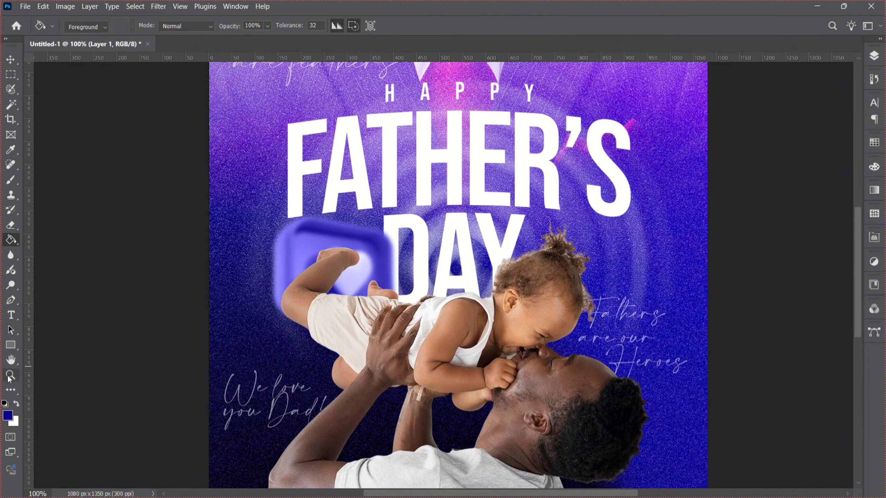
pyautogui.keyDown('alt'); pyautogui.click(388, 309); pyautogui.keyUp('alt')
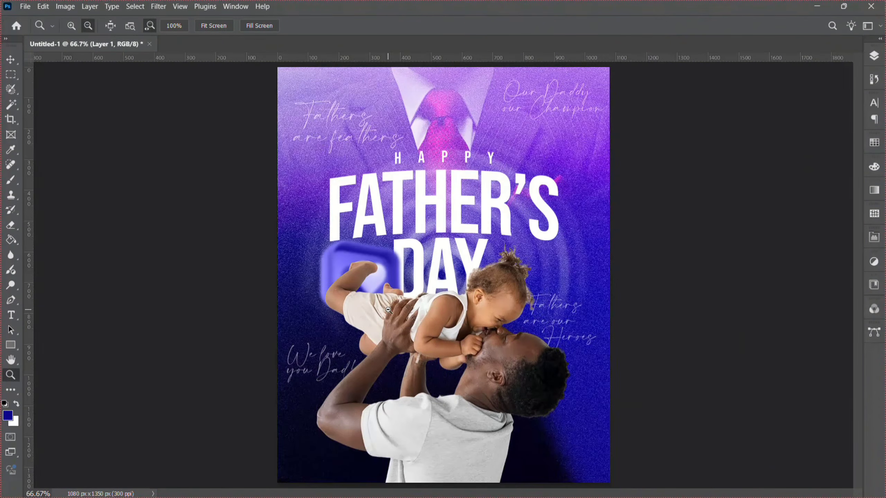
pyautogui.keyDown('alt'); pyautogui.click(388, 310); pyautogui.keyUp('alt')
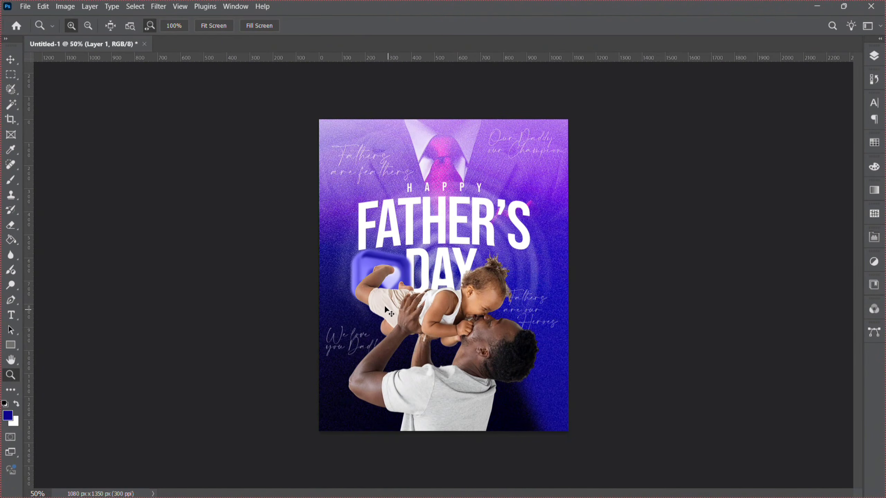
pyautogui.hotkey('ctrl', 'j')
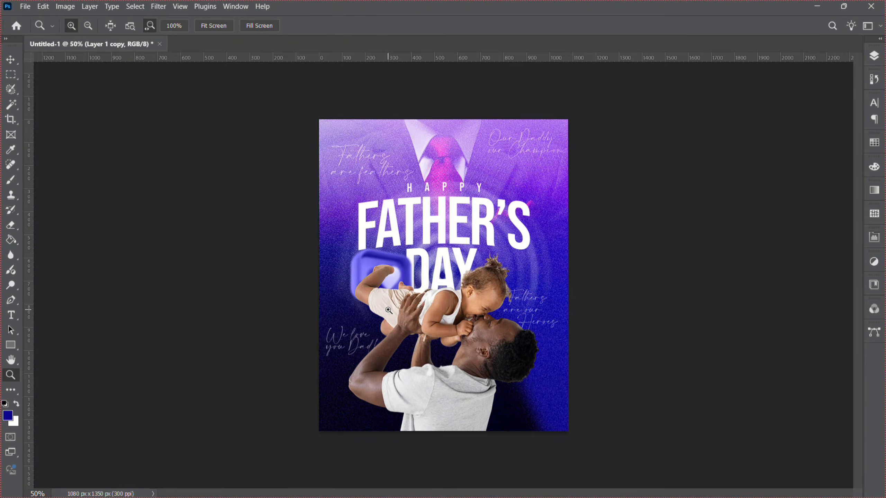
pyautogui.press('v')
pyautogui.moveTo(379, 276); pyautogui.dragTo(558, 198)
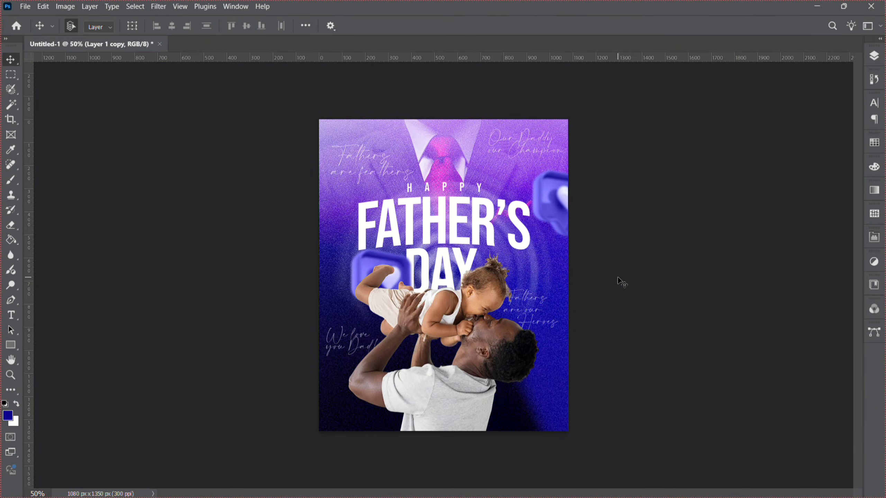
pyautogui.hotkey('ctrl', 't')
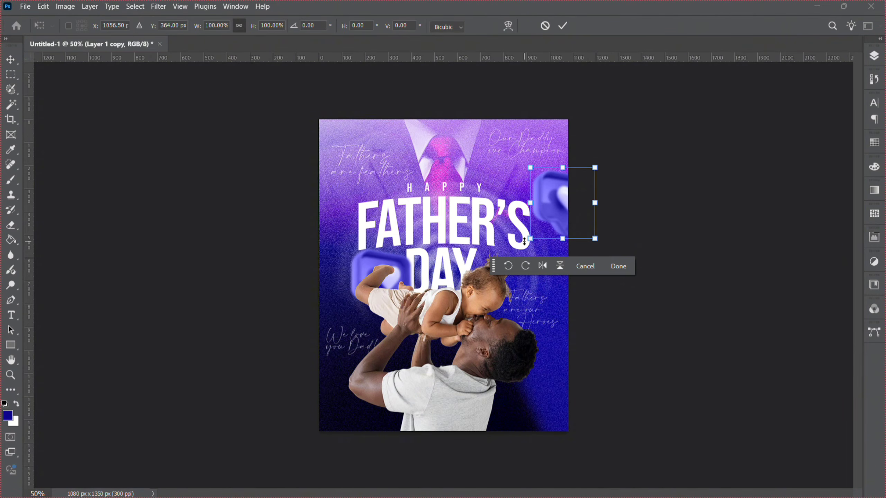
pyautogui.moveTo(524, 241); pyautogui.dragTo(518, 247)
pyautogui.moveTo(595, 246)
pyautogui.mouseDown()
pyautogui.moveTo(610, 252)
pyautogui.moveTo(596, 239)
pyautogui.mouseUp()
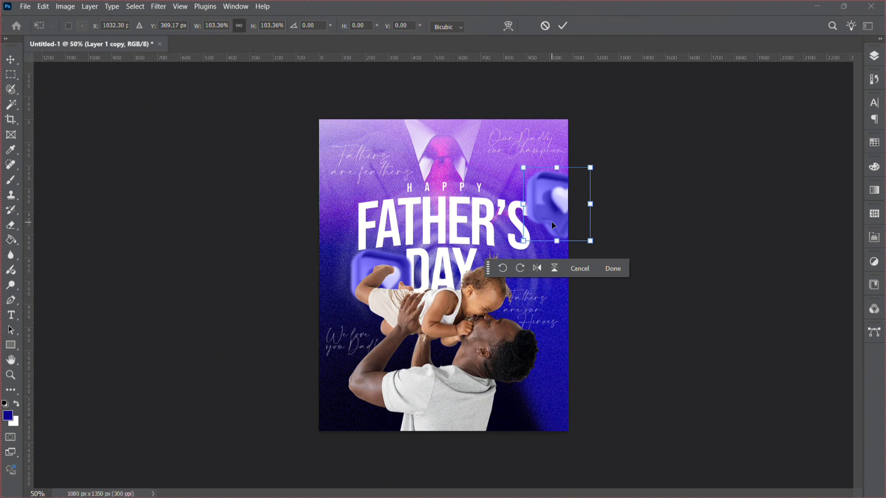
pyautogui.press('Return')
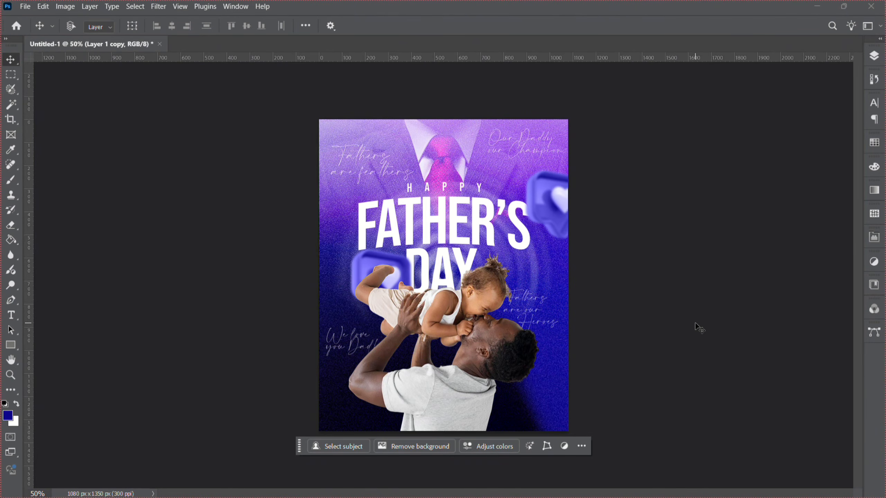
# Select the original heart icon layer and nudge it upward.
pyautogui.rightClick(392, 277)
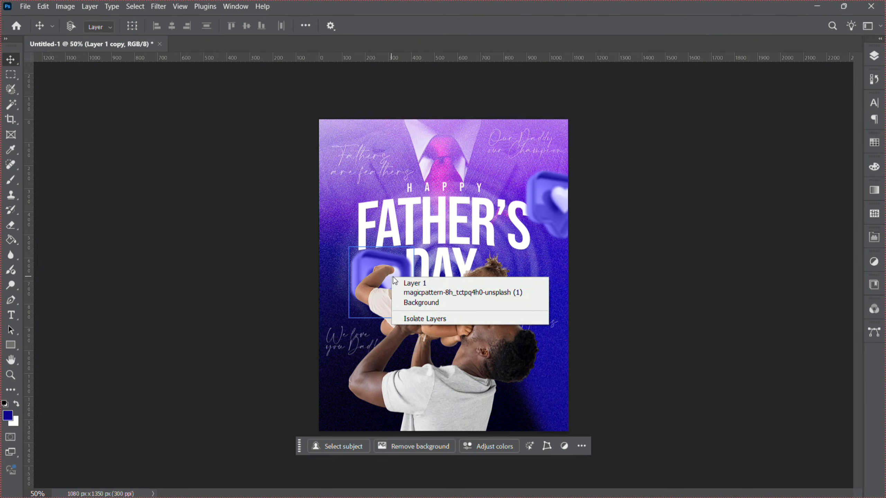
pyautogui.click(420, 291)
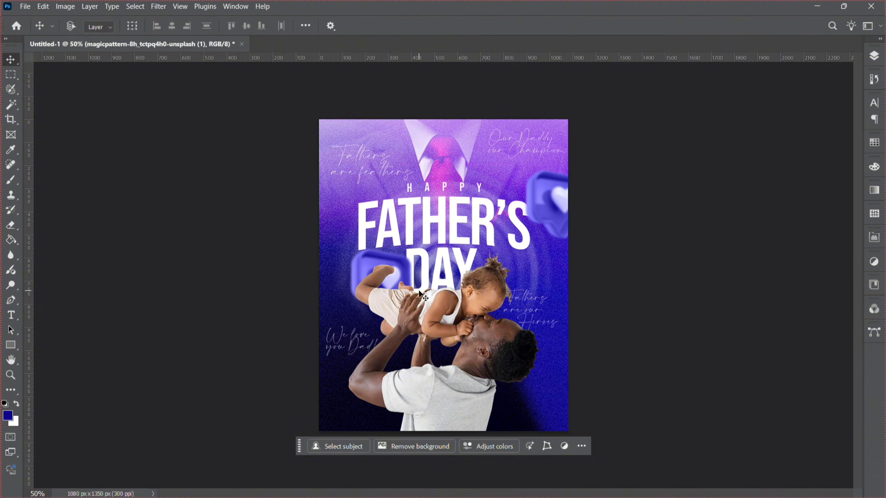
pyautogui.rightClick(397, 264)
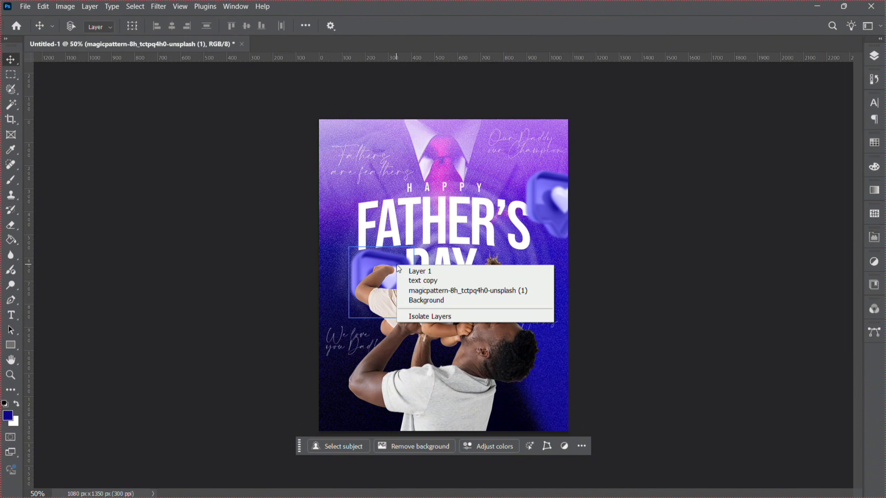
pyautogui.click(425, 275)
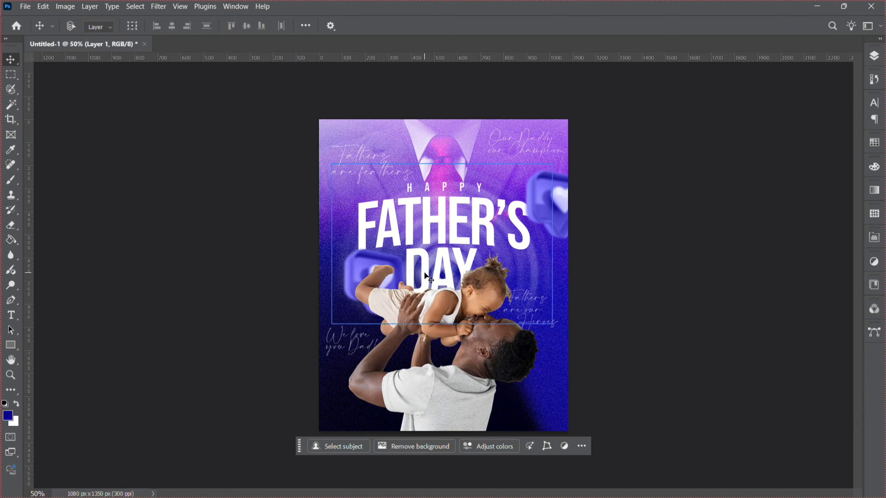
pyautogui.hotkey('shift', 'Up')
pyautogui.hotkey('shift', 'Up')
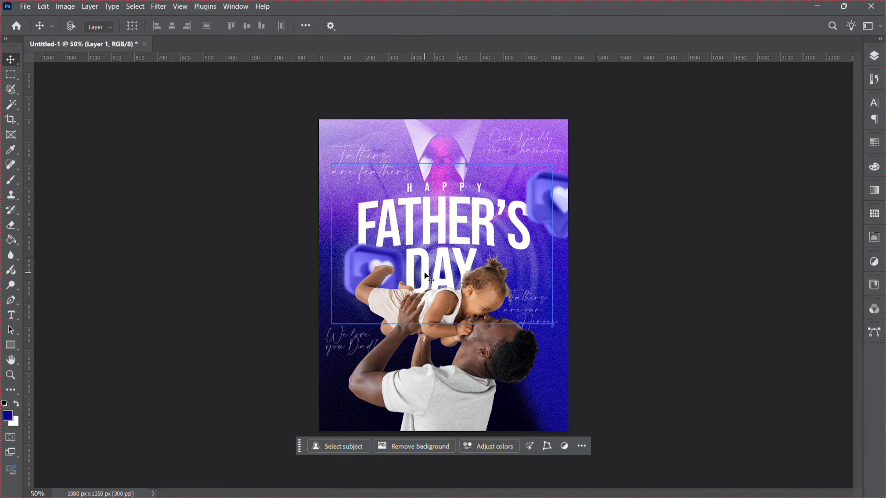
# Move the heart icon to the poster's top-left corner, then duplicate it and place the copy at the bottom-left corner.
pyautogui.moveTo(427, 278); pyautogui.dragTo(302, 102)
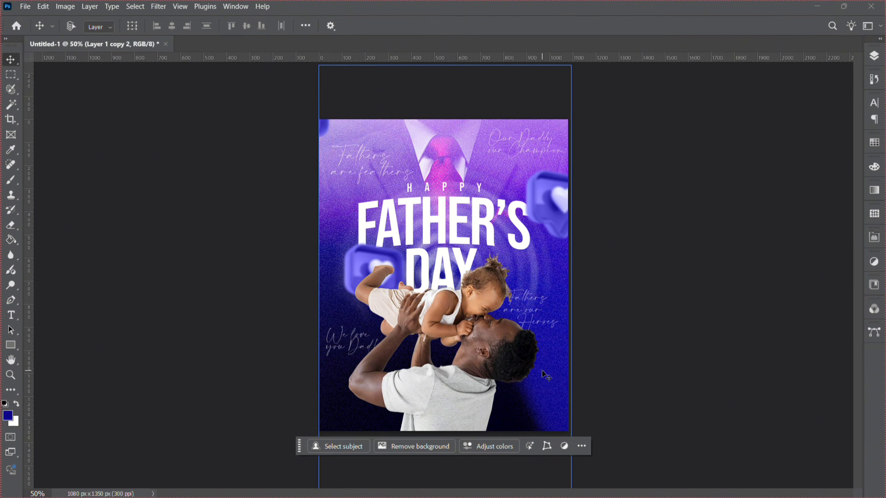
pyautogui.hotkey('ctrl', 'j')
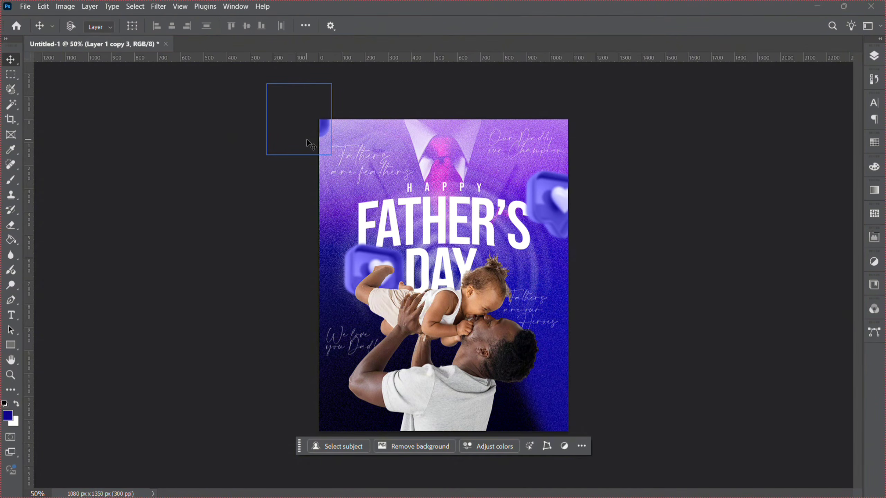
pyautogui.moveTo(307, 139); pyautogui.dragTo(366, 462)
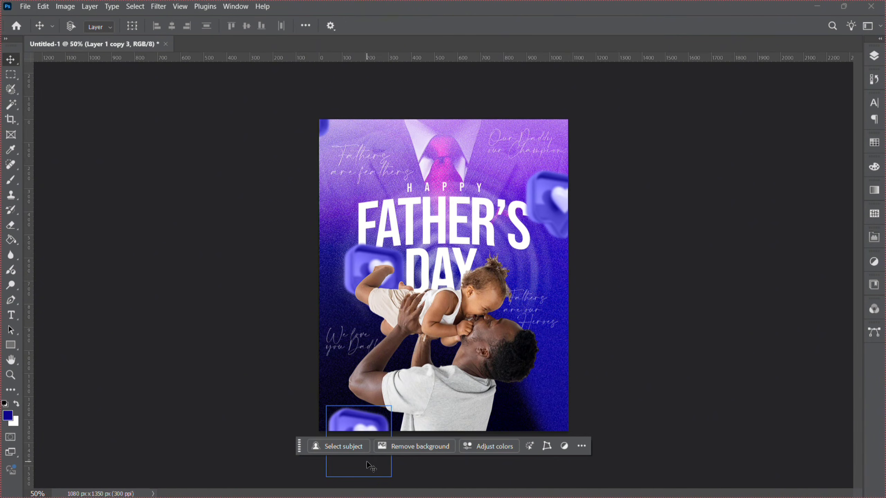
pyautogui.click(11, 375)
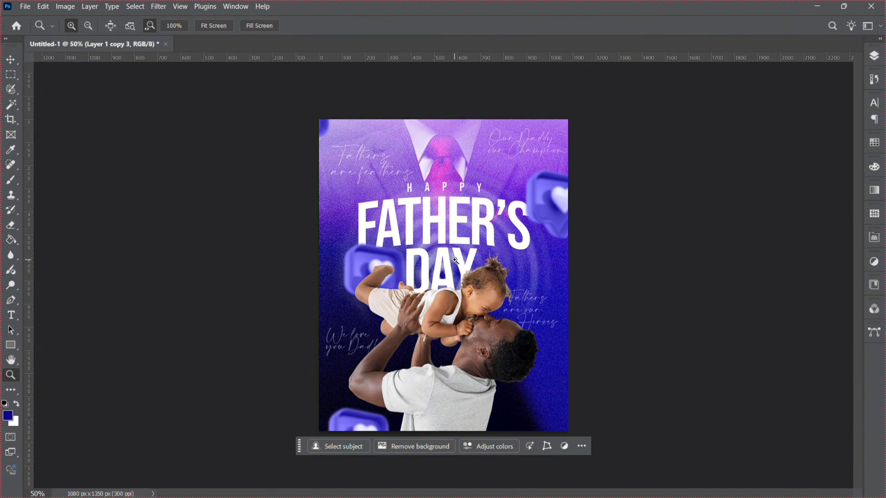
pyautogui.hotkey('ctrl', '-')
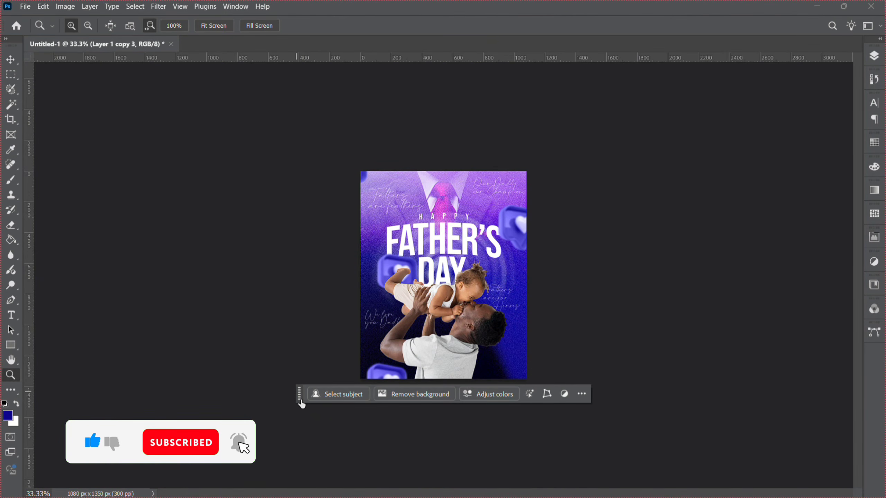
pyautogui.moveTo(299, 403); pyautogui.dragTo(366, 459)
pyautogui.hotkey('ctrl', '+')
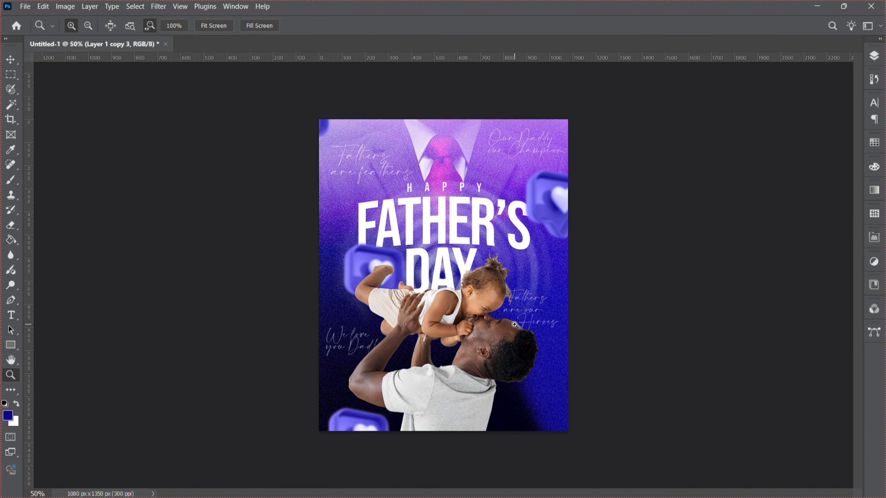
pyautogui.hotkey('ctrl', '+')
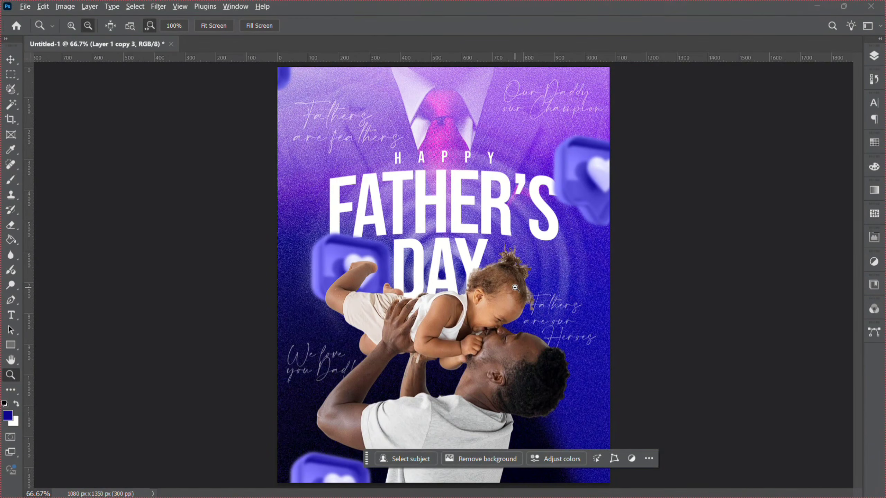
pyautogui.hotkey('ctrl', '-')
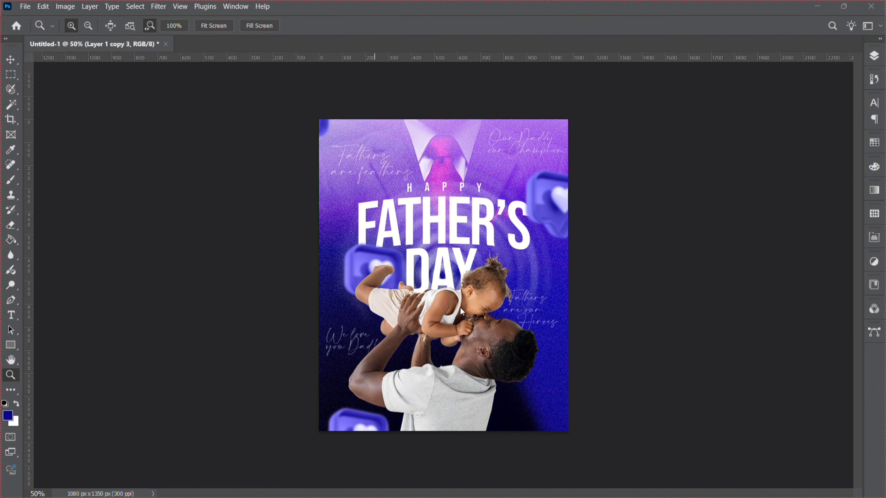
# Place the embedded image Layer 1 copy over the whole canvas.
pyautogui.press('v')
pyautogui.click(25, 6)
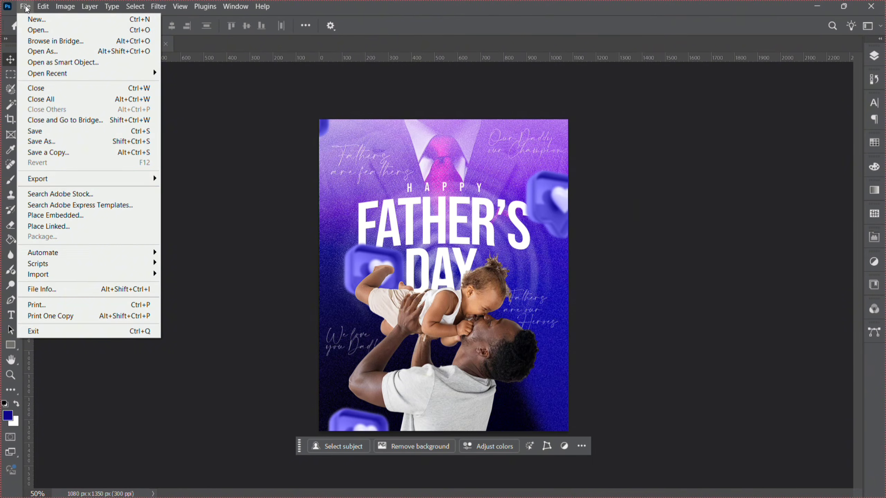
pyautogui.click(76, 214)
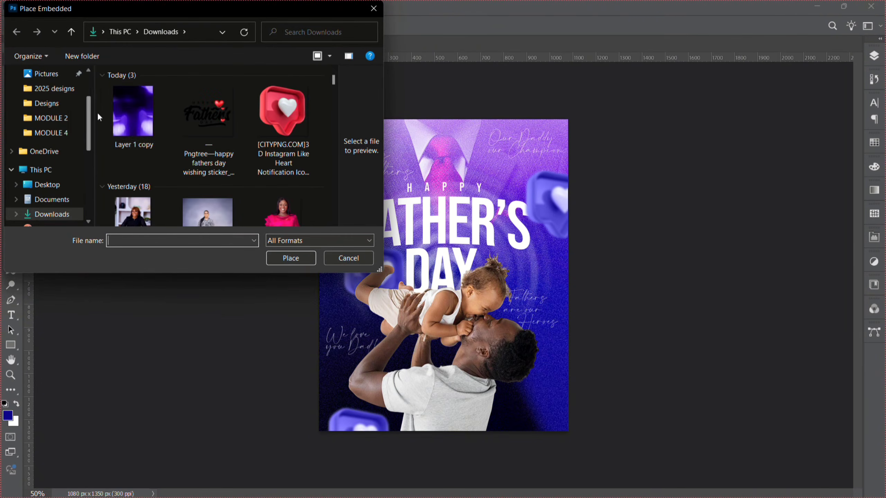
pyautogui.doubleClick(123, 107)
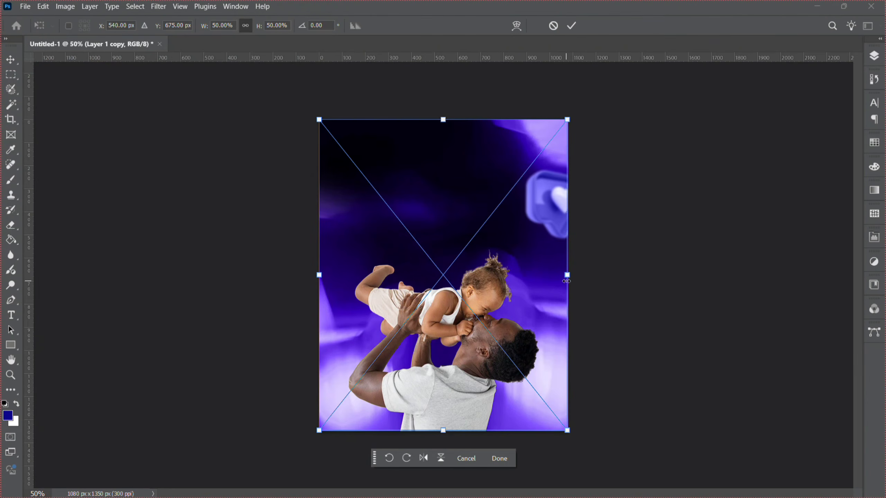
pyautogui.press('Return')
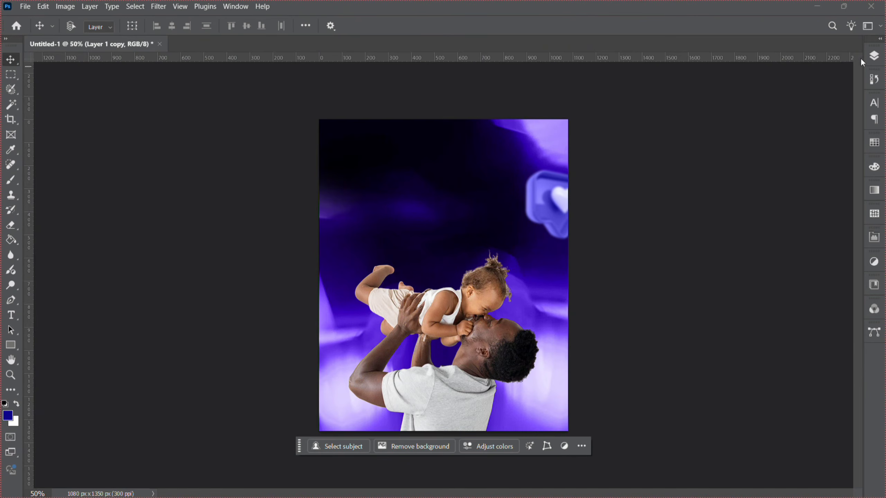
# Move the placed image layer to the top of the layer stack and set its blend mode to Screen.
pyautogui.click(873, 55)
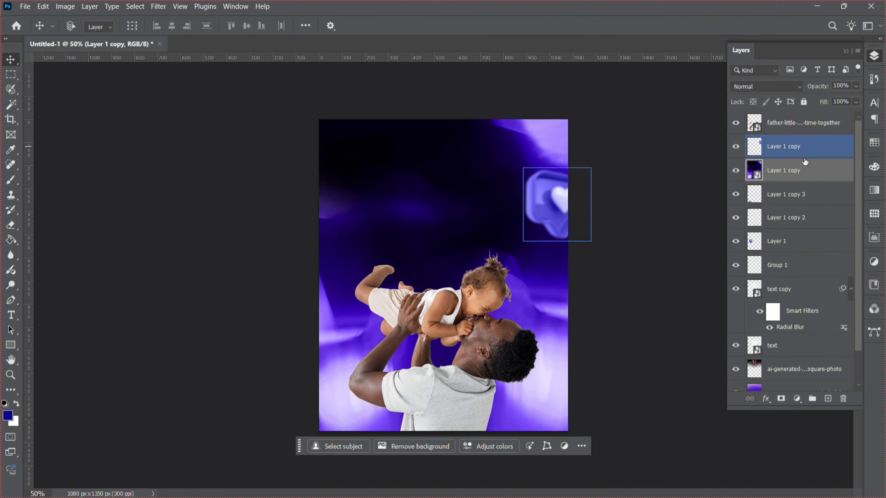
pyautogui.moveTo(798, 170); pyautogui.dragTo(786, 116)
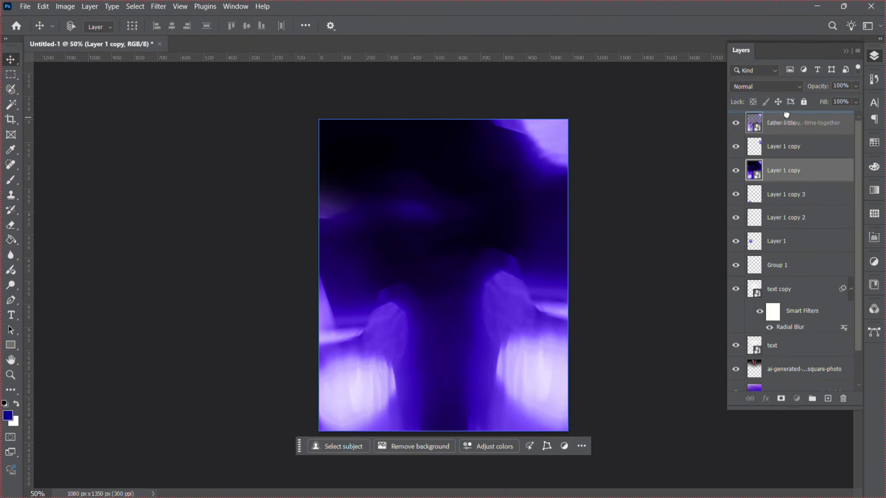
pyautogui.click(771, 86)
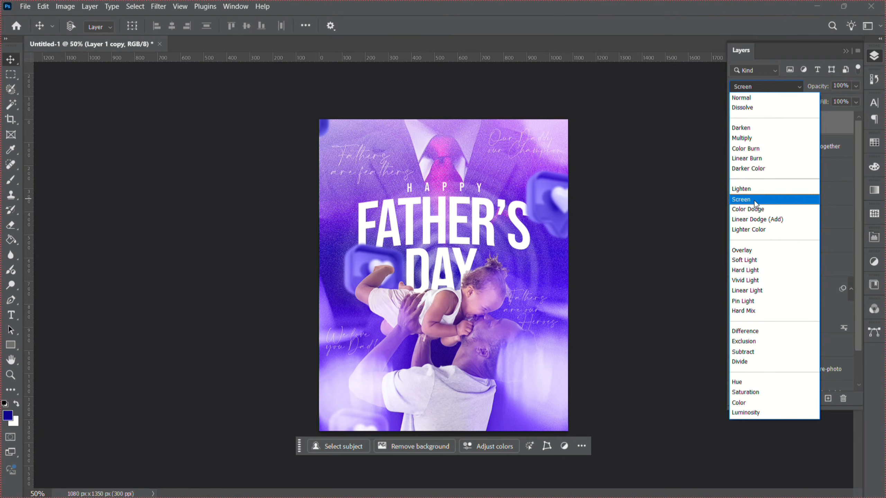
pyautogui.click(754, 200)
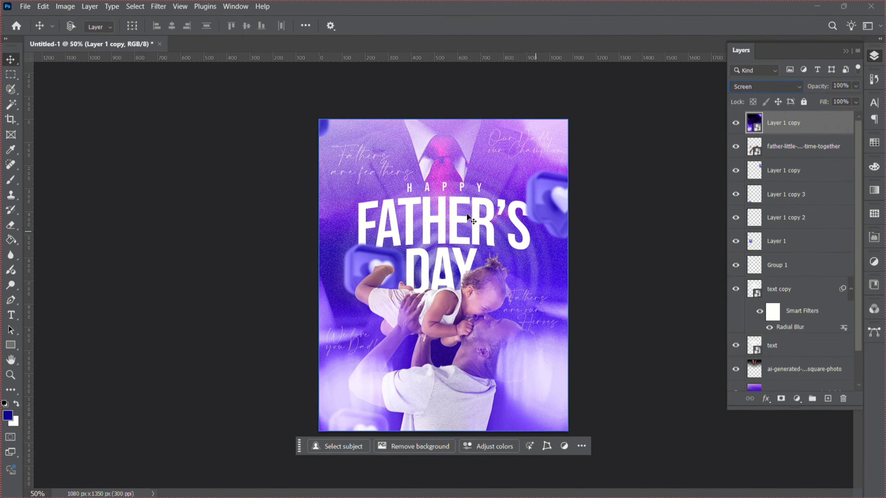
# Scale the screen overlay up to about 64% and shift it downward.
pyautogui.hotkey('ctrl', 't')
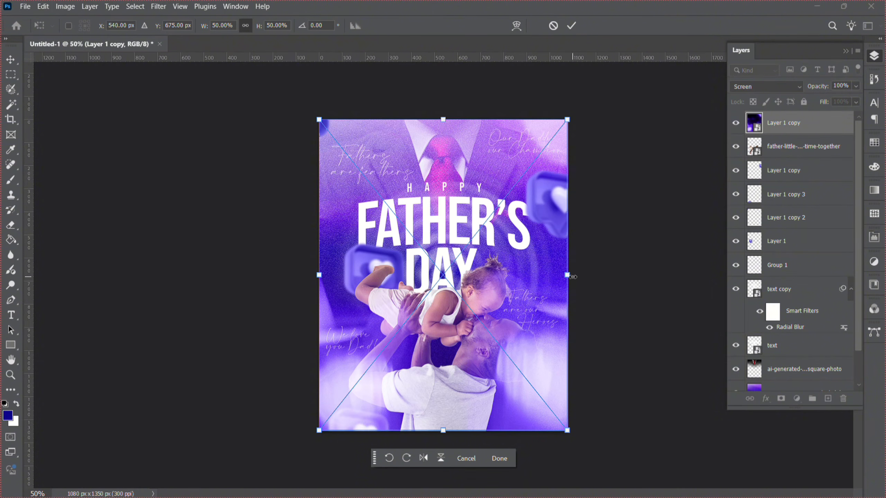
pyautogui.moveTo(573, 277); pyautogui.dragTo(607, 333)
pyautogui.moveTo(536, 261); pyautogui.dragTo(537, 299)
pyautogui.press('Return')
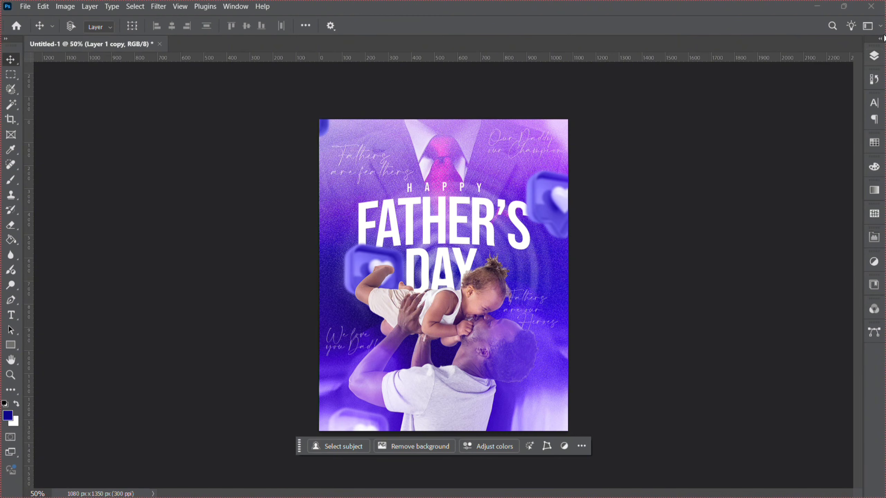
# Toggle the overlay layer's visibility on and off to compare the effect.
pyautogui.click(874, 56)
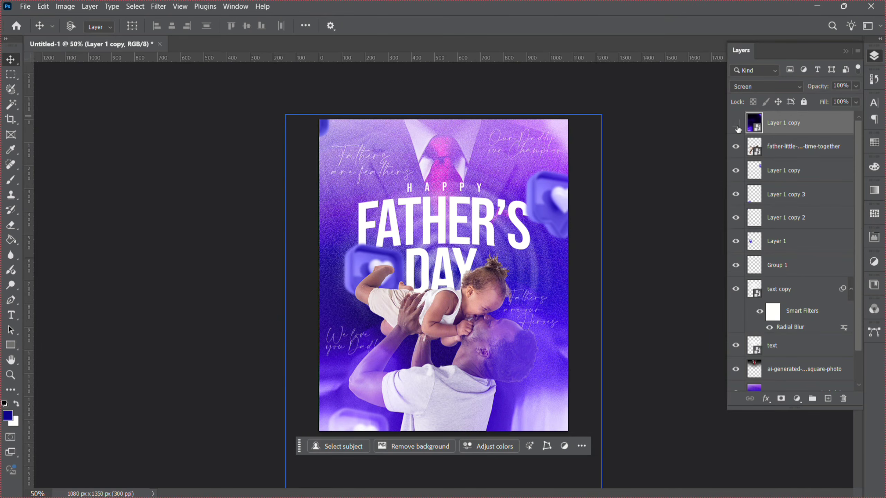
pyautogui.click(736, 124)
pyautogui.click(737, 125)
pyautogui.click(737, 124)
pyautogui.click(737, 125)
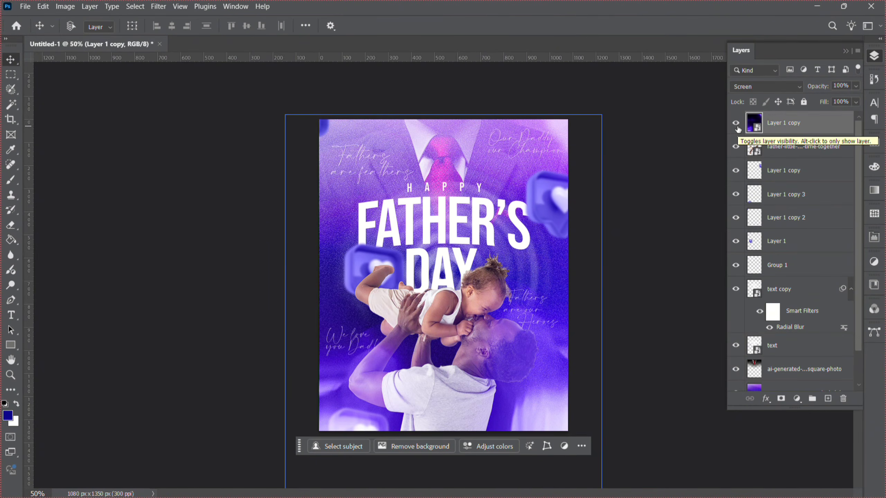
# Enlarge the overlay further to about 69% and move it slightly down.
pyautogui.hotkey('ctrl', 't')
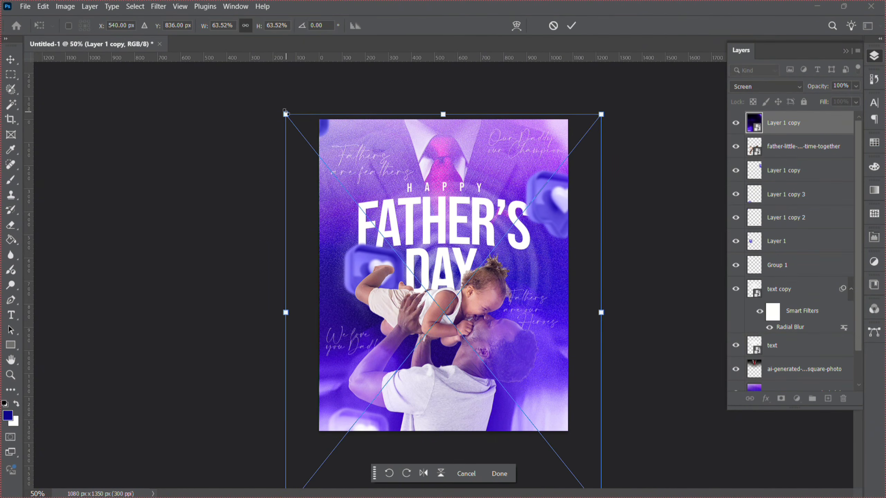
pyautogui.moveTo(285, 113); pyautogui.dragTo(247, 115)
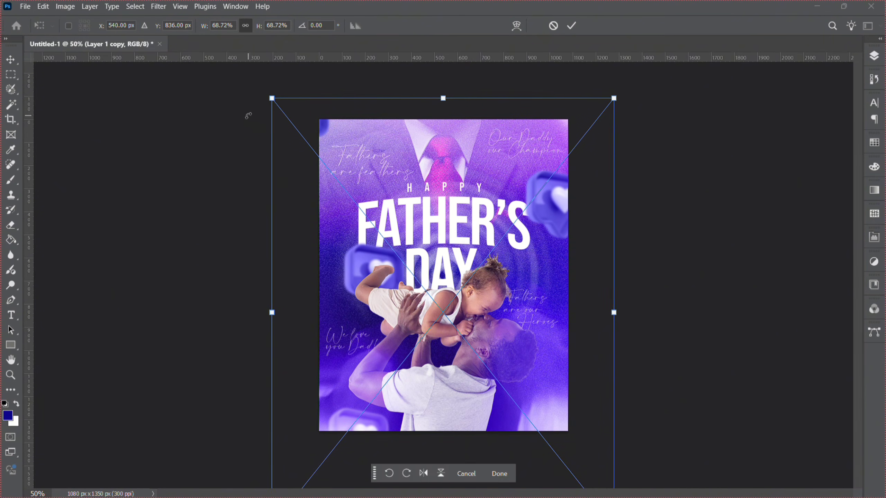
pyautogui.moveTo(395, 138); pyautogui.dragTo(401, 156)
pyautogui.press('Return')
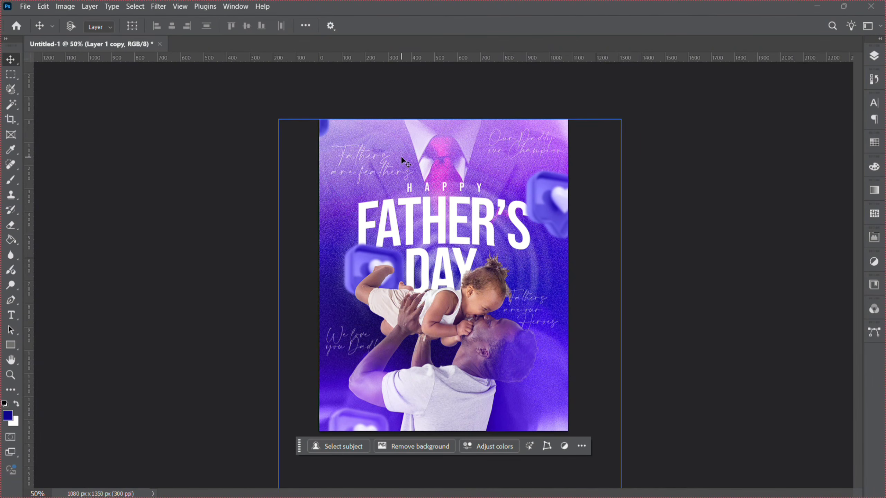
# Select all the design layers above the background and group them together.
pyautogui.click(874, 55)
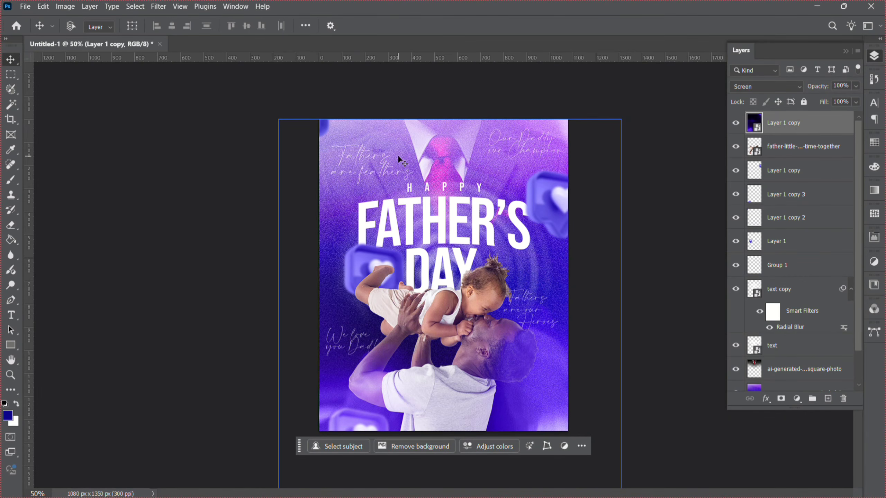
pyautogui.click(811, 170)
pyautogui.keyDown('ctrl'); pyautogui.click(811, 170); pyautogui.keyUp('ctrl')
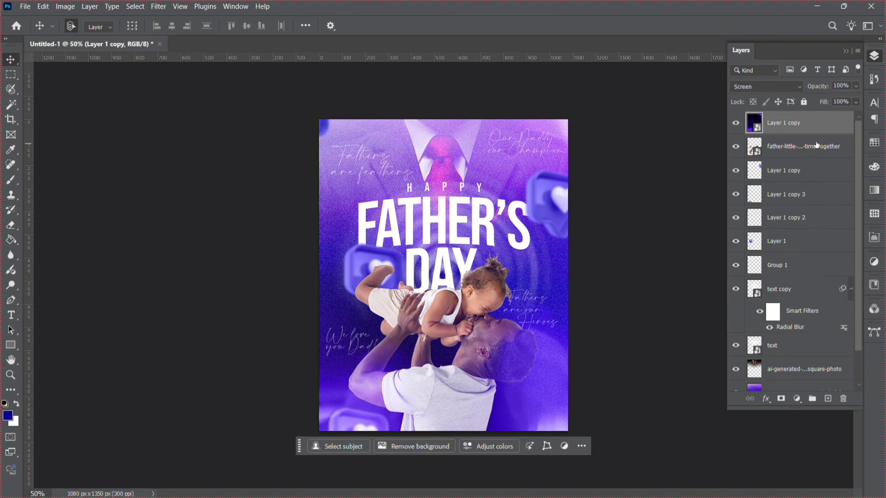
pyautogui.keyDown('ctrl'); pyautogui.click(804, 176); pyautogui.keyUp('ctrl')
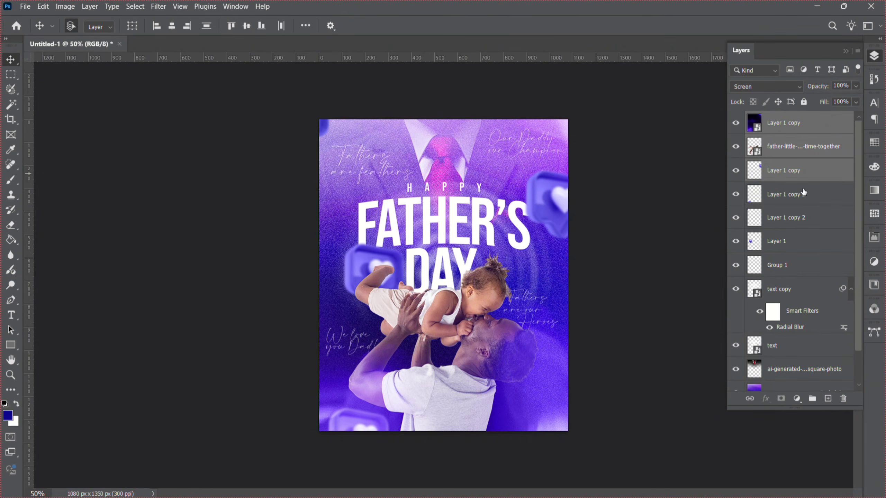
pyautogui.keyDown('ctrl'); pyautogui.click(804, 196); pyautogui.keyUp('ctrl')
pyautogui.keyDown('ctrl'); pyautogui.click(805, 228); pyautogui.keyUp('ctrl')
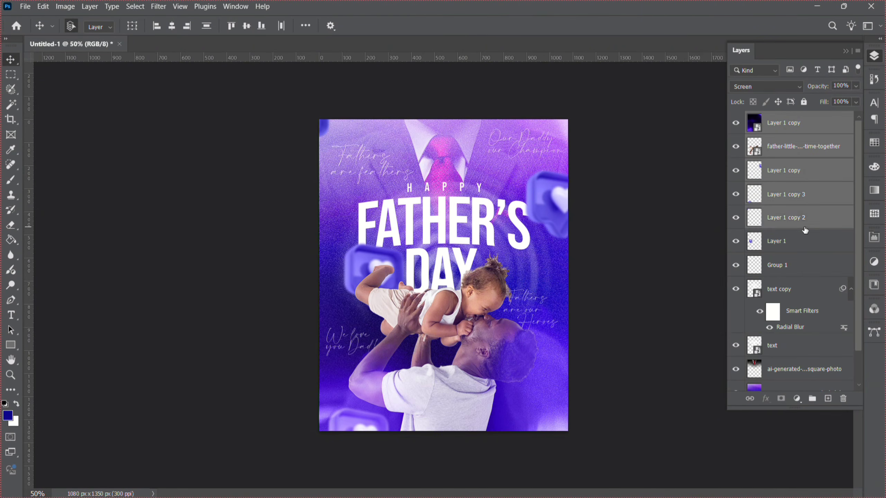
pyautogui.keyDown('ctrl'); pyautogui.click(805, 246); pyautogui.keyUp('ctrl')
pyautogui.keyDown('ctrl'); pyautogui.click(804, 276); pyautogui.keyUp('ctrl')
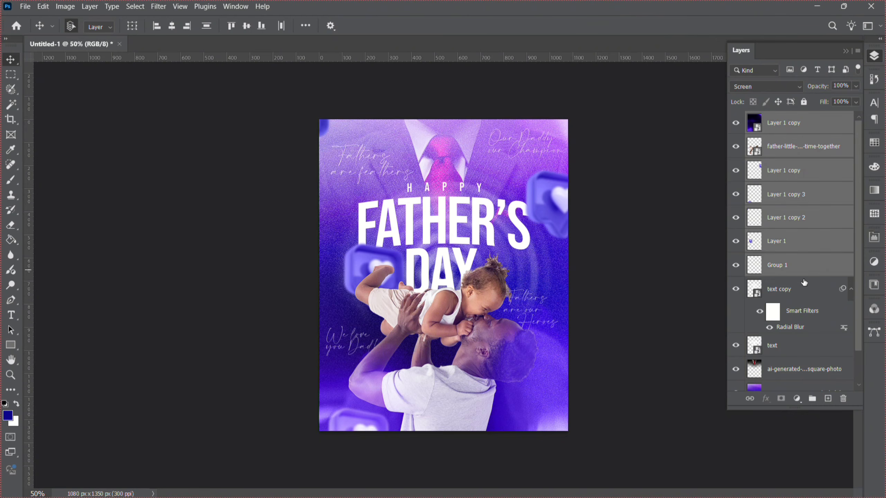
pyautogui.keyDown('ctrl'); pyautogui.click(803, 296); pyautogui.keyUp('ctrl')
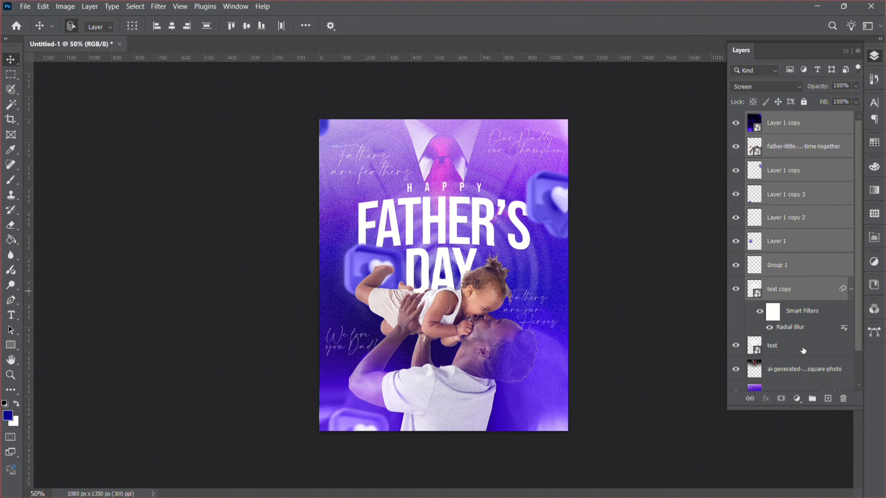
pyautogui.keyDown('ctrl'); pyautogui.click(804, 356); pyautogui.keyUp('ctrl')
pyautogui.keyDown('ctrl'); pyautogui.click(801, 379); pyautogui.keyUp('ctrl')
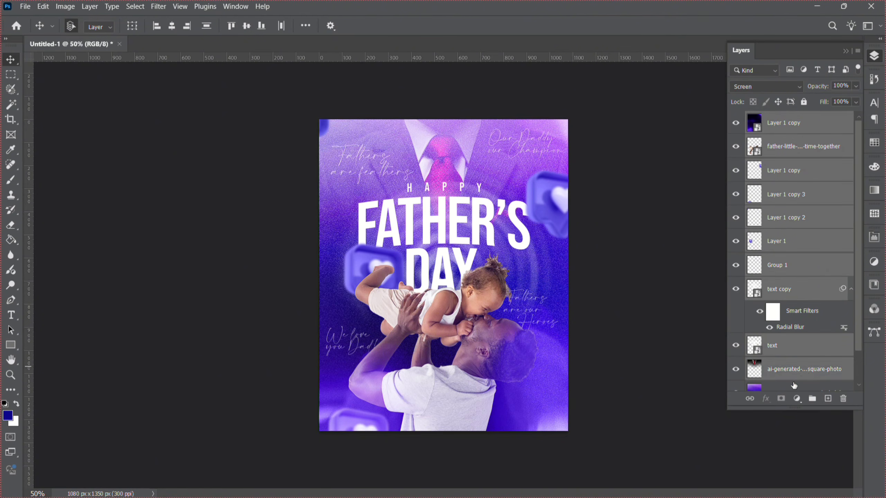
pyautogui.keyDown('ctrl'); pyautogui.click(793, 387); pyautogui.keyUp('ctrl')
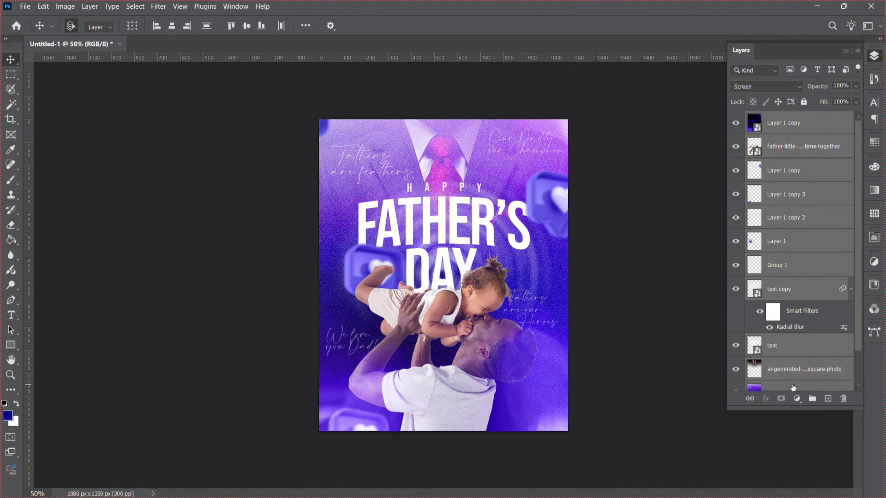
pyautogui.hotkey('ctrl', 'g')
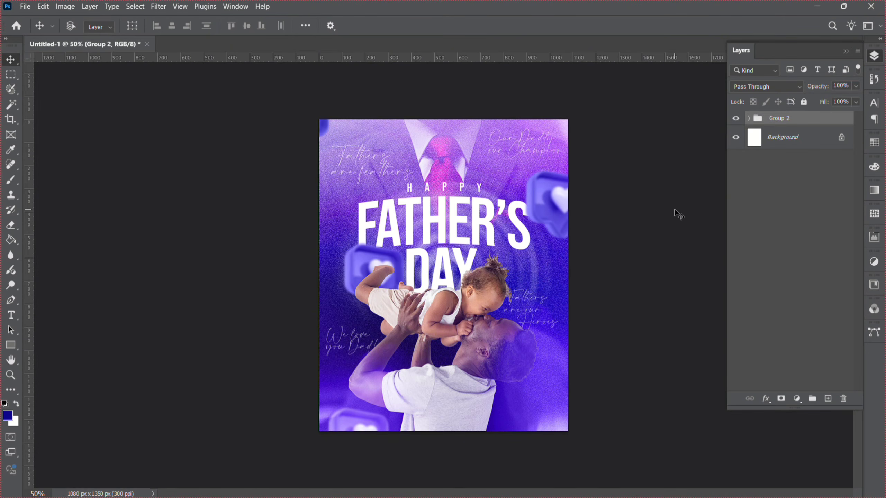
# Rename the new group FATHERS DAY FLYER.
pyautogui.doubleClick(779, 119)
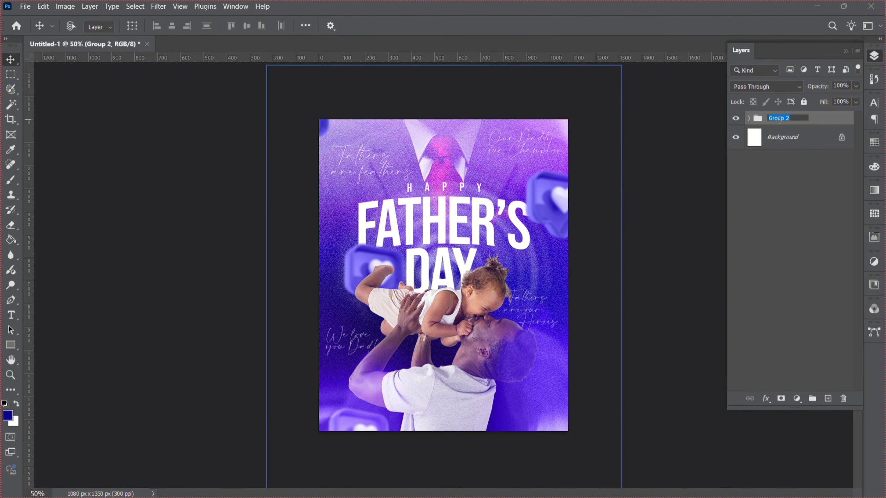
pyautogui.write('FATHERS DAY FLYER')
pyautogui.press('Return')
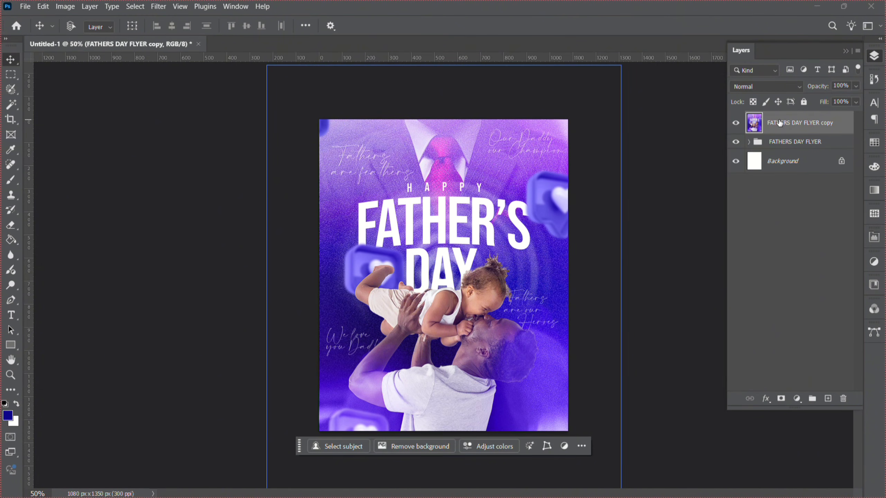
pyautogui.rightClick(779, 123)
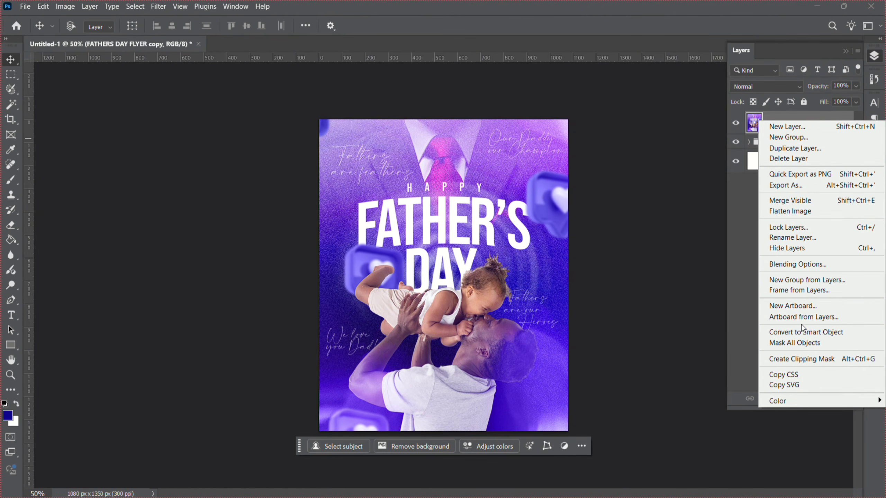
pyautogui.click(532, 287)
pyautogui.press('c')
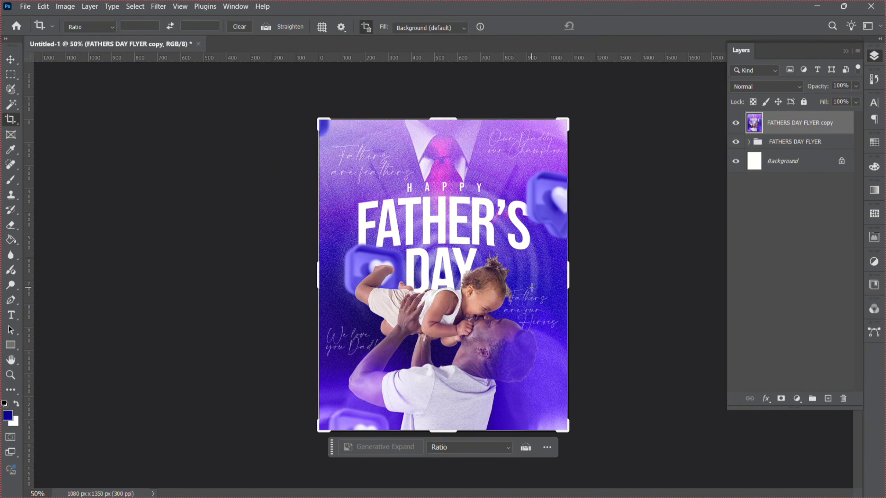
pyautogui.click(532, 287)
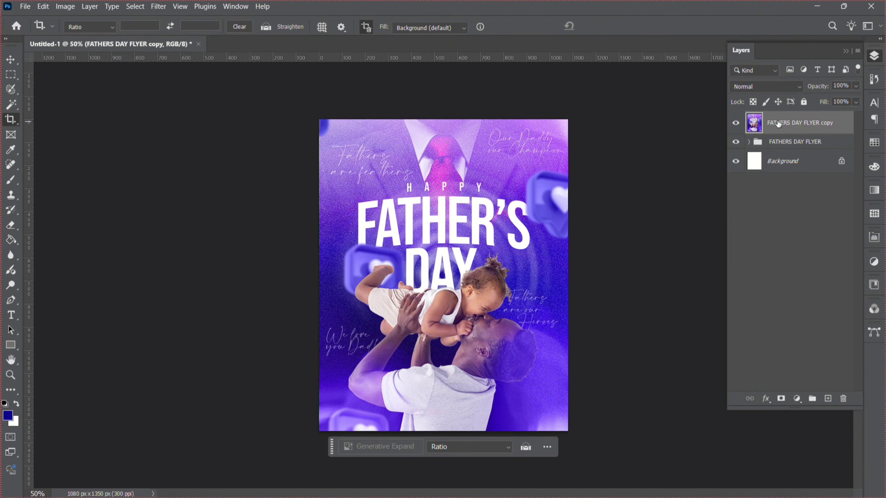
# Convert the FATHERS DAY FLYER copy layer to a smart object and open the Camera Raw Filter on it.
pyautogui.rightClick(778, 124)
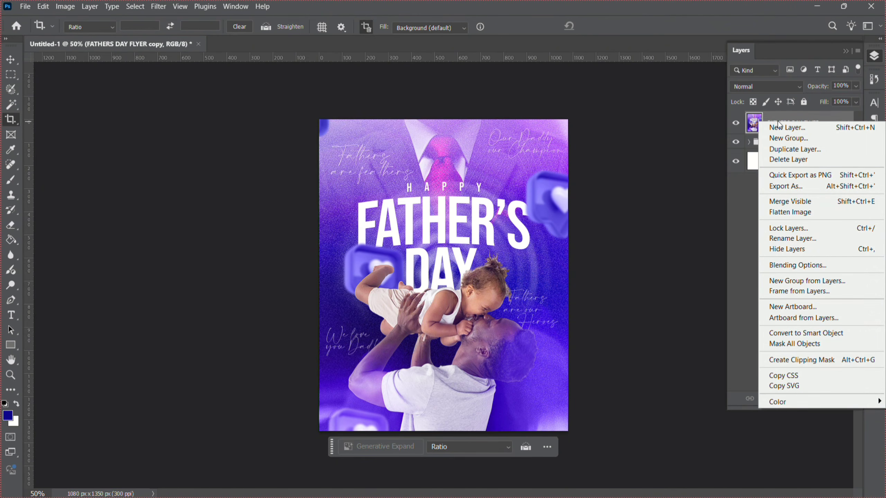
pyautogui.click(814, 333)
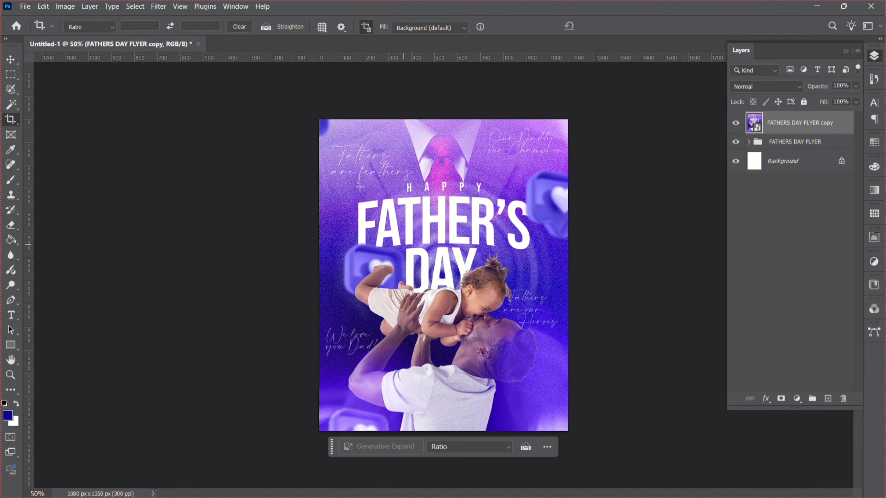
pyautogui.click(159, 7)
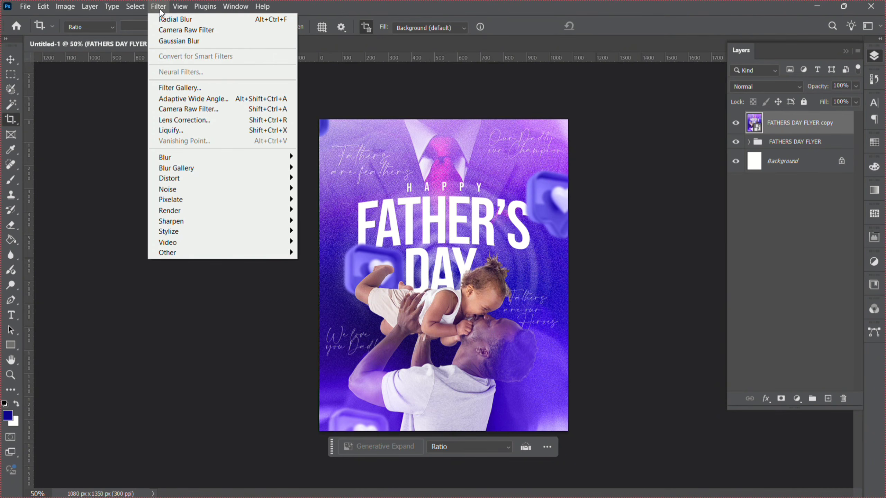
pyautogui.click(207, 111)
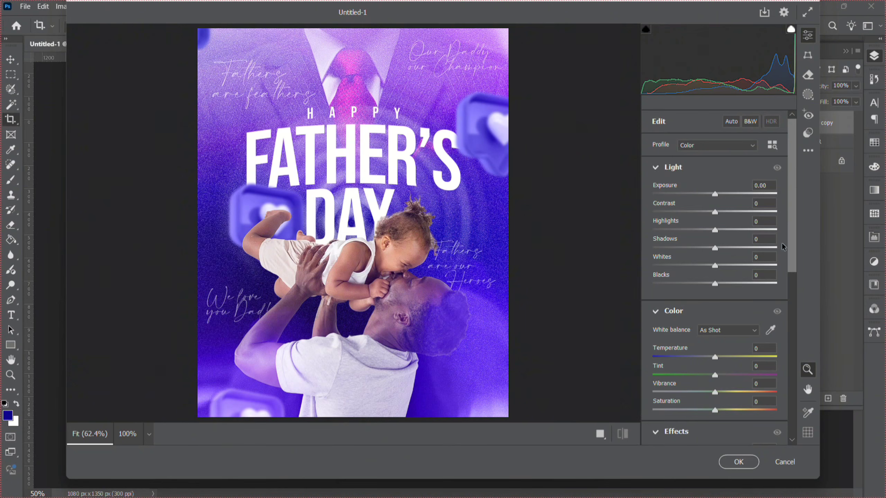
# Raise the Clarity in the Effects section to +10.
pyautogui.moveTo(792, 251); pyautogui.dragTo(785, 314)
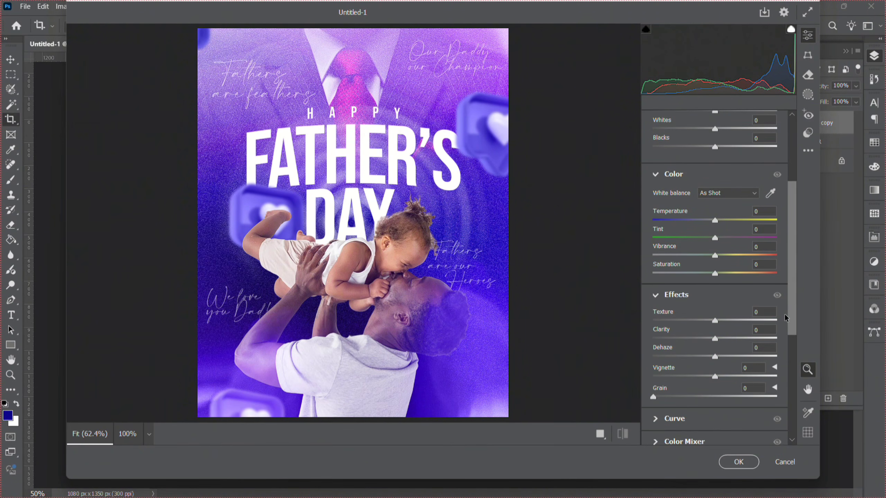
pyautogui.scroll(-1, 785, 314)
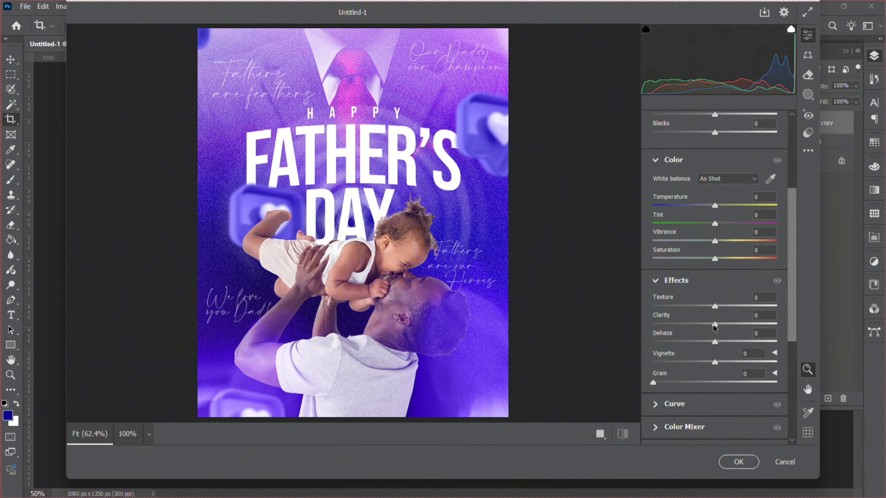
pyautogui.moveTo(714, 326); pyautogui.dragTo(720, 327)
# Increase the Sharpening amount in the Detail section.
pyautogui.moveTo(794, 320); pyautogui.dragTo(789, 393)
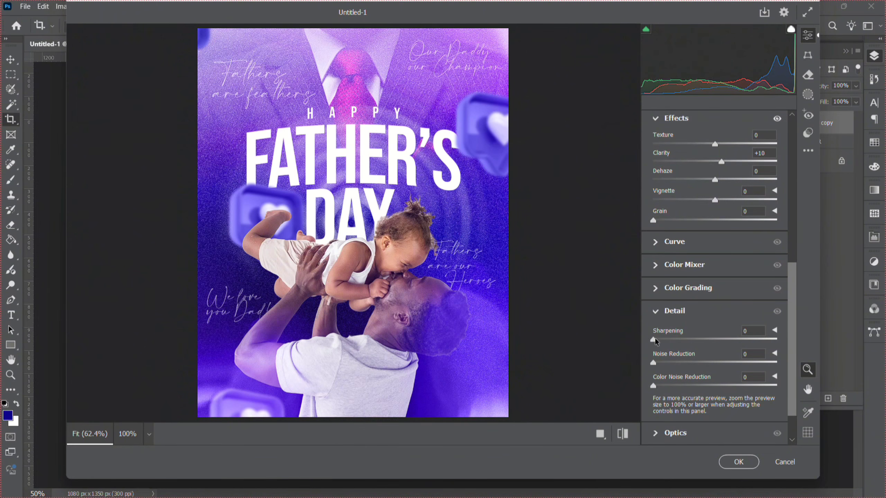
pyautogui.moveTo(654, 339); pyautogui.dragTo(713, 342)
pyautogui.moveTo(711, 341); pyautogui.dragTo(711, 343)
pyautogui.moveTo(667, 229); pyautogui.dragTo(673, 231)
pyautogui.moveTo(681, 230); pyautogui.dragTo(683, 230)
pyautogui.moveTo(678, 232); pyautogui.dragTo(677, 233)
# Set Temperature to -16 and Saturation to +11, then apply the Camera Raw Filter.
pyautogui.moveTo(790, 313); pyautogui.dragTo(790, 190)
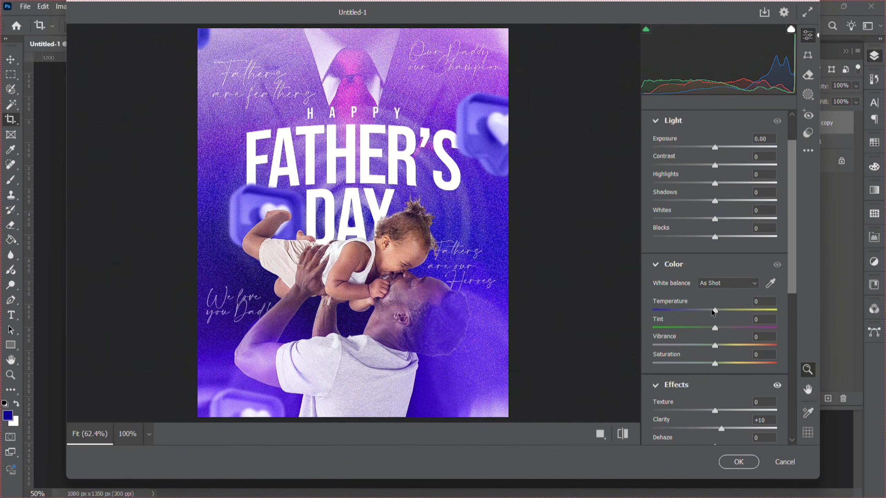
pyautogui.moveTo(713, 310)
pyautogui.mouseDown()
pyautogui.moveTo(677, 313)
pyautogui.moveTo(722, 319)
pyautogui.moveTo(702, 323)
pyautogui.mouseUp()
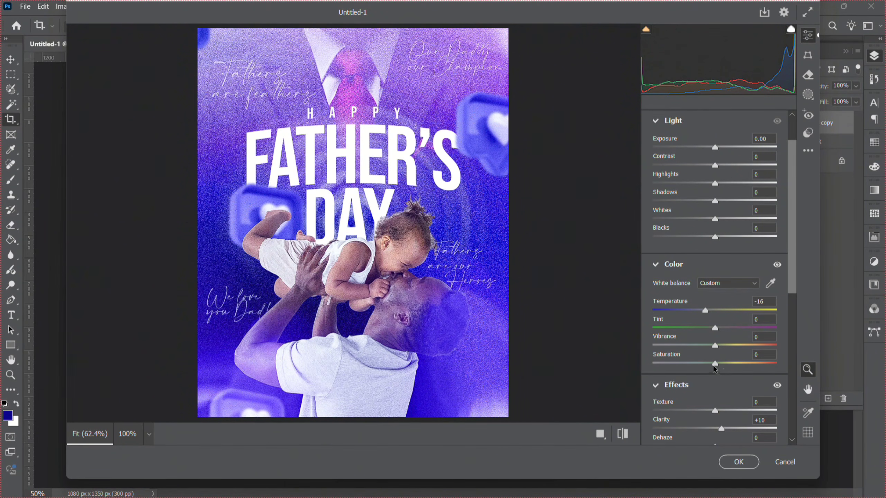
pyautogui.moveTo(715, 365); pyautogui.dragTo(721, 368)
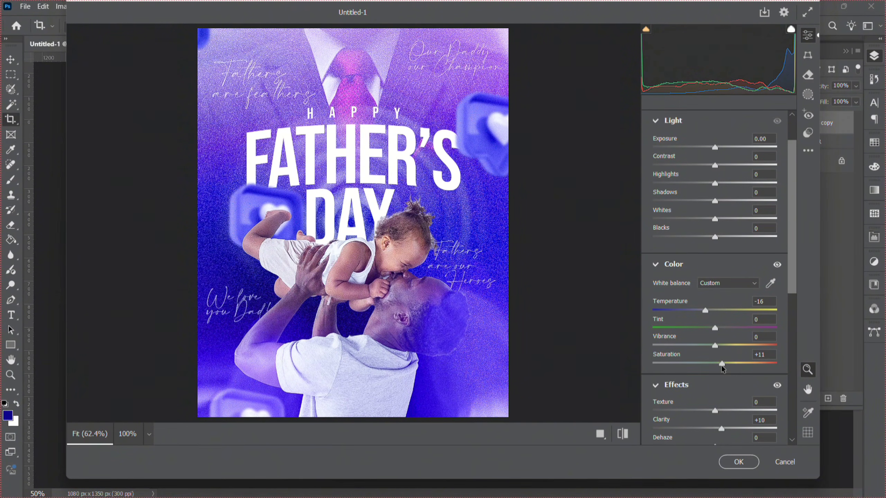
pyautogui.press('Return')
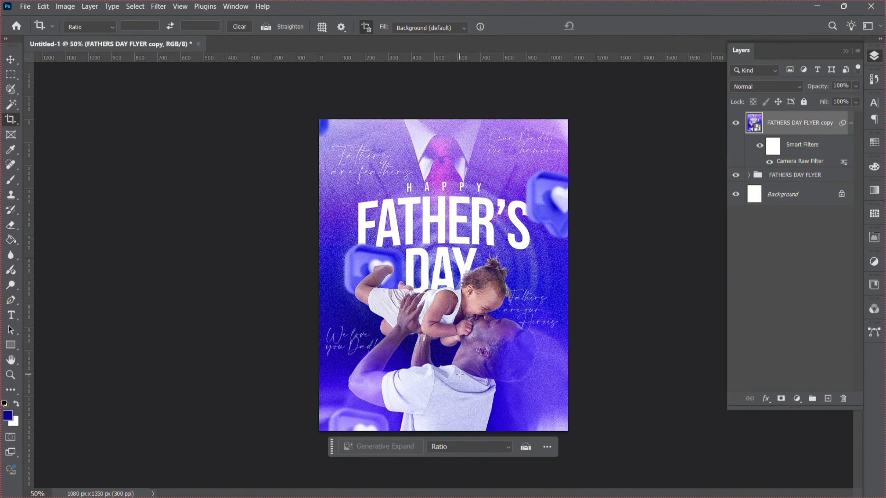
# Hide the Layers panel and zoom in on the finished poster to inspect it.
pyautogui.press('z')
pyautogui.press('F7')
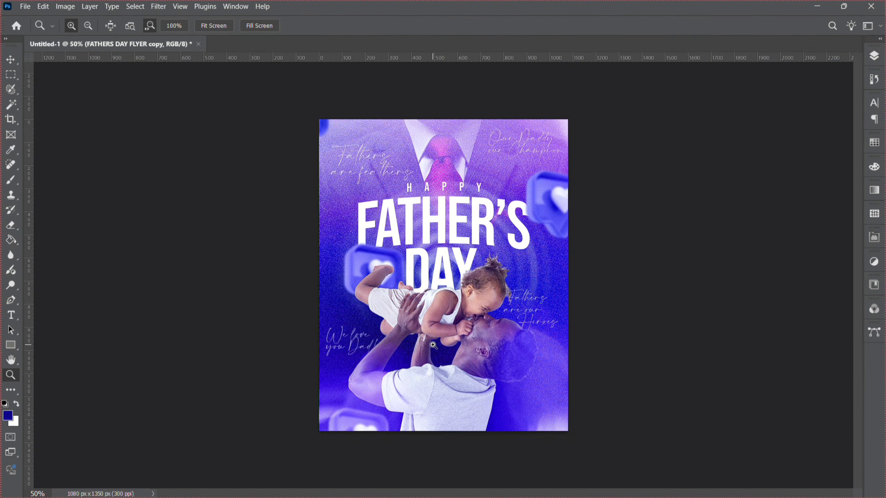
pyautogui.click(433, 345)
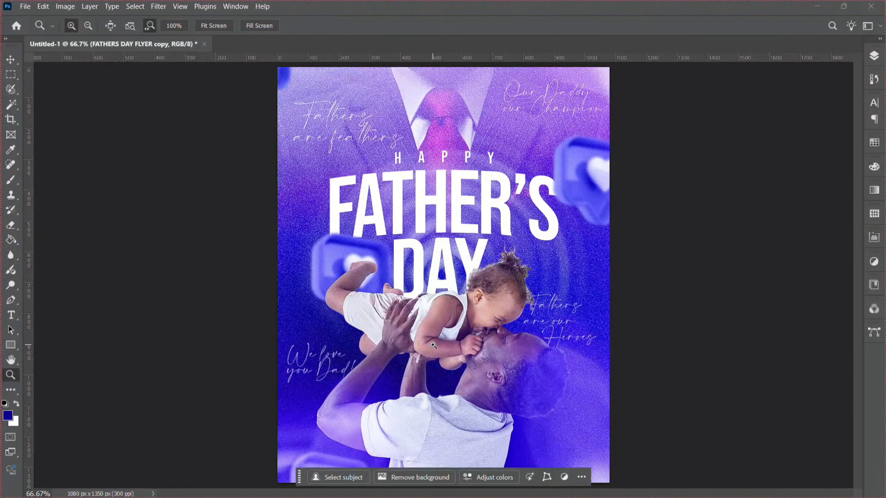